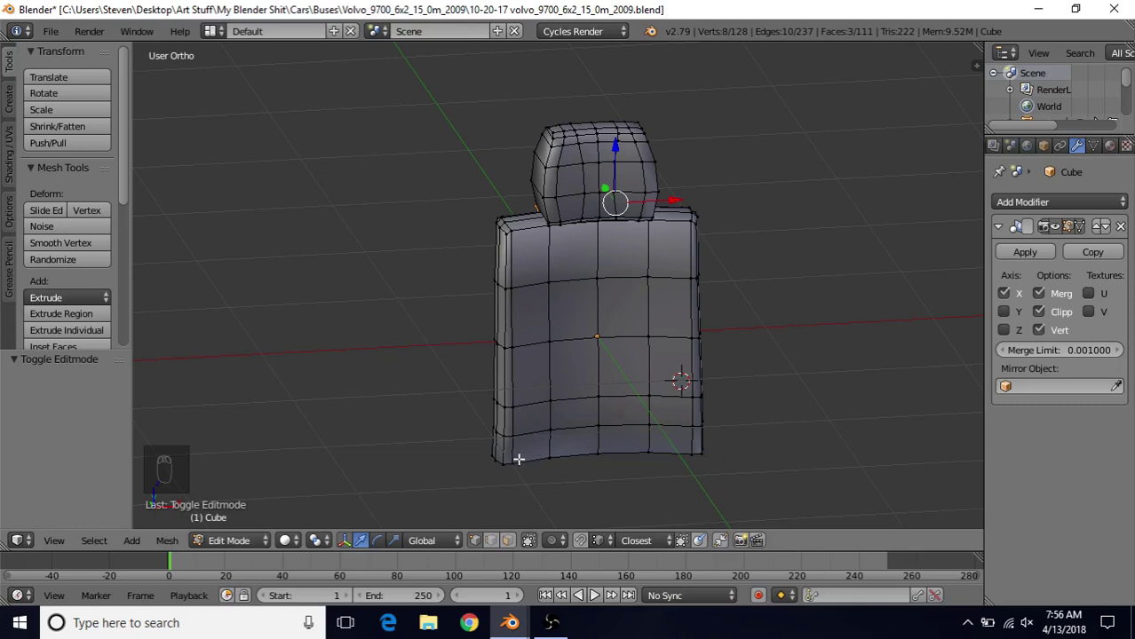
# Duplicate the backrest's bottom front corner vertex and move the copy -0.92 along Y, in front of the backrest
pyautogui.rightClick(502, 468)
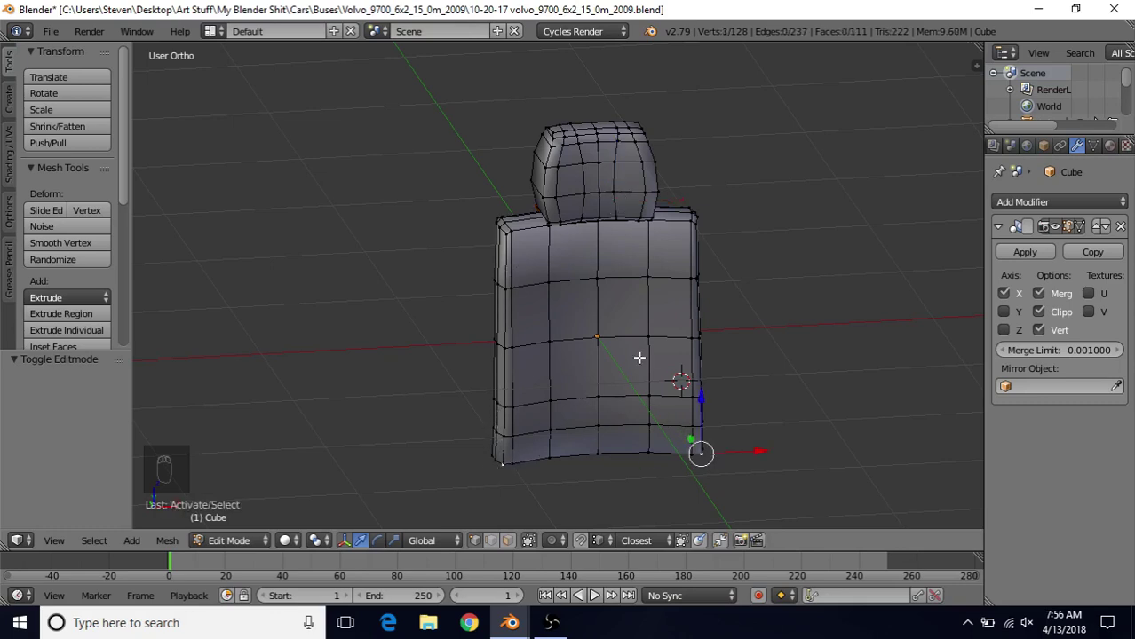
pyautogui.hotkey('shift', 'd')
pyautogui.rightClick(624, 335)
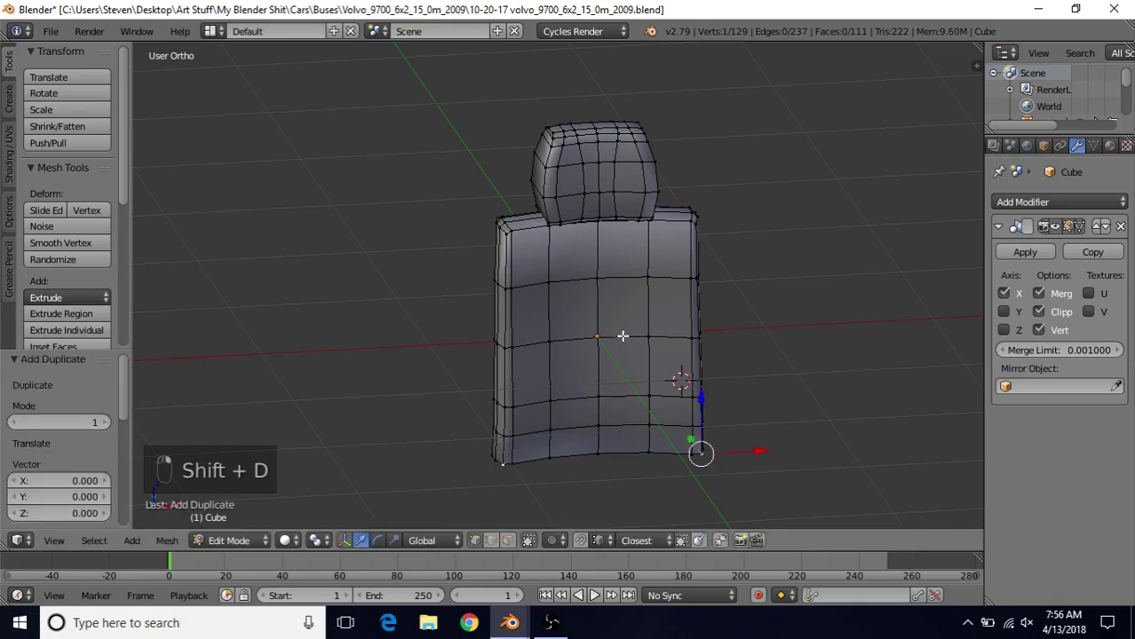
pyautogui.scroll(-2, 620, 383)
pyautogui.moveTo(620, 382); pyautogui.dragTo(718, 409, button='middle')
pyautogui.press('g')
pyautogui.press('y')
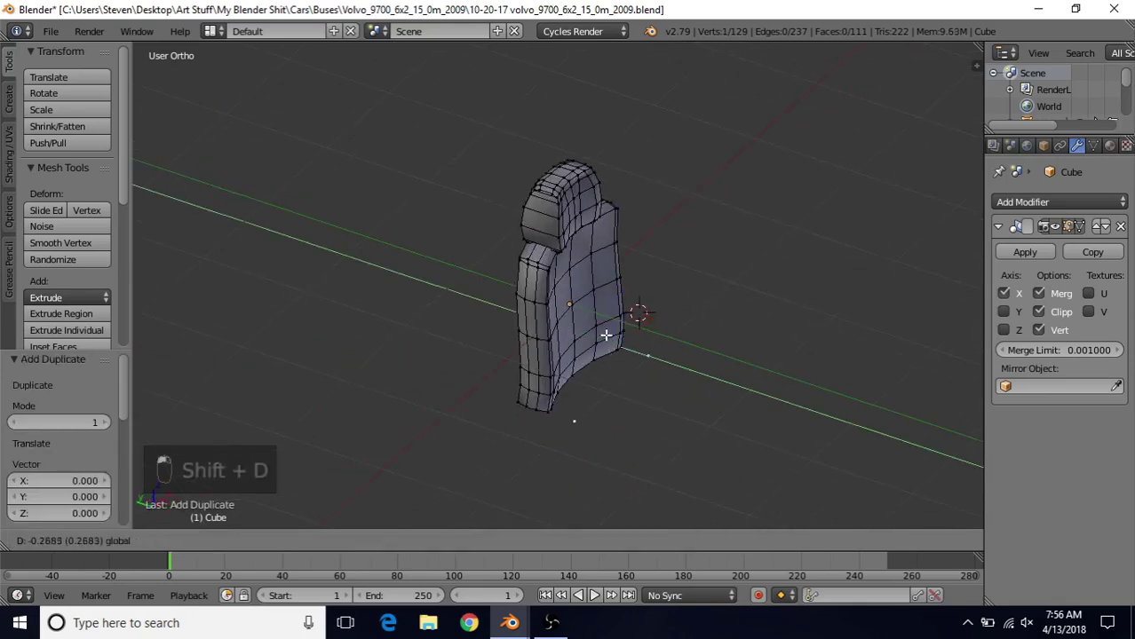
pyautogui.click(668, 354)
# Extrude the duplicated vertex along X by -1.102 to the mirror centre line, forming the seat's front edge
pyautogui.press('e')
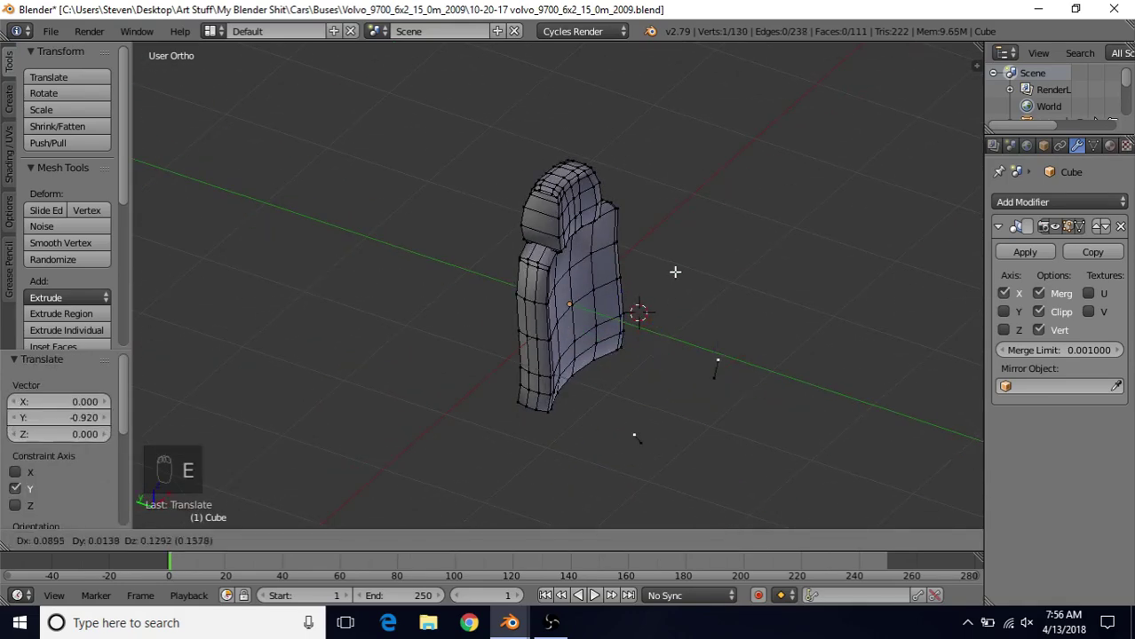
pyautogui.rightClick(675, 271)
pyautogui.press('g')
pyautogui.press('x')
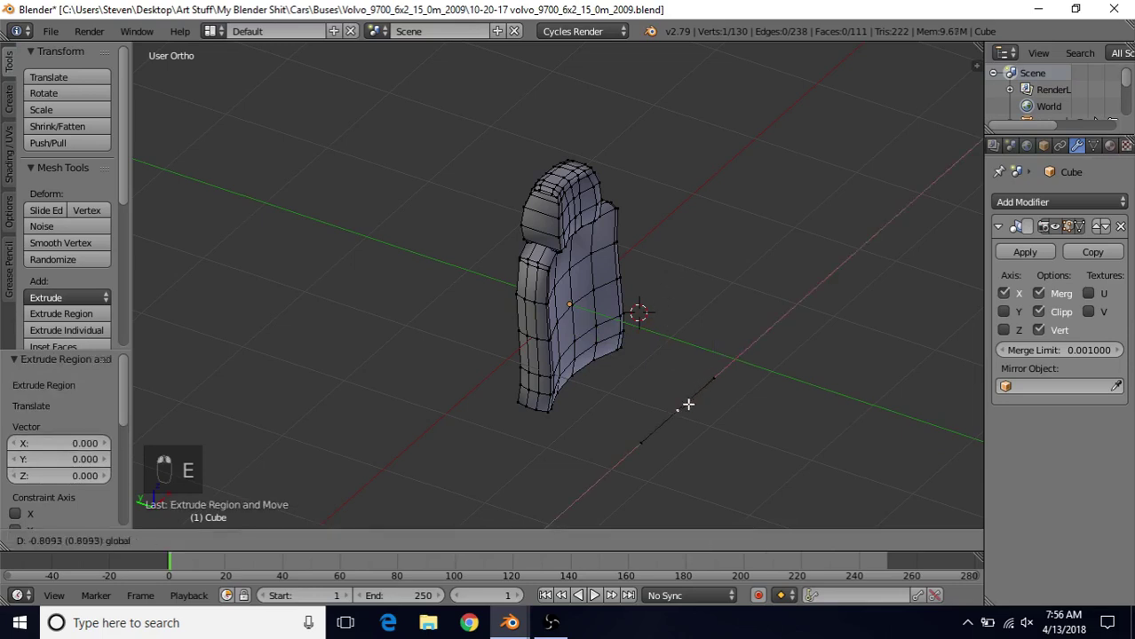
pyautogui.click(687, 403)
# Select both vertices of the new front edge and move the edge -0.153 along Y
pyautogui.keyDown('shift'); pyautogui.rightClick(637, 434); pyautogui.keyUp('shift')
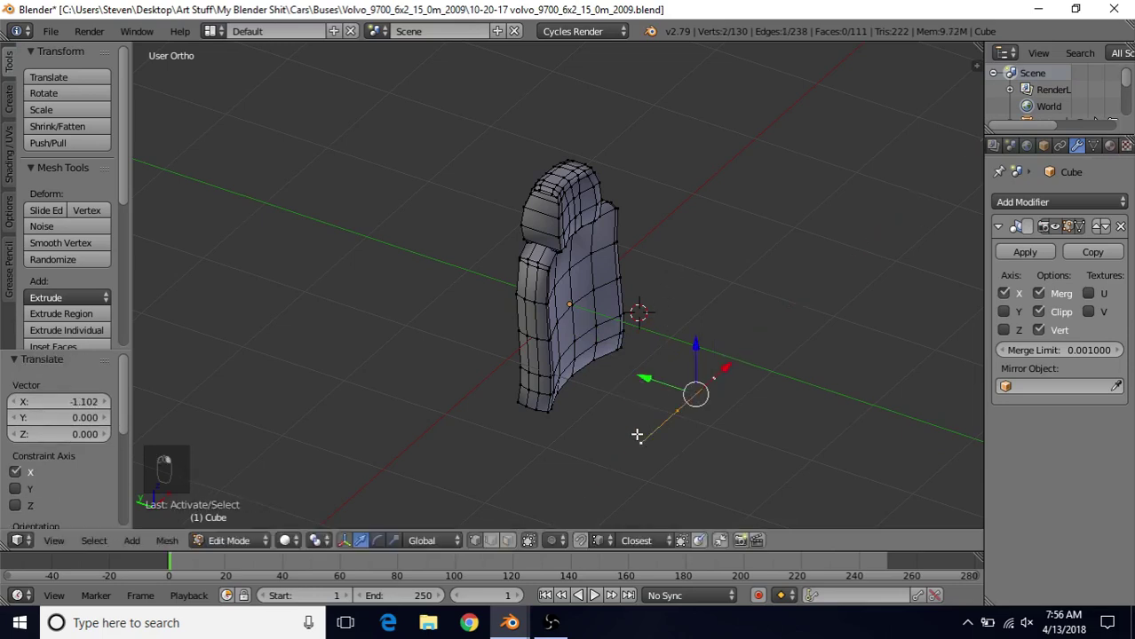
pyautogui.press('g')
pyautogui.press('y')
pyautogui.click(662, 376)
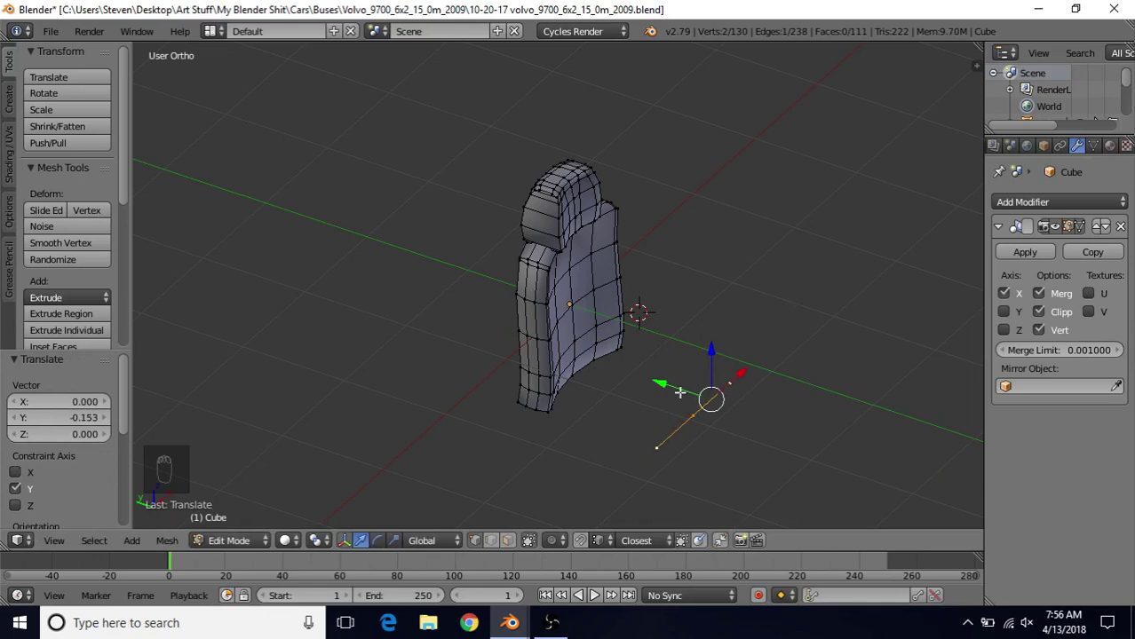
# Extrude the front edge 0.767 along Y toward the backrest to form the flat seat cushion face
pyautogui.moveTo(680, 393); pyautogui.dragTo(676, 358, button='middle')
pyautogui.press('e')
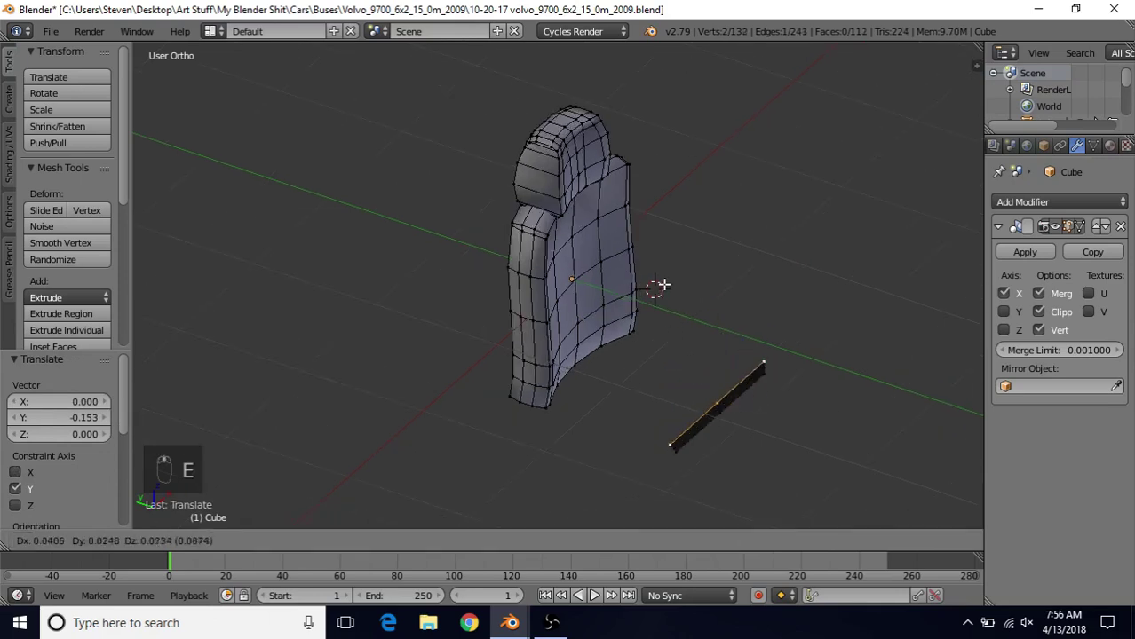
pyautogui.rightClick(659, 288)
pyautogui.press('e')
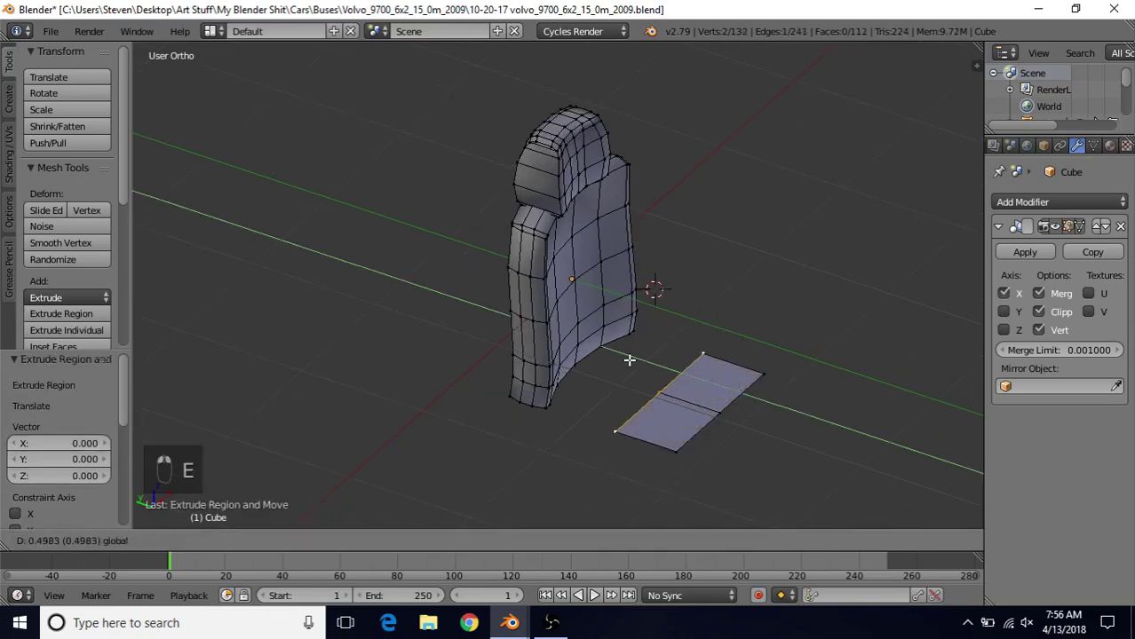
pyautogui.moveTo(592, 350); pyautogui.dragTo(595, 352)
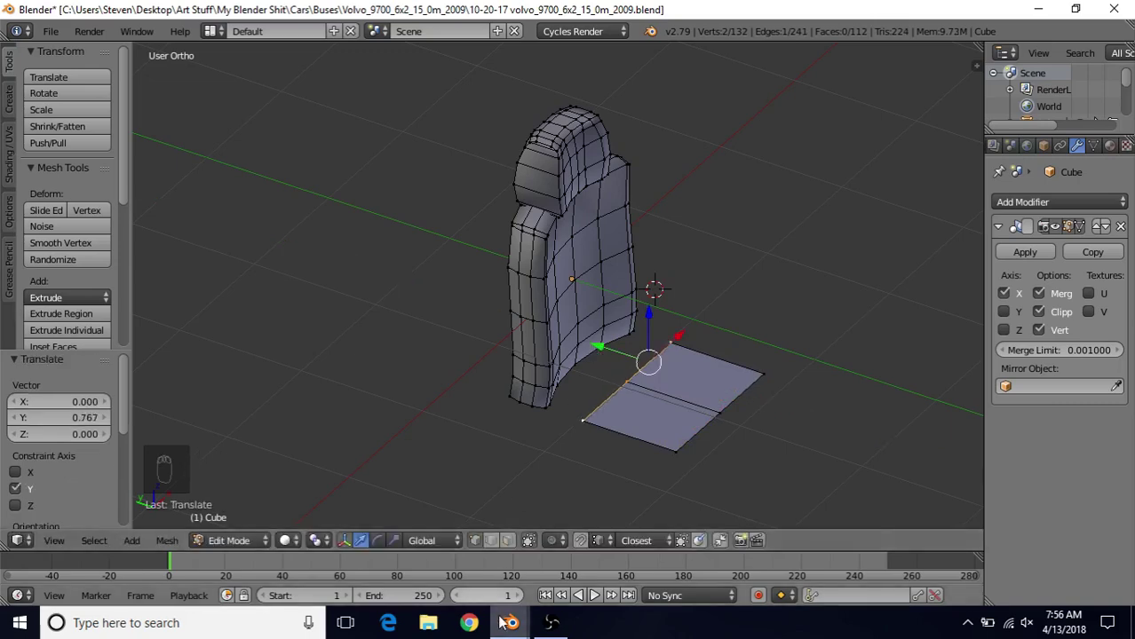
# Examine the finished seat's cushion shape in the practice22 V1 Blender file, and return to the working file
pyautogui.click(509, 621)
pyautogui.click(459, 578)
pyautogui.moveTo(582, 349); pyautogui.dragTo(446, 348, button='middle')
pyautogui.scroll(2, 446, 348)
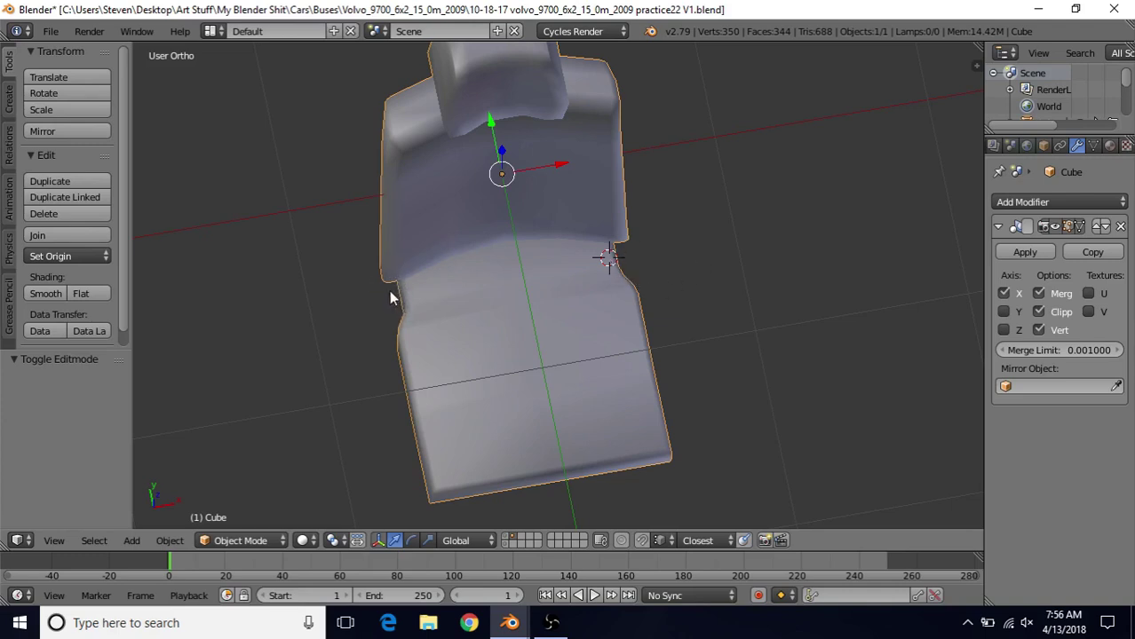
pyautogui.scroll(-2, 514, 262)
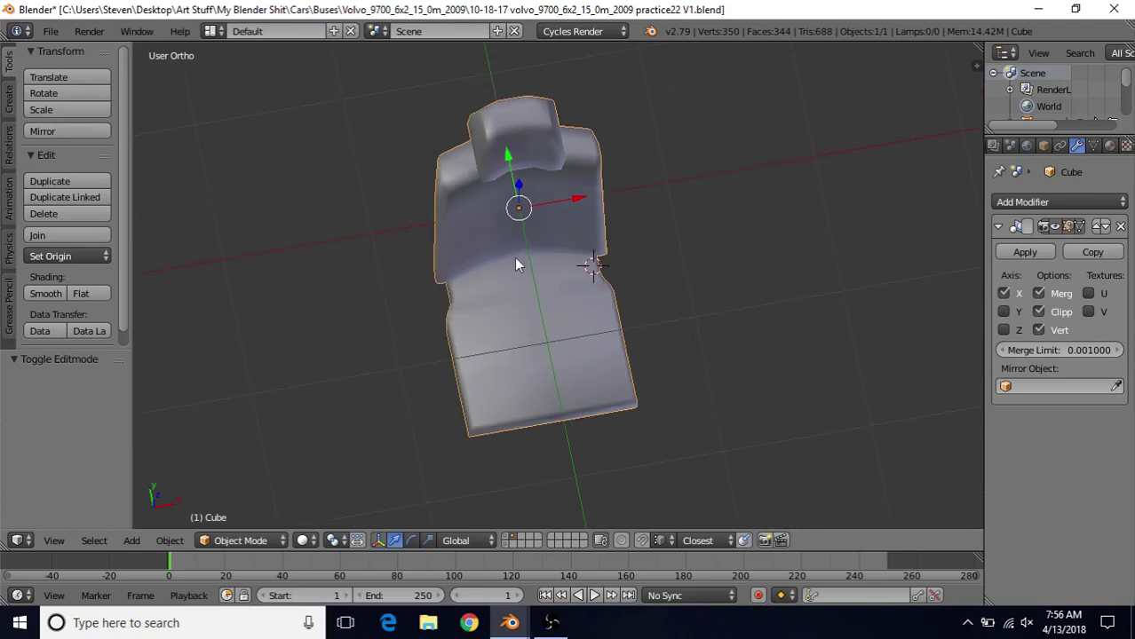
pyautogui.scroll(-2, 571, 288)
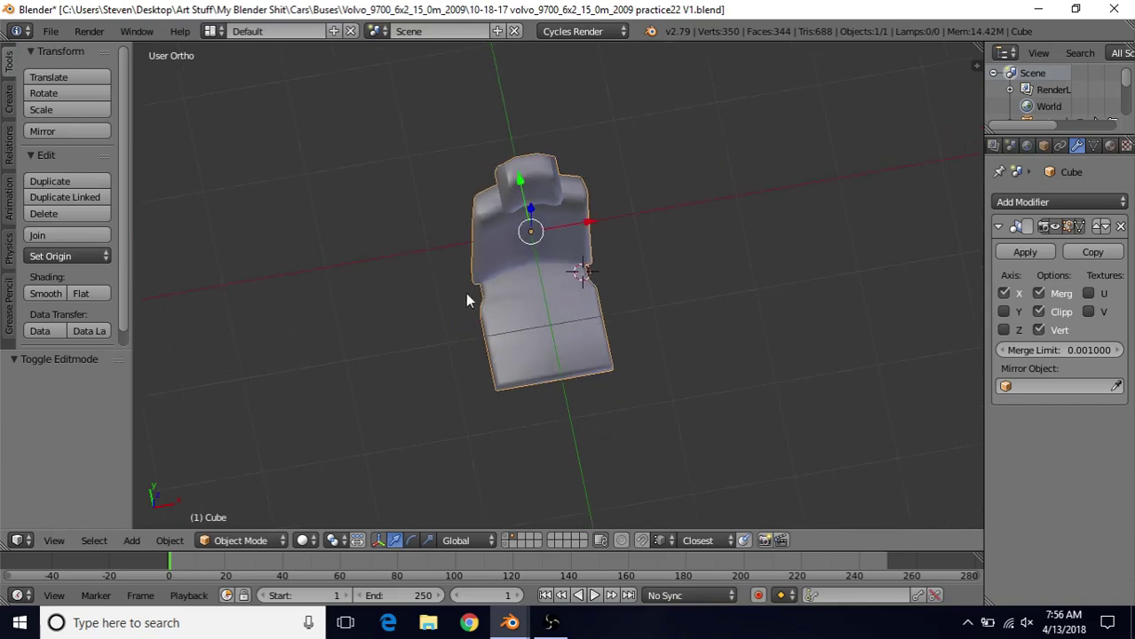
pyautogui.scroll(3, 583, 274)
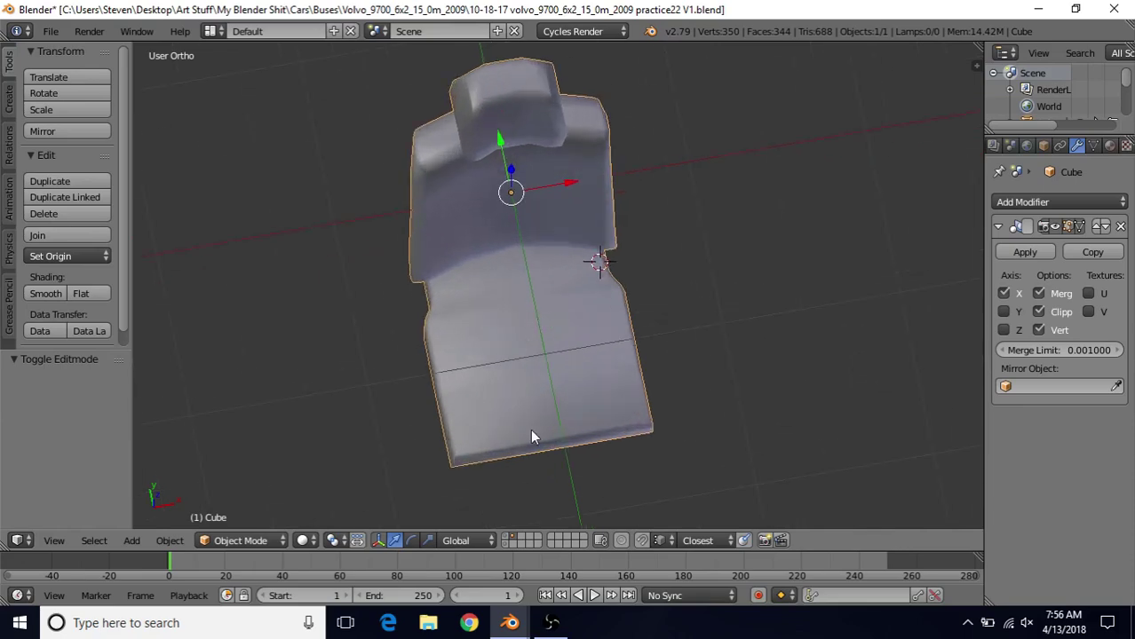
pyautogui.moveTo(509, 622)
pyautogui.click(575, 561)
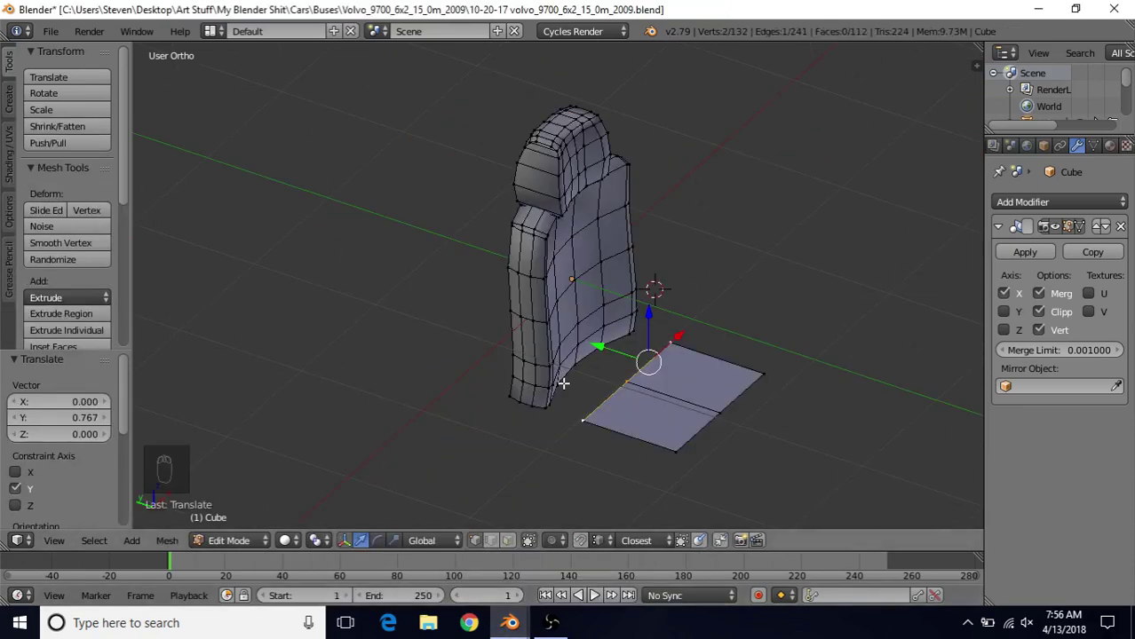
# Extrude the cushion's rear edge 0.19 along Y and narrow it by moving it -0.093 along X
pyautogui.press('e')
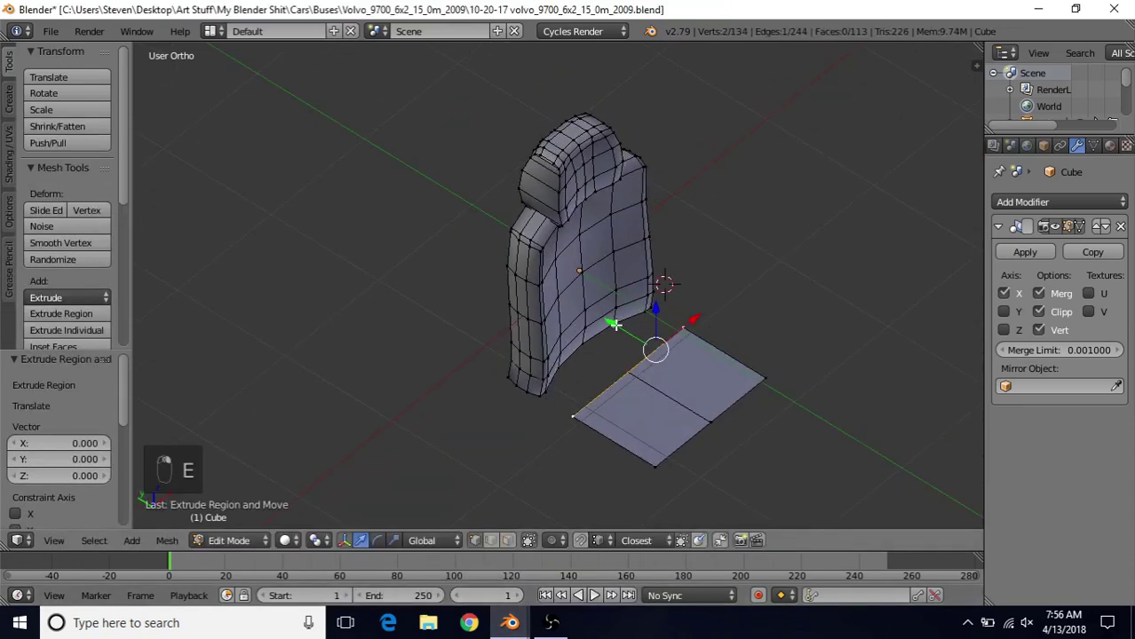
pyautogui.moveTo(615, 325); pyautogui.dragTo(593, 316)
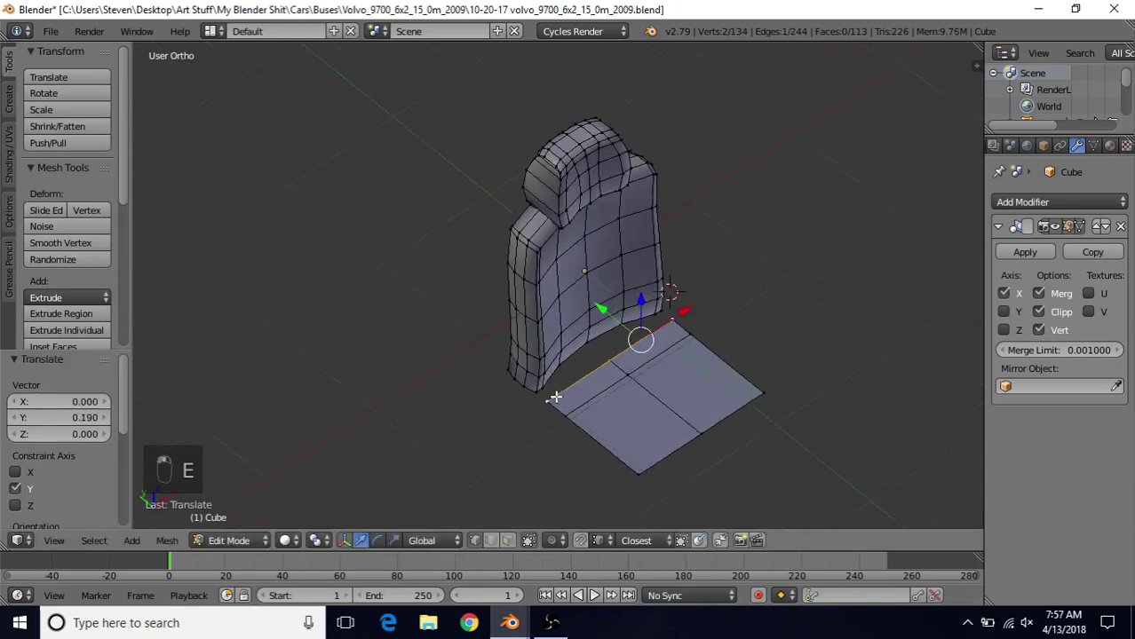
pyautogui.moveTo(554, 397); pyautogui.dragTo(653, 326, button='middle')
pyautogui.moveTo(679, 321); pyautogui.dragTo(677, 325)
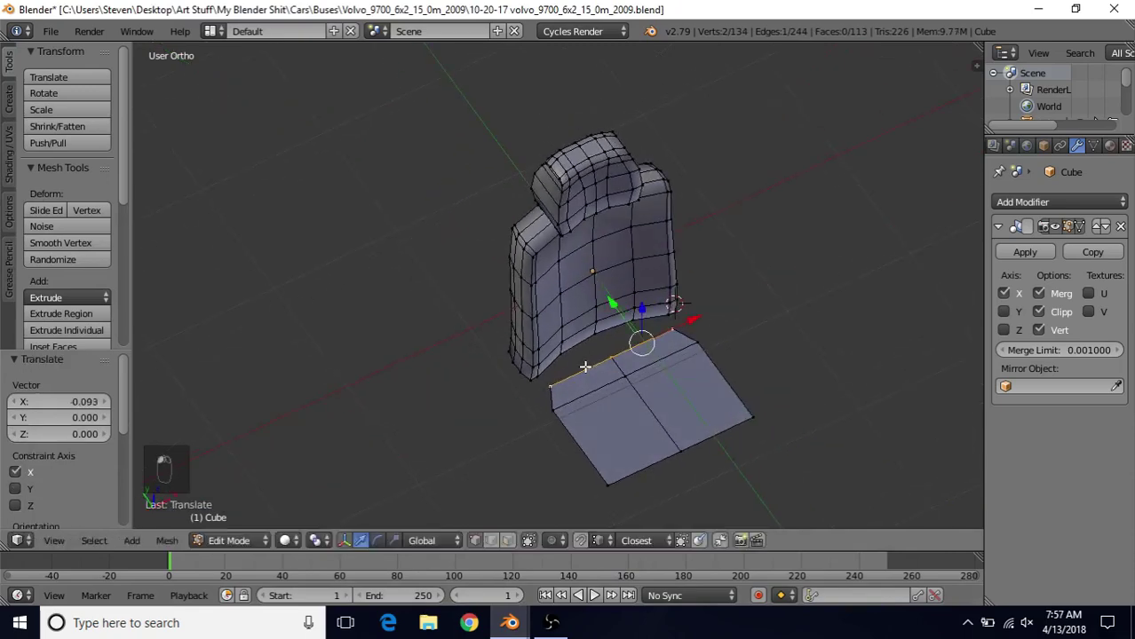
# Extrude the cushion's narrowed rear edge along Y until it passes under the backrest, and check the overlap in wireframe
pyautogui.moveTo(553, 378); pyautogui.dragTo(598, 301, button='middle')
pyautogui.press('e')
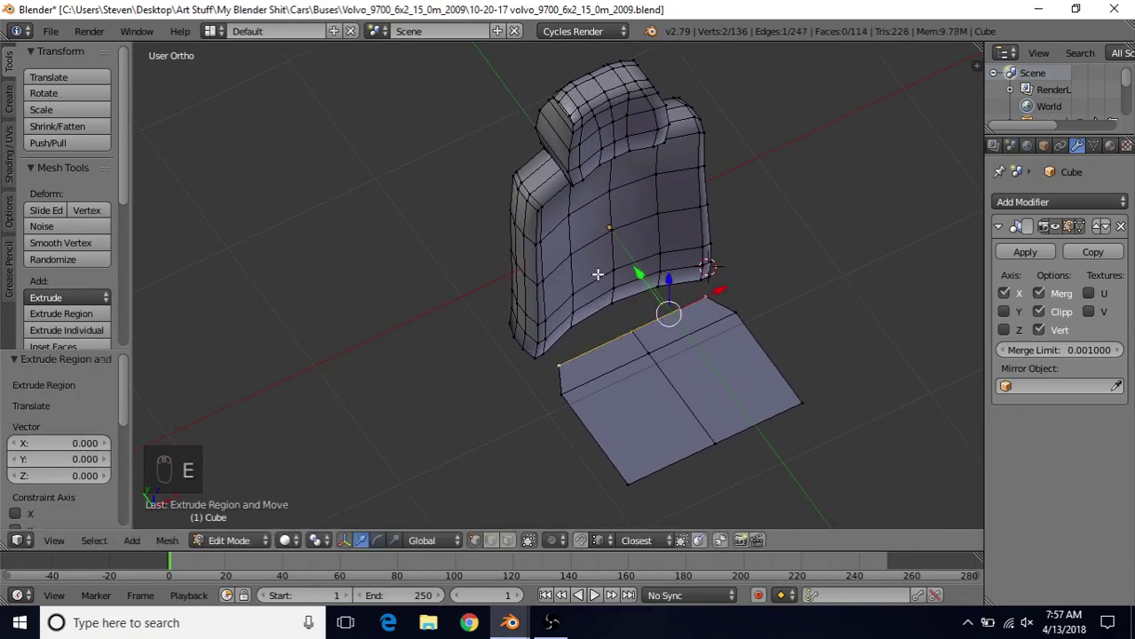
pyautogui.moveTo(640, 273); pyautogui.dragTo(582, 257)
pyautogui.rightClick(613, 310)
pyautogui.press('z')
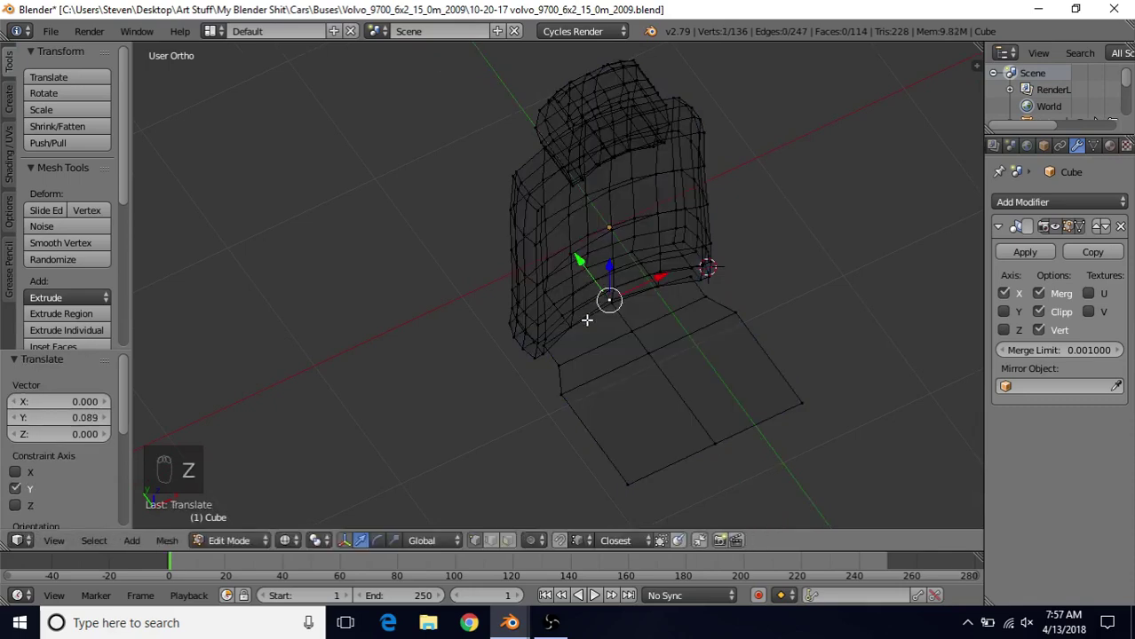
pyautogui.press('z')
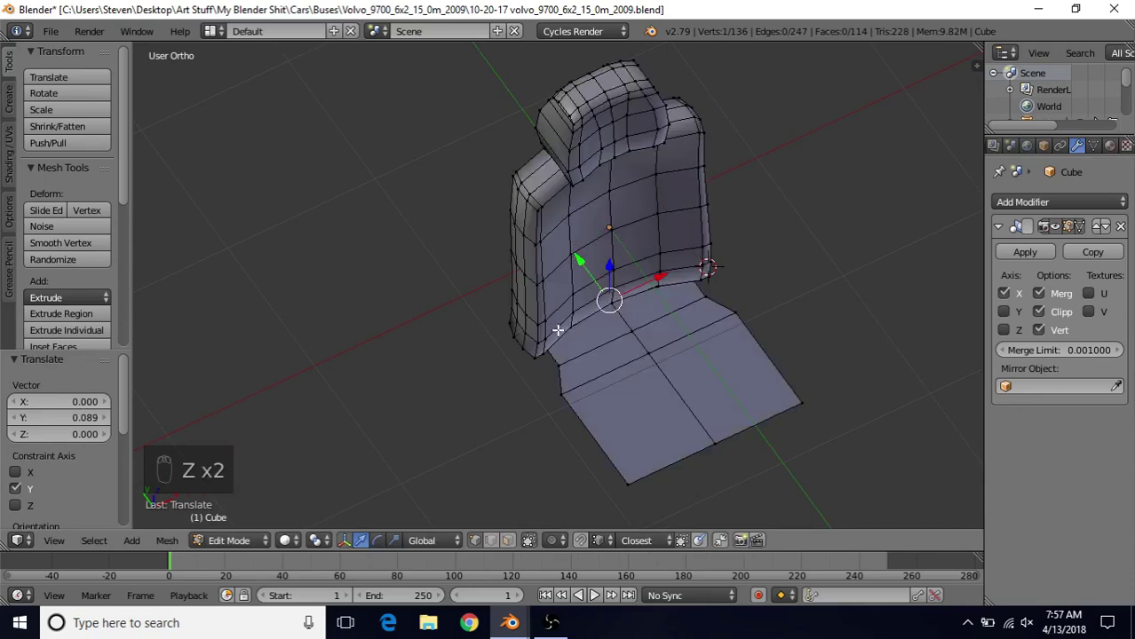
pyautogui.moveTo(647, 355); pyautogui.dragTo(584, 313, button='middle')
pyautogui.moveTo(575, 357); pyautogui.dragTo(542, 382, button='middle')
# Inspect the cushion's edge loops in Edit Mode in the practice22 V1 file, and return to the working file
pyautogui.moveTo(511, 622)
pyautogui.click(458, 569)
pyautogui.press('Tab')
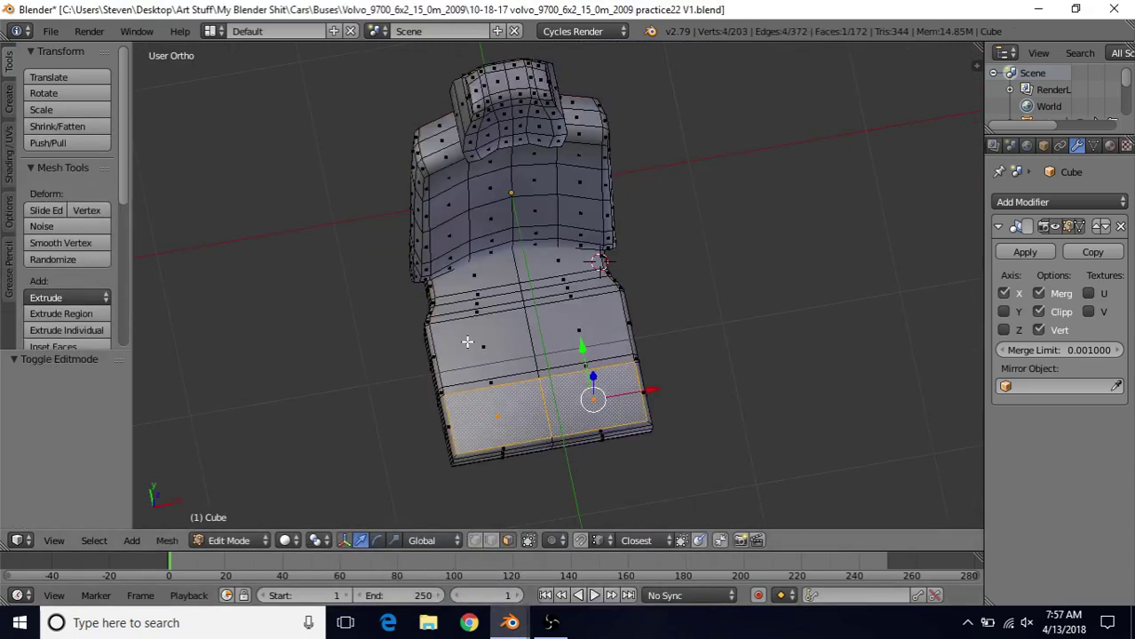
pyautogui.moveTo(510, 622)
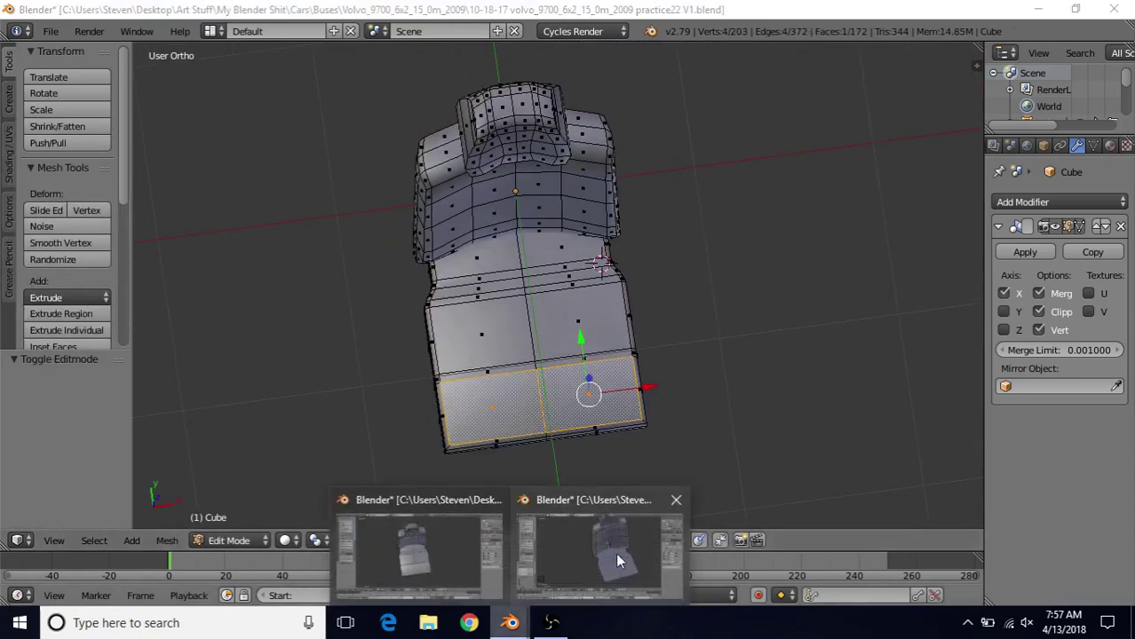
pyautogui.click(613, 590)
# Reposition the cushion's rear cross edges along Y, the wider one by -0.022, and nudge the front edge by 0.006
pyautogui.keyDown('alt'); pyautogui.click(584, 335); pyautogui.keyUp('alt')
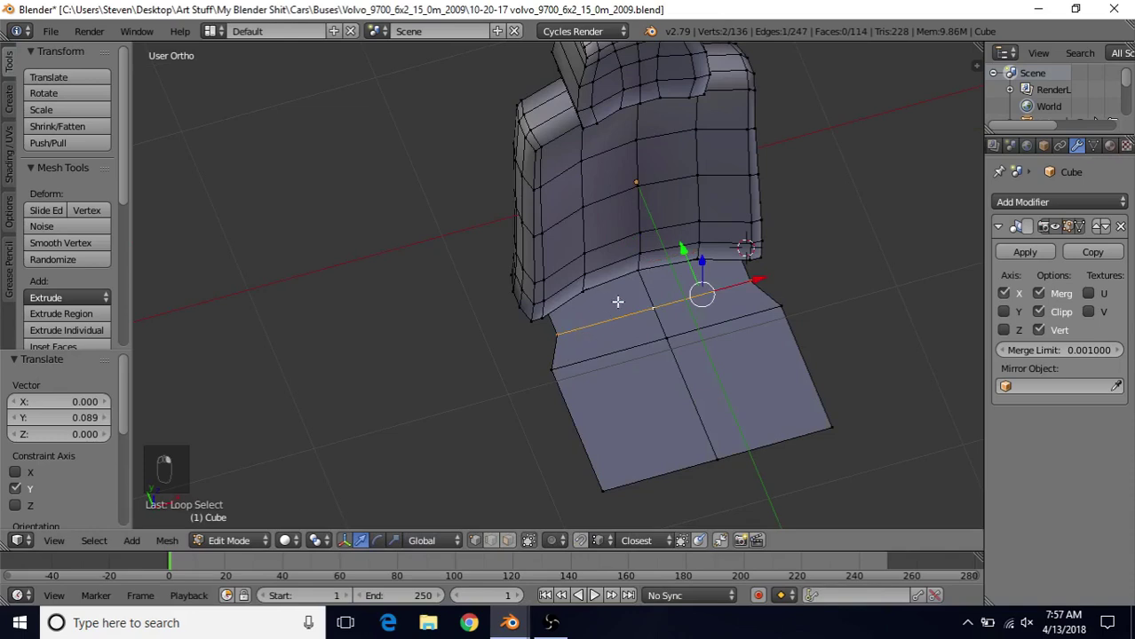
pyautogui.moveTo(682, 249); pyautogui.dragTo(704, 277)
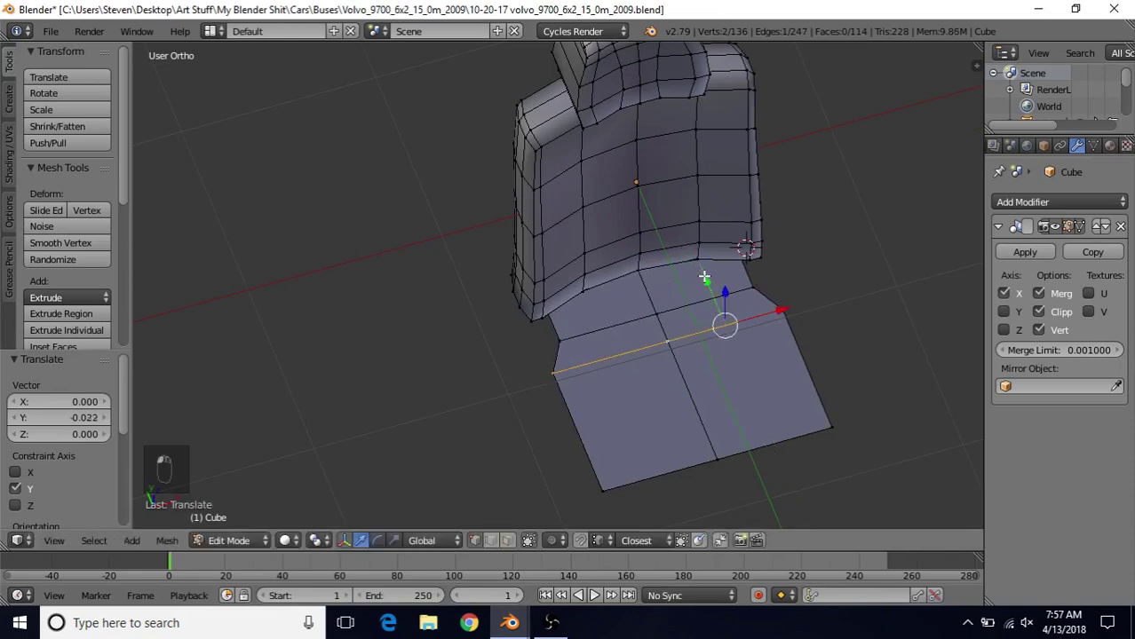
pyautogui.keyDown('alt'); pyautogui.click(660, 461); pyautogui.keyUp('alt')
pyautogui.moveTo(679, 389); pyautogui.dragTo(826, 336, button='middle')
pyautogui.moveTo(645, 294); pyautogui.dragTo(647, 295)
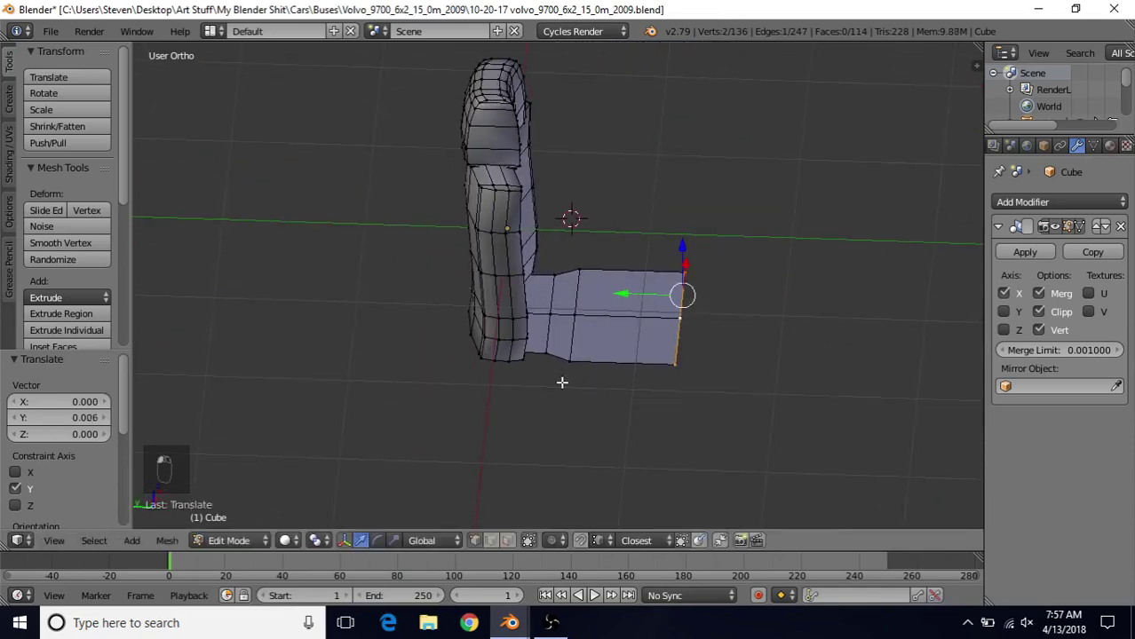
# Compare the cushion with the side profile and loop spacing of the seat in the practice22 V1 file
pyautogui.scroll(-1, 560, 380)
pyautogui.moveTo(598, 287); pyautogui.dragTo(499, 296, button='middle')
pyautogui.scroll(2, 498, 299)
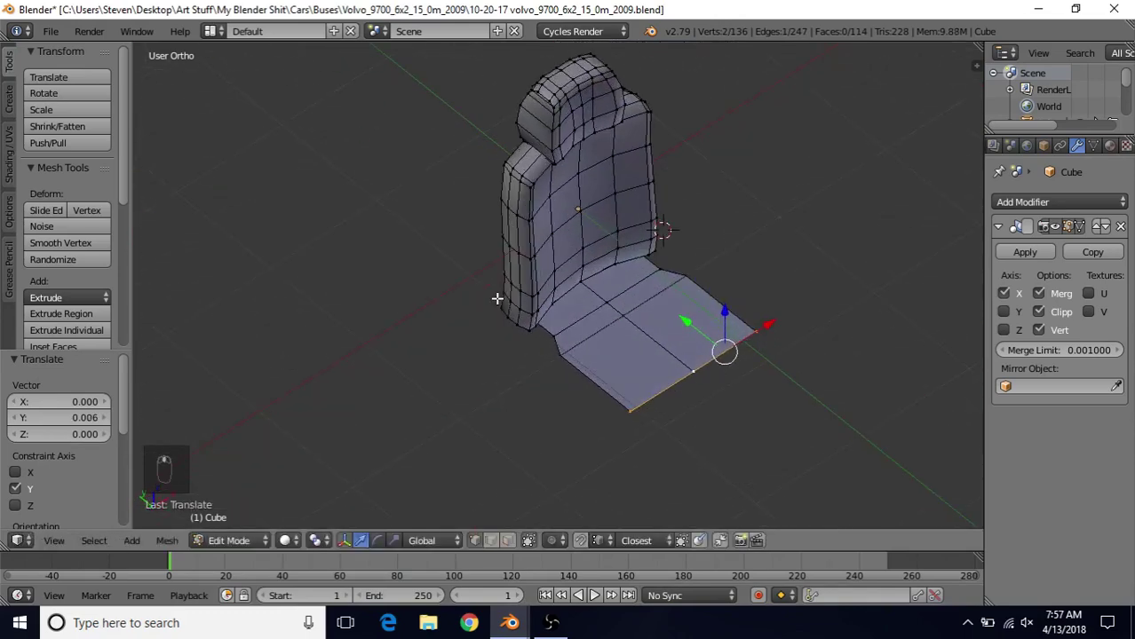
pyautogui.moveTo(510, 623)
pyautogui.click(494, 506)
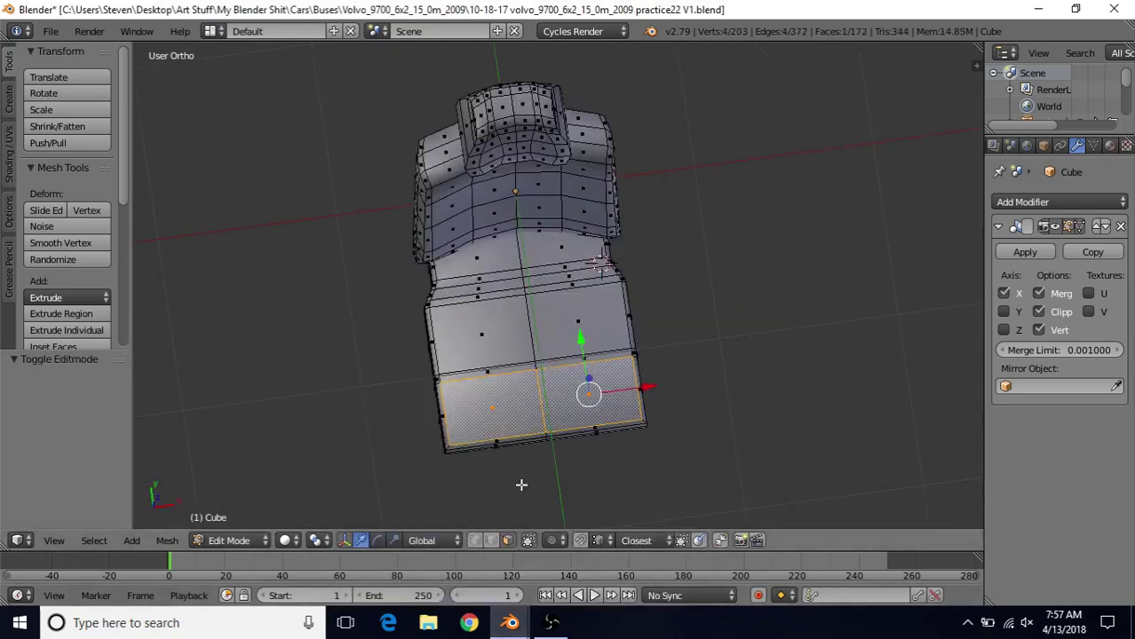
pyautogui.moveTo(589, 301); pyautogui.dragTo(681, 306, button='middle')
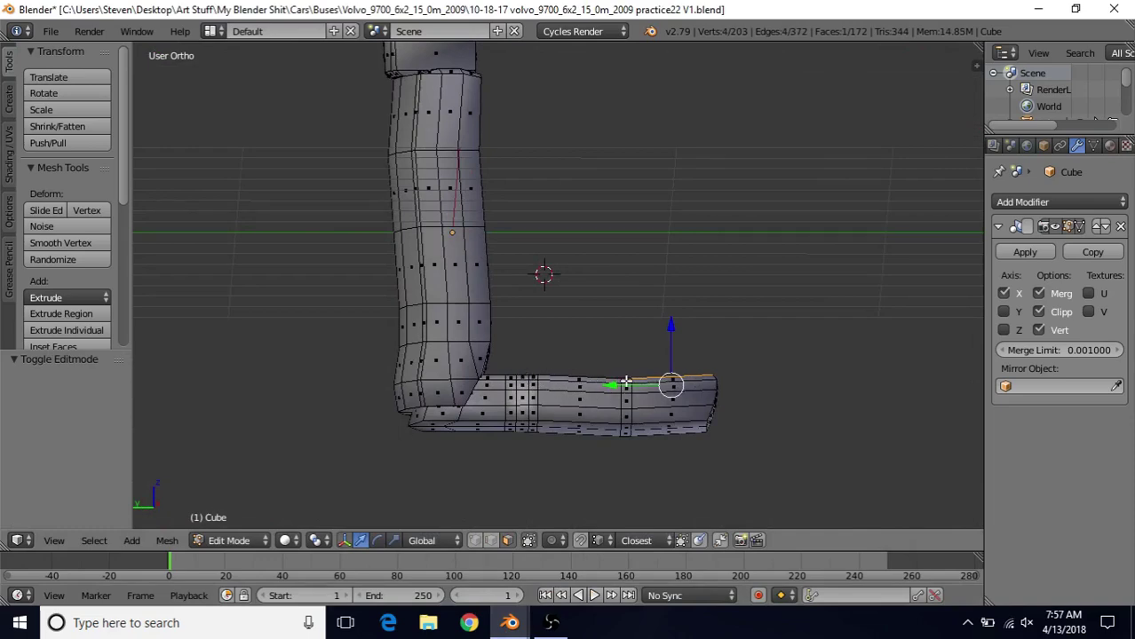
pyautogui.moveTo(631, 381); pyautogui.dragTo(622, 416, button='middle')
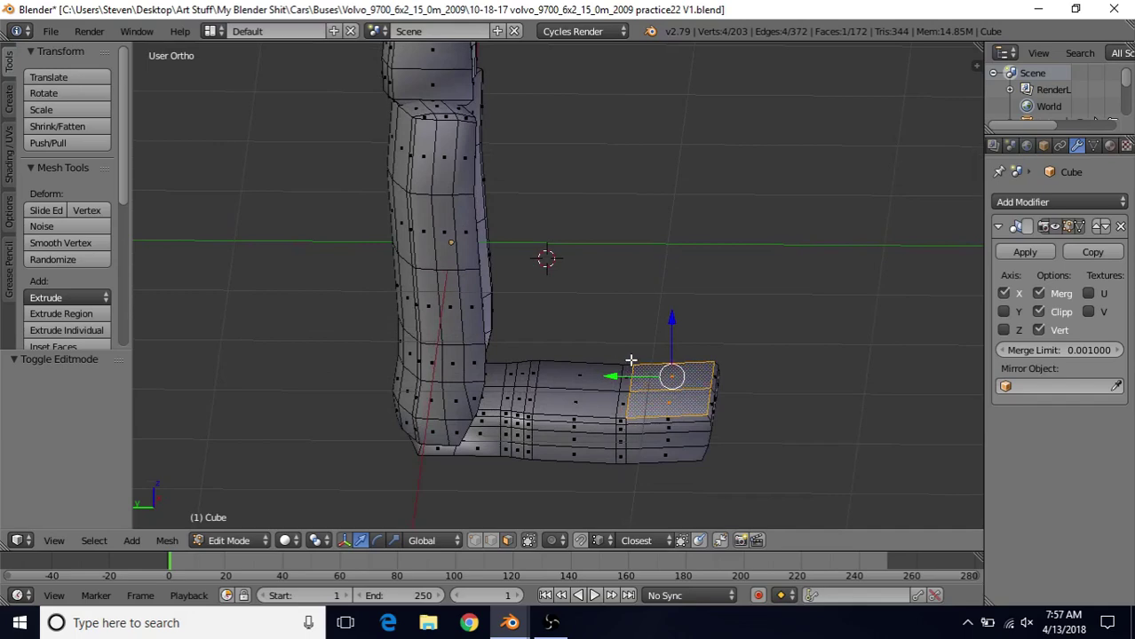
pyautogui.moveTo(510, 623)
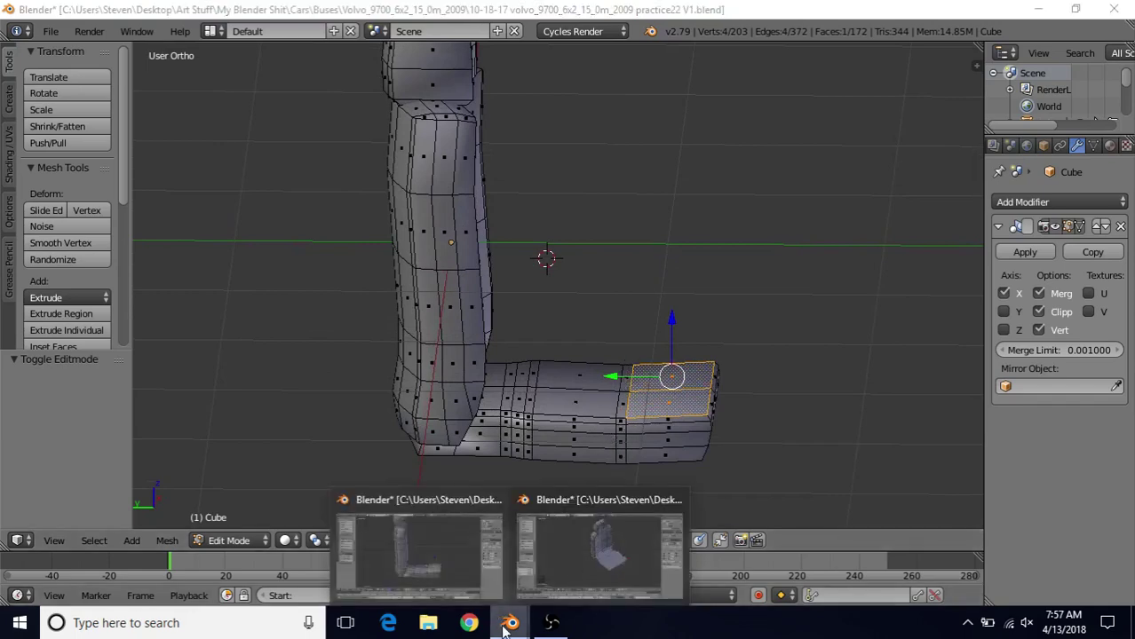
pyautogui.click(575, 564)
# Add a crosswise loop cut near the middle of the cushion's large front section, slid slightly toward the front
pyautogui.moveTo(613, 373); pyautogui.dragTo(673, 325, button='middle')
pyautogui.hotkey('ctrl', 'r')
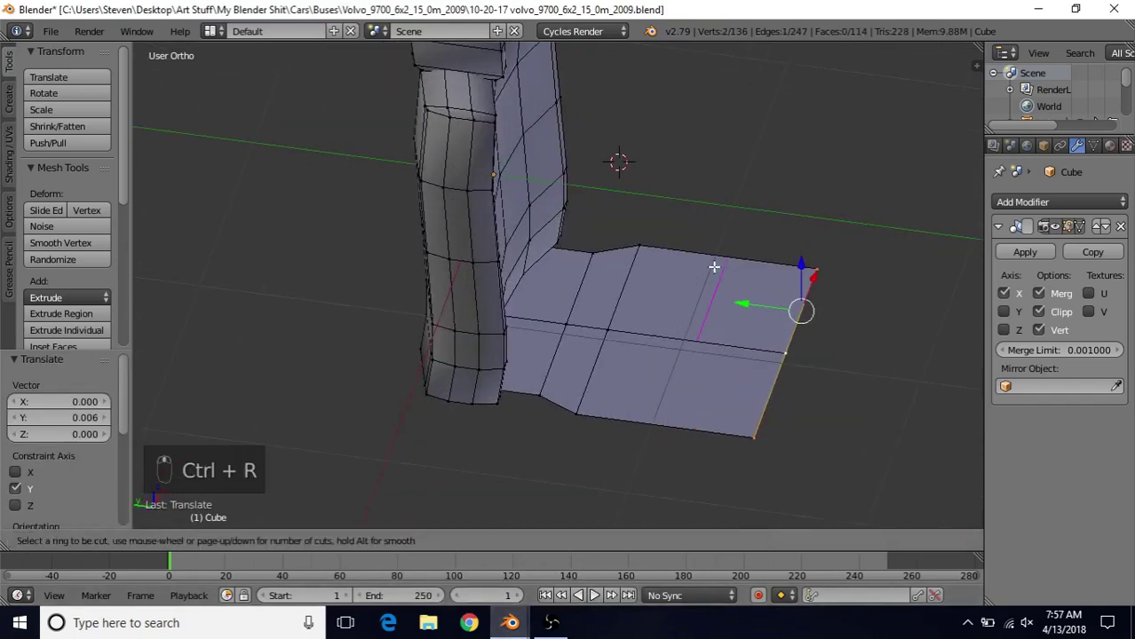
pyautogui.click(720, 265)
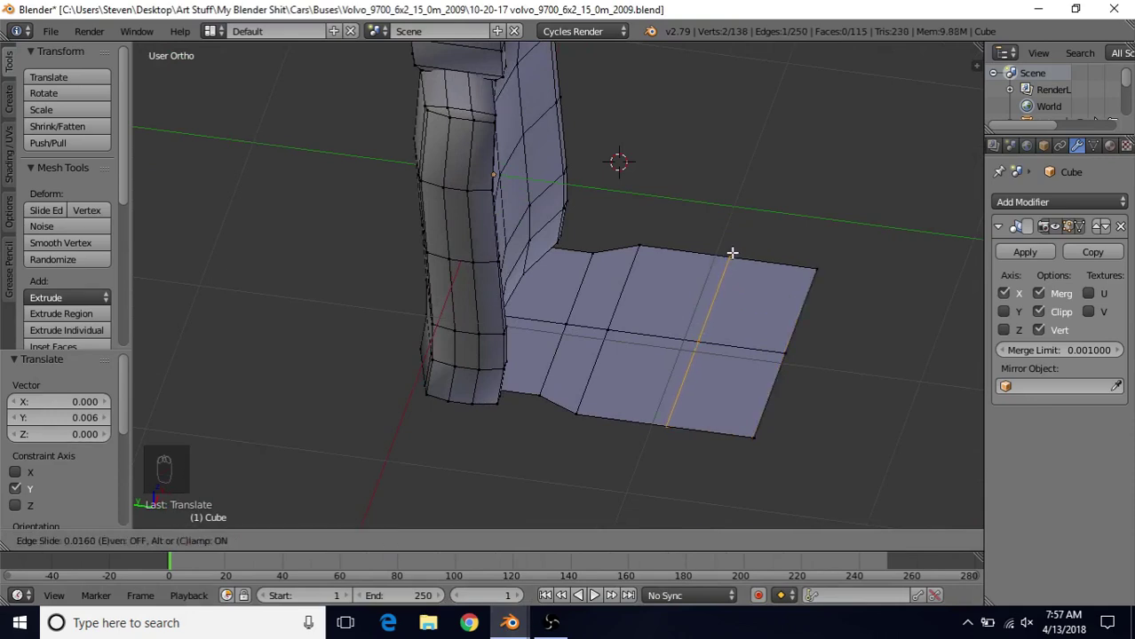
pyautogui.click(727, 260)
# Bevel the cushion's newly added crosswise edge by 0.020 with one segment
pyautogui.rightClick(721, 267)
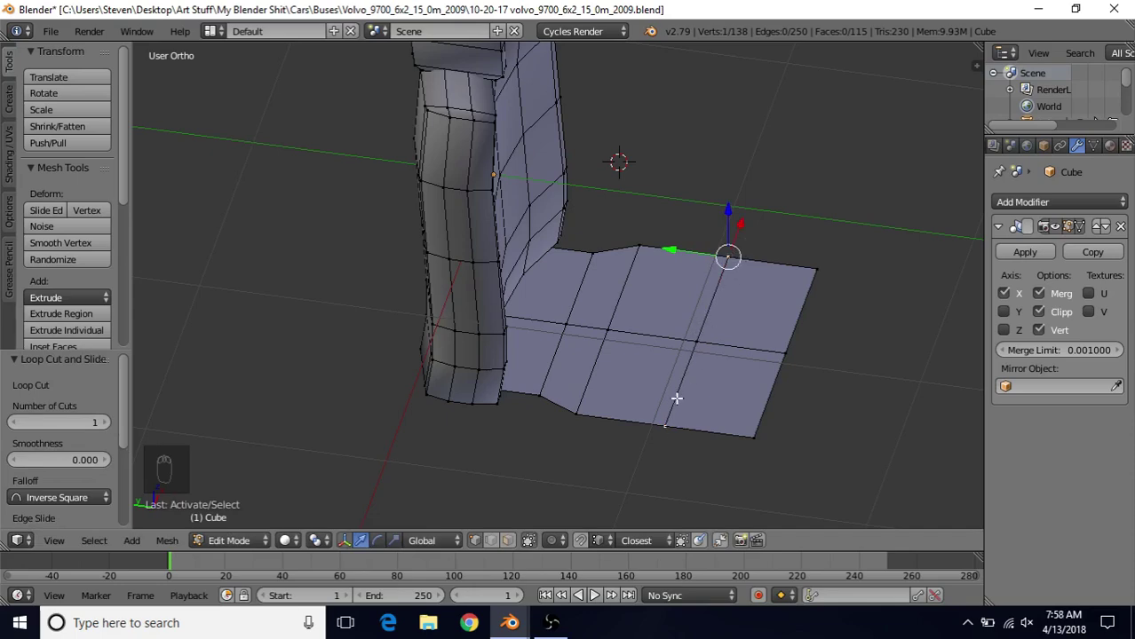
pyautogui.moveTo(677, 398); pyautogui.dragTo(609, 283, button='middle')
pyautogui.keyDown('alt'); pyautogui.rightClick(673, 350); pyautogui.keyUp('alt')
pyautogui.scroll(1, 611, 286)
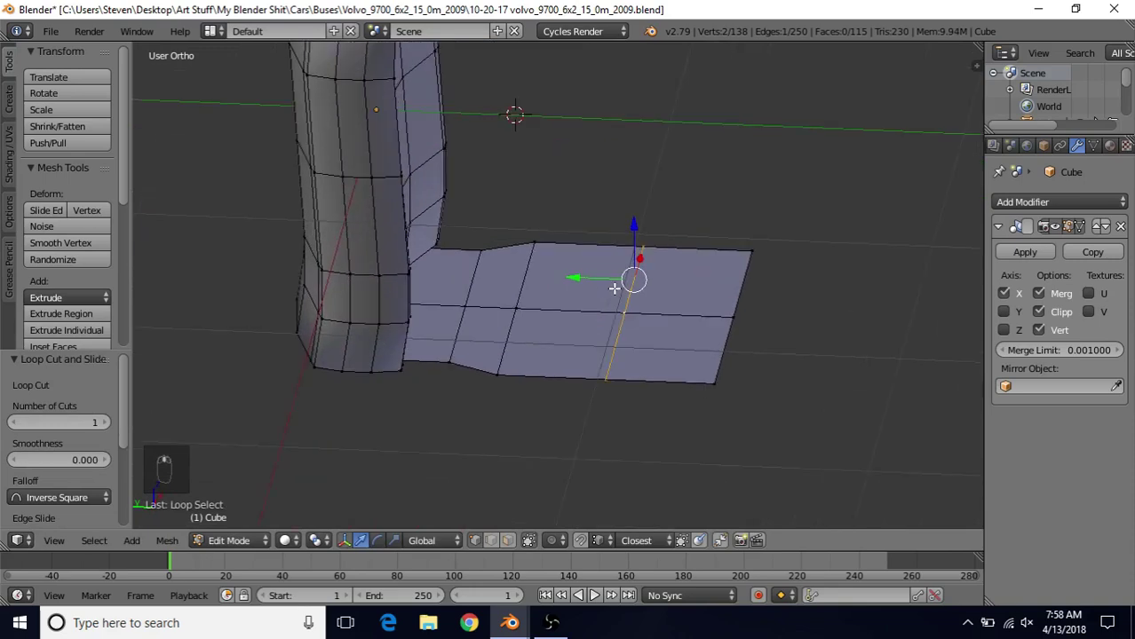
pyautogui.hotkey('ctrl', 'b')
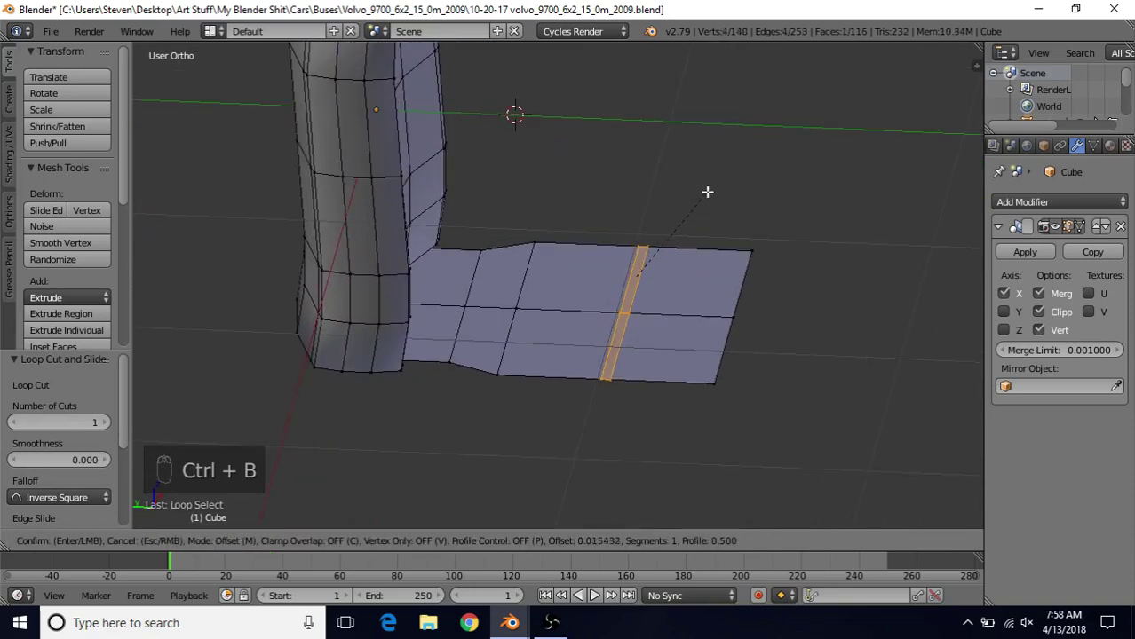
pyautogui.click(707, 190)
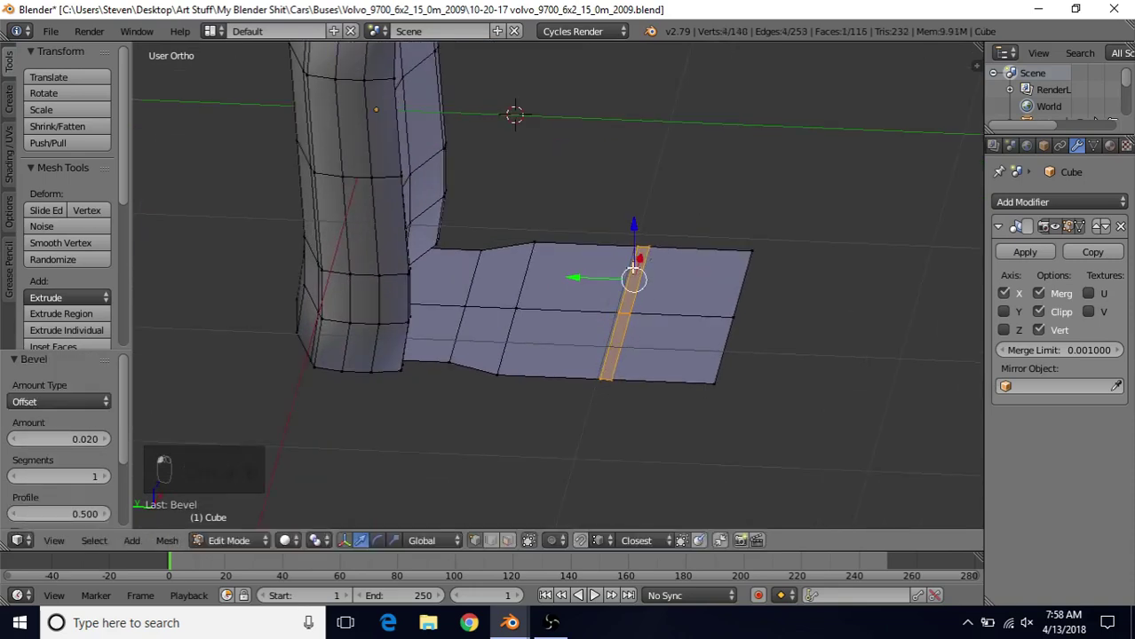
# Move the narrow beveled strip across the cushion by -0.014 along Z
pyautogui.moveTo(601, 371); pyautogui.dragTo(658, 254, button='middle')
pyautogui.press('g')
pyautogui.press('z')
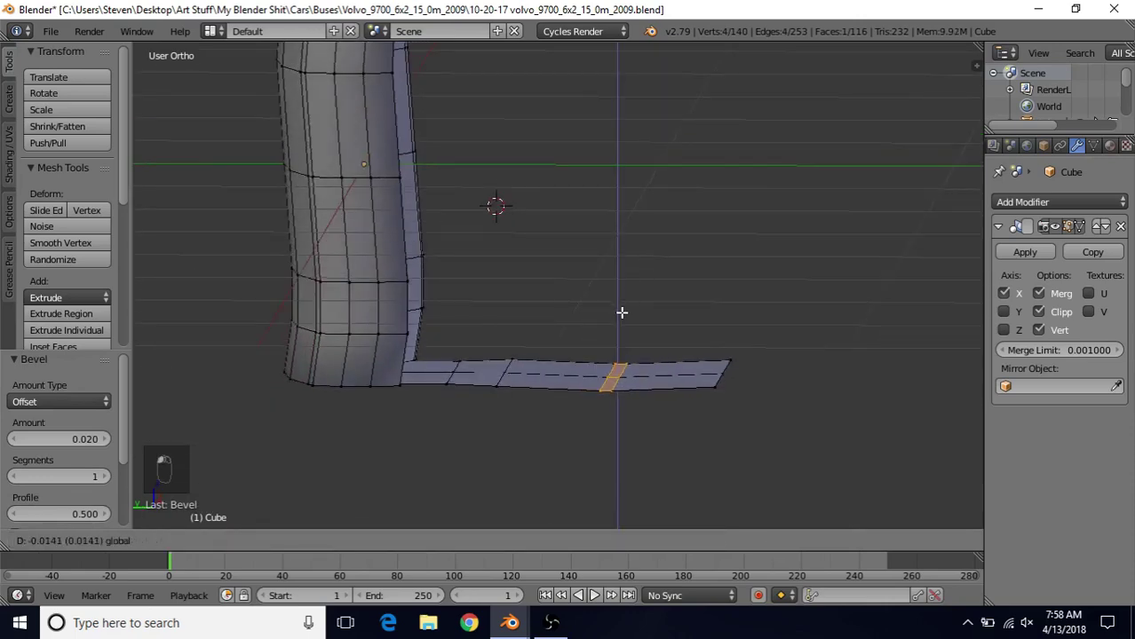
pyautogui.click(622, 313)
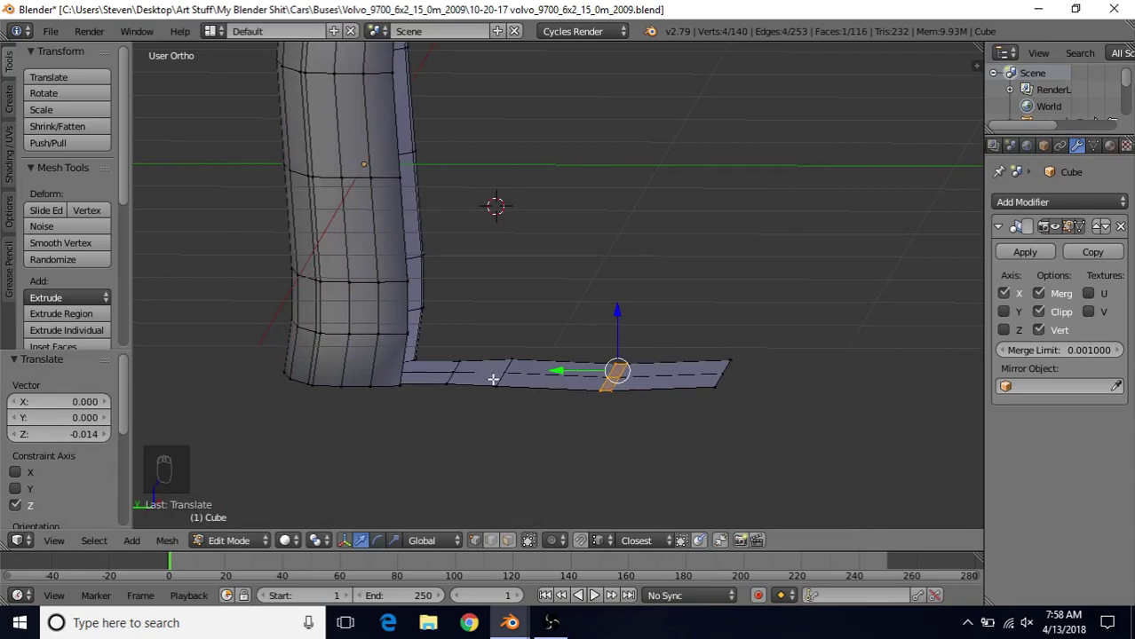
# Check the practice22 V1 seat, extrude the whole cushion surface downward about 0.14, and move its underside by 0.003 along Z
pyautogui.moveTo(510, 622)
pyautogui.click(460, 569)
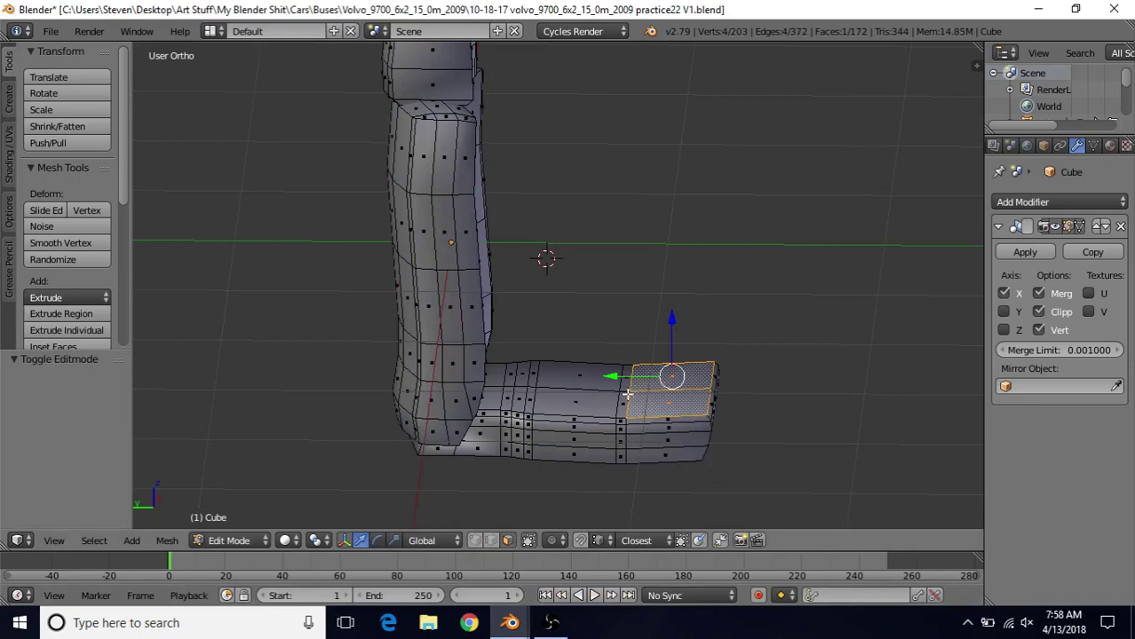
pyautogui.click(602, 498)
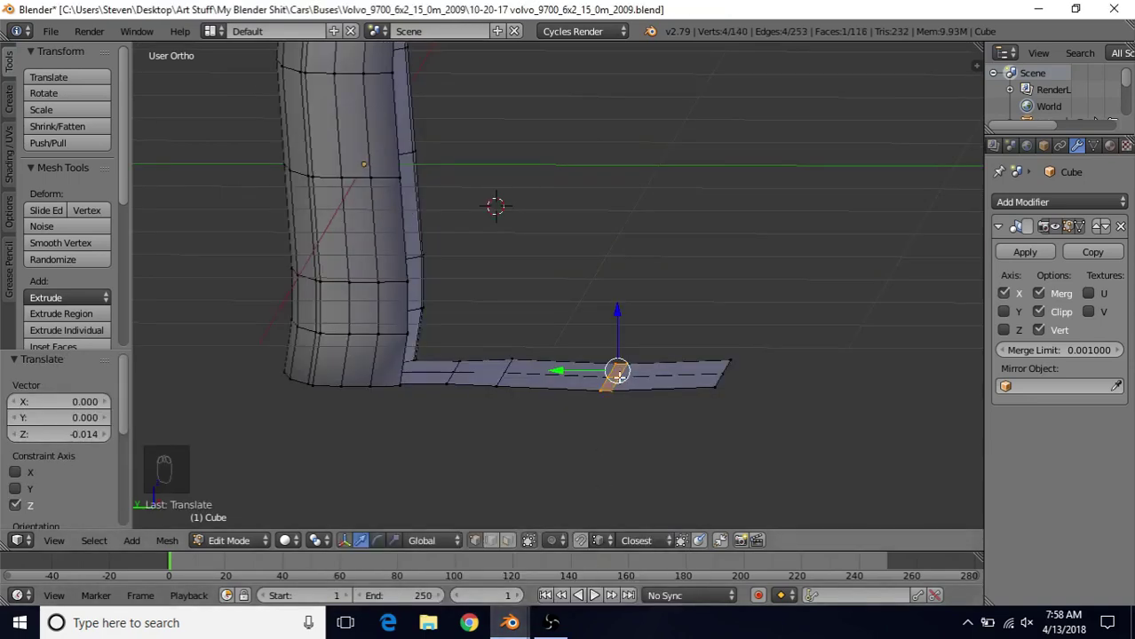
pyautogui.hotkey('ctrl', 'l')
pyautogui.press('e')
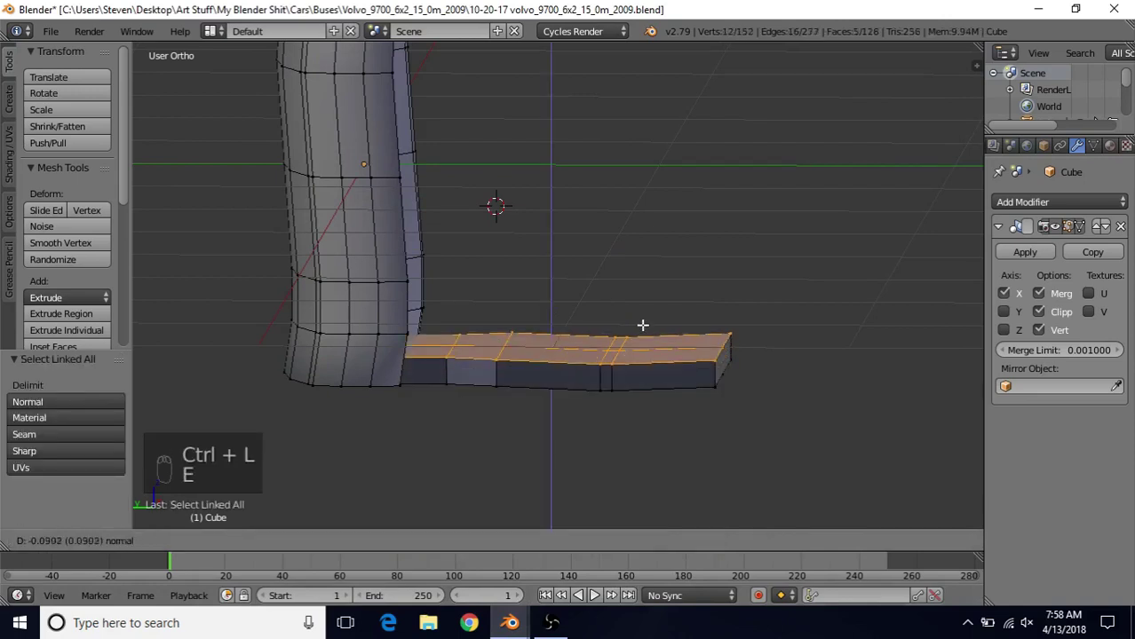
pyautogui.rightClick(651, 312)
pyautogui.press('e')
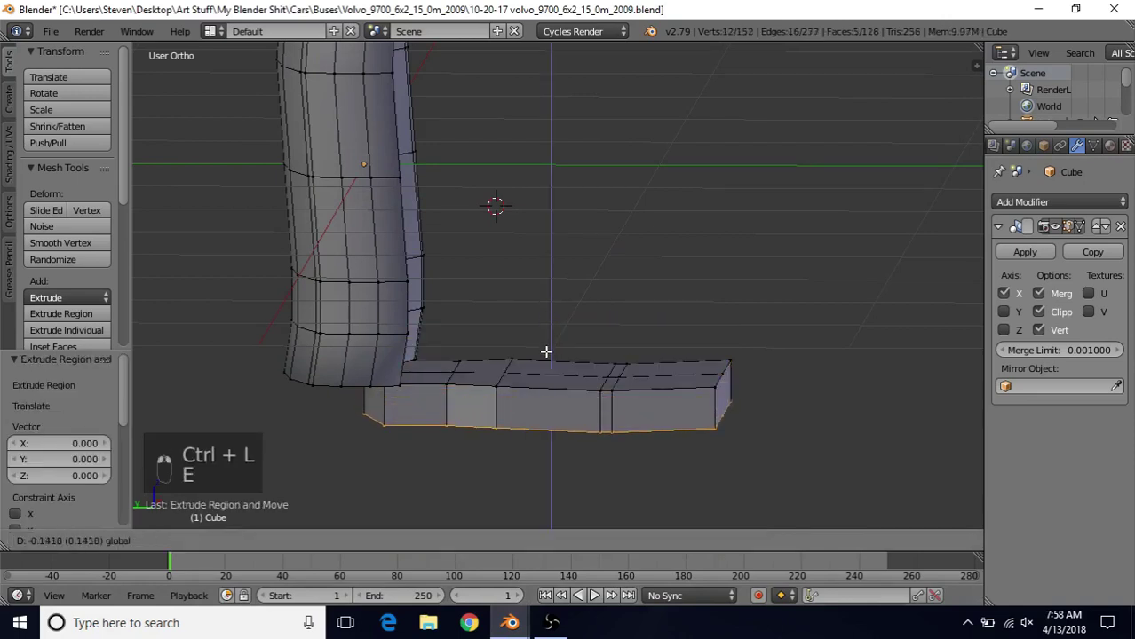
pyautogui.click(546, 359)
pyautogui.moveTo(679, 357); pyautogui.dragTo(659, 315, button='middle')
pyautogui.moveTo(596, 305); pyautogui.dragTo(596, 304)
pyautogui.moveTo(688, 336); pyautogui.dragTo(710, 352, button='middle')
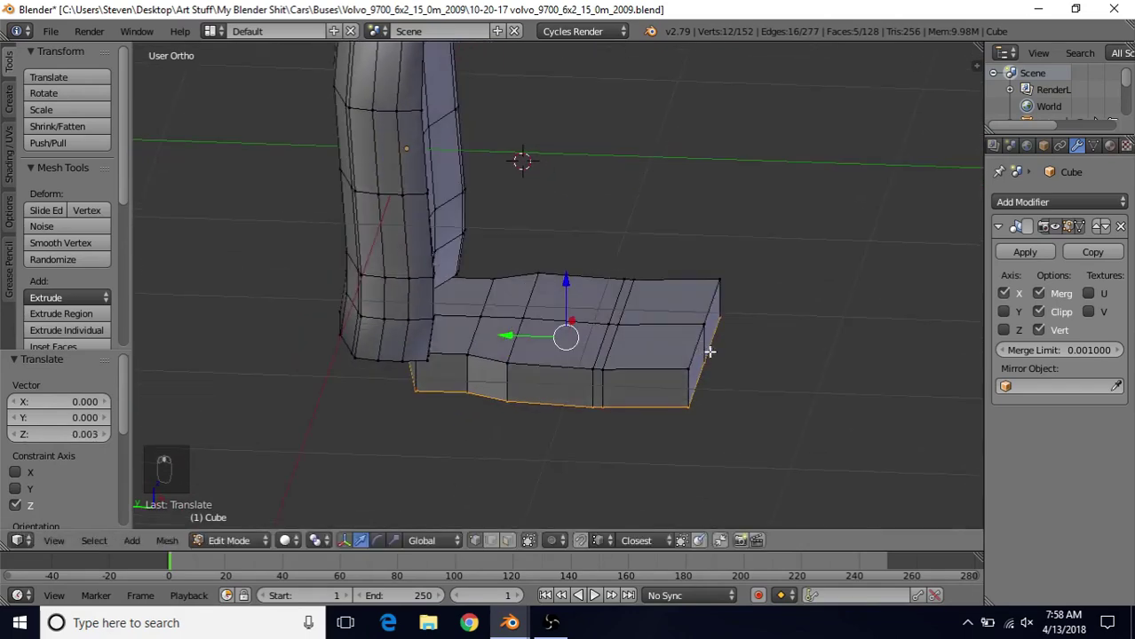
# Check the cushion in the practice22 V1 file, and isolate the working cushion by hiding all geometry not linked to it
pyautogui.click(509, 622)
pyautogui.click(489, 597)
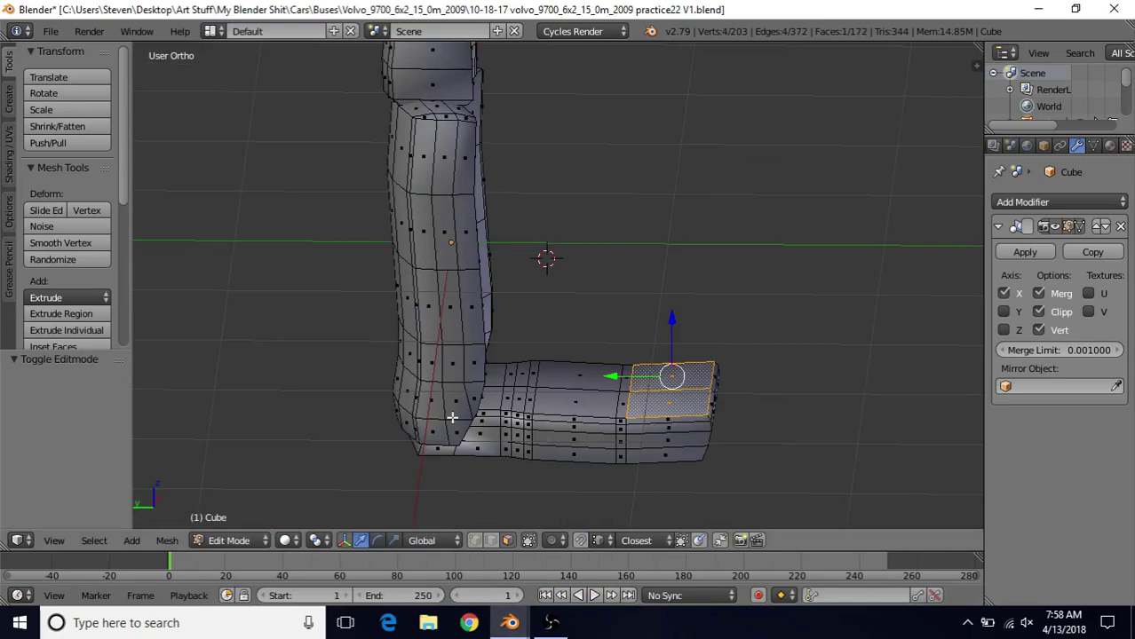
pyautogui.click(509, 622)
pyautogui.click(596, 554)
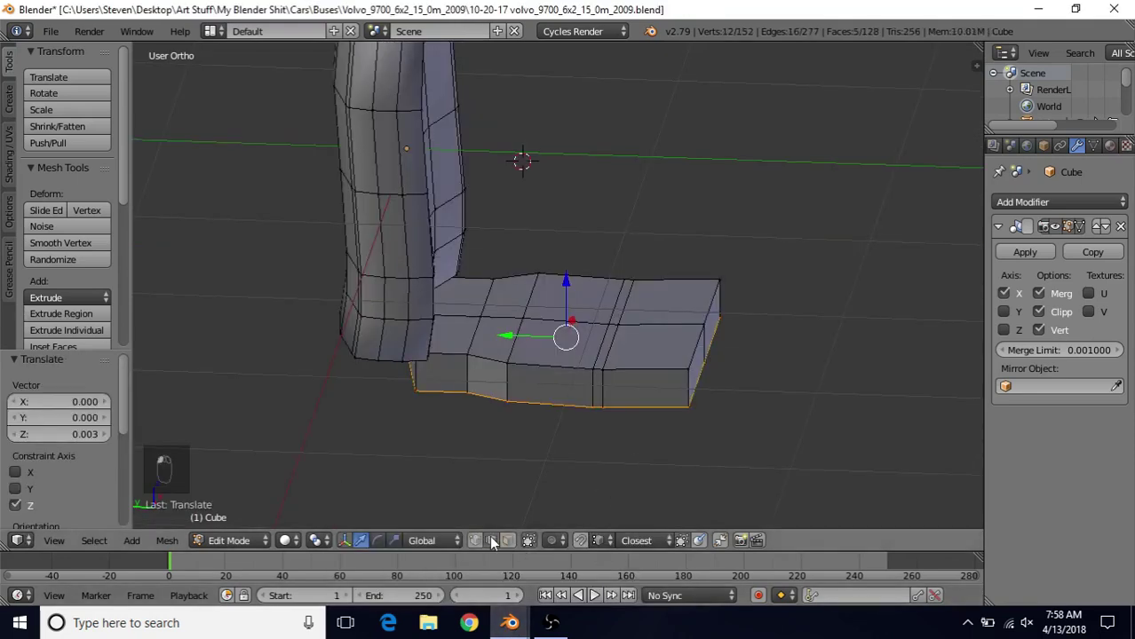
pyautogui.keyDown('alt'); pyautogui.rightClick(591, 366); pyautogui.keyUp('alt')
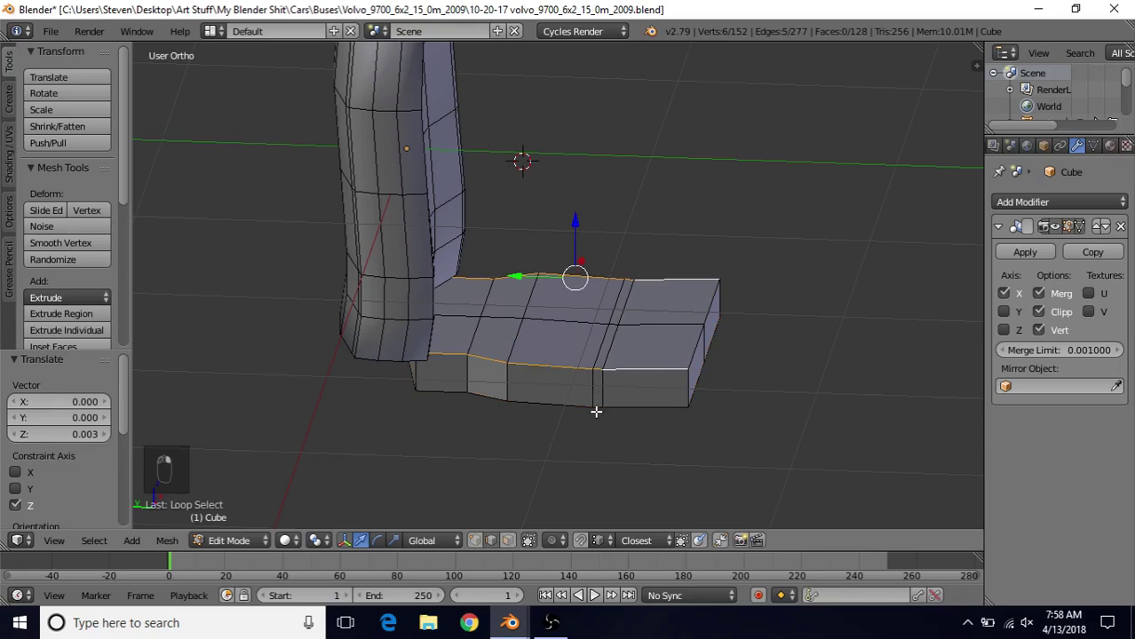
pyautogui.keyDown('shift'); pyautogui.rightClick(694, 353); pyautogui.keyUp('shift')
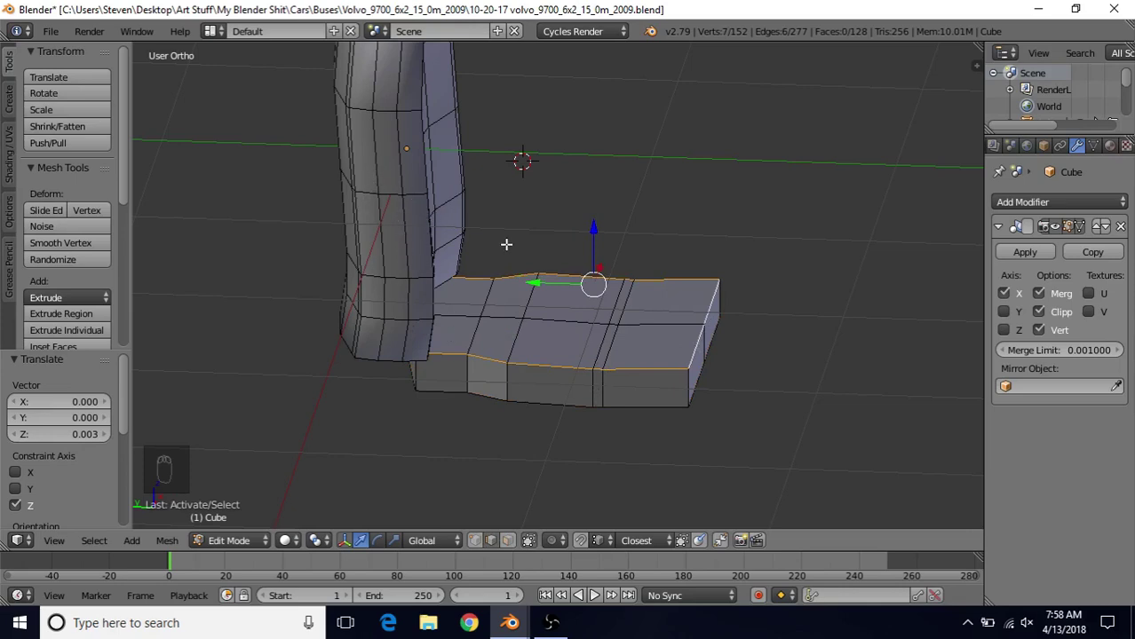
pyautogui.hotkey('ctrl', 'l')
pyautogui.hotkey('shift', 'h')
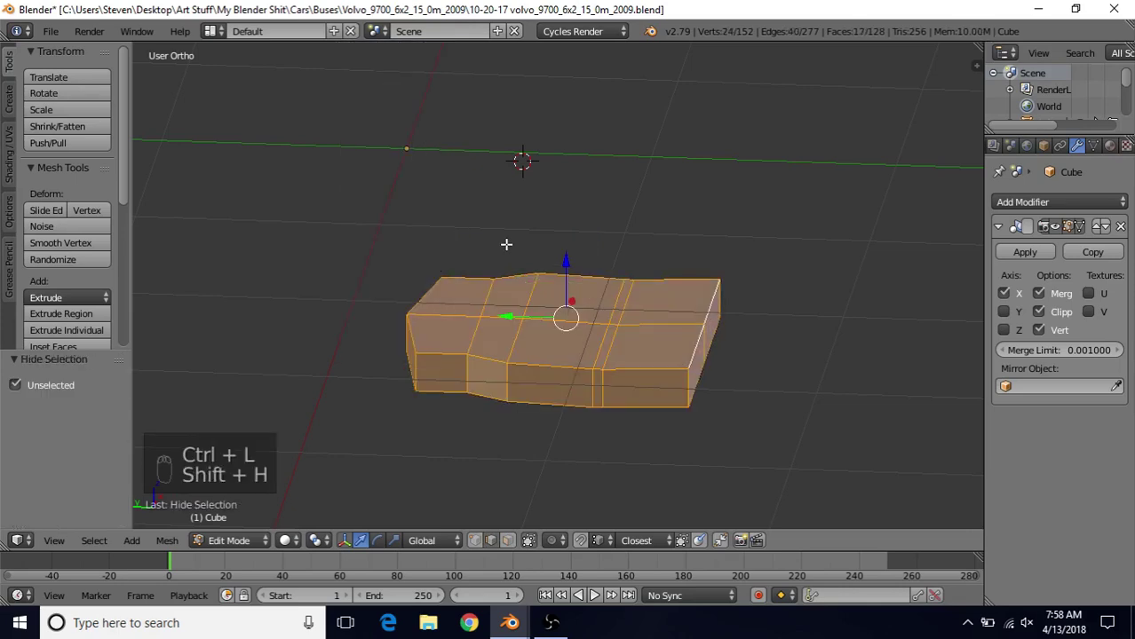
# Bevel the cushion's top side edges together with its front and rear top edges by 0.021, using one segment
pyautogui.keyDown('alt'); pyautogui.click(444, 354); pyautogui.keyUp('alt')
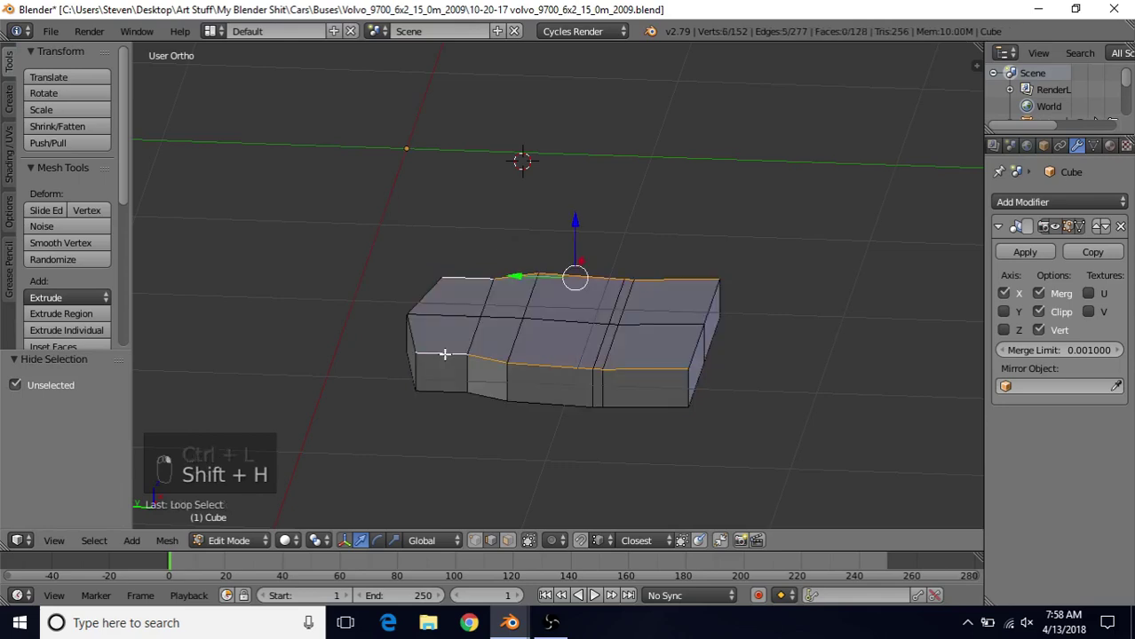
pyautogui.keyDown('shift'); pyautogui.rightClick(712, 306); pyautogui.keyUp('shift')
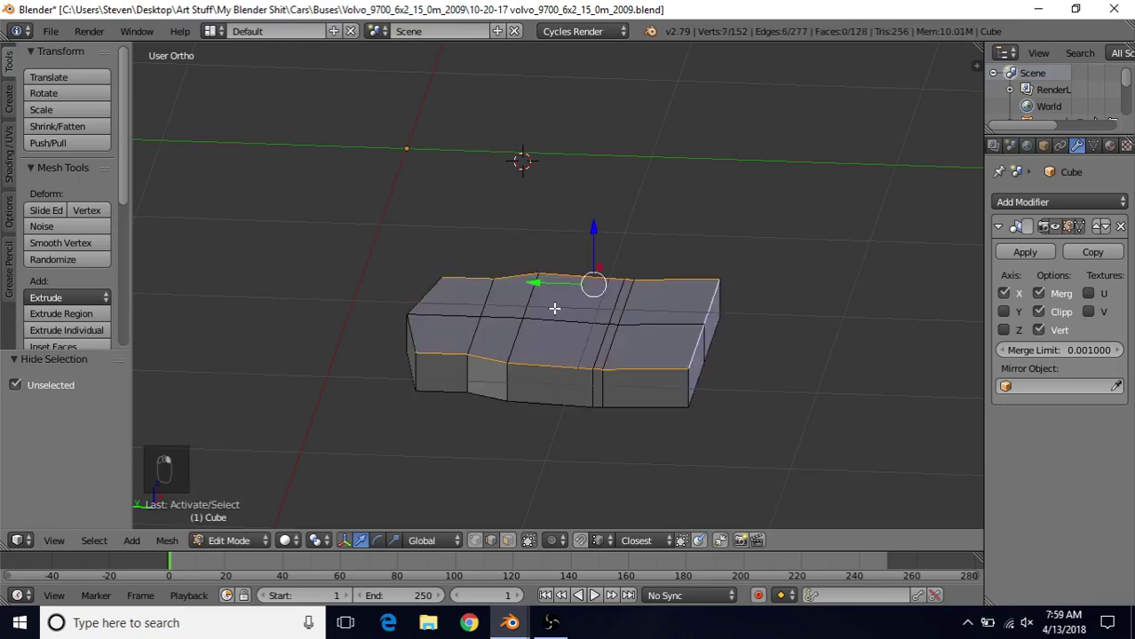
pyautogui.keyDown('shift'); pyautogui.rightClick(431, 304); pyautogui.keyUp('shift')
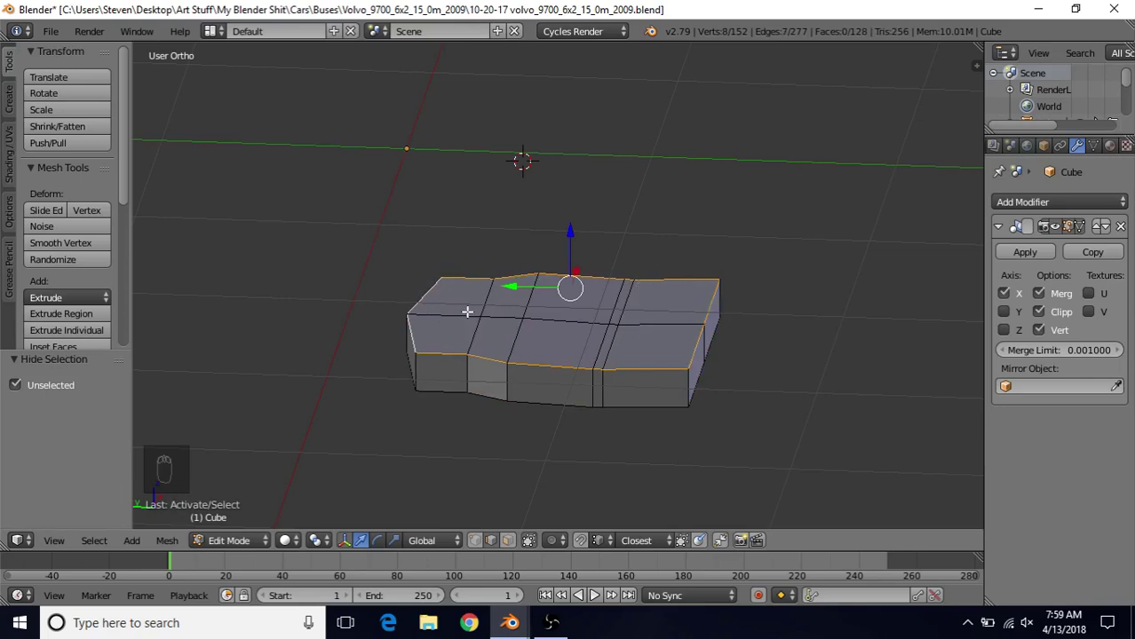
pyautogui.scroll(2, 467, 312)
pyautogui.hotkey('ctrl', 'b')
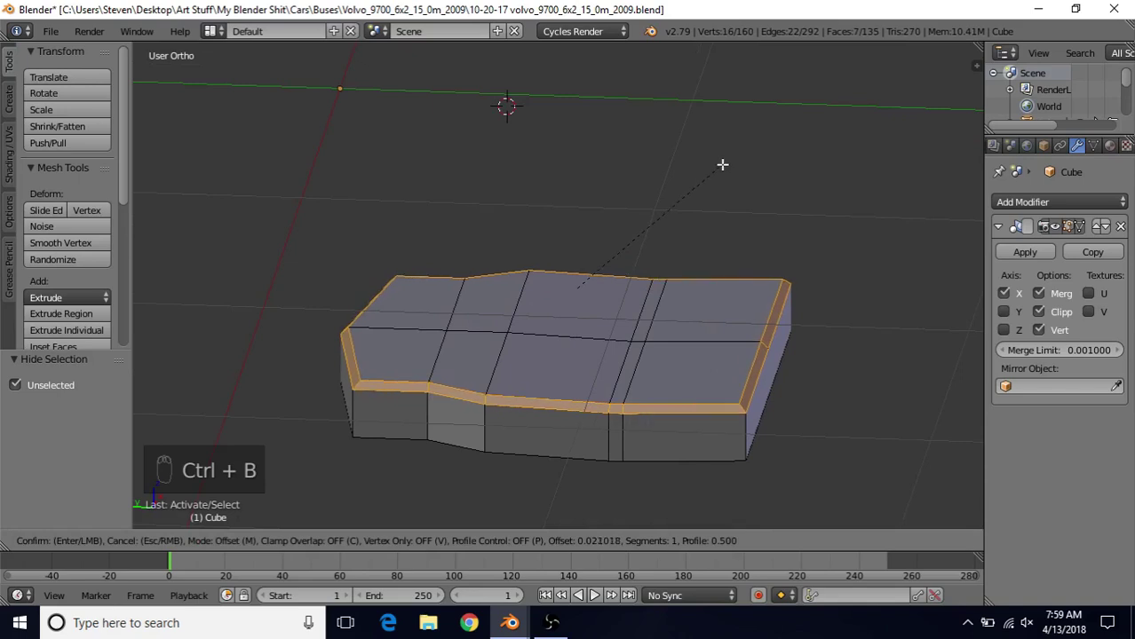
pyautogui.click(722, 165)
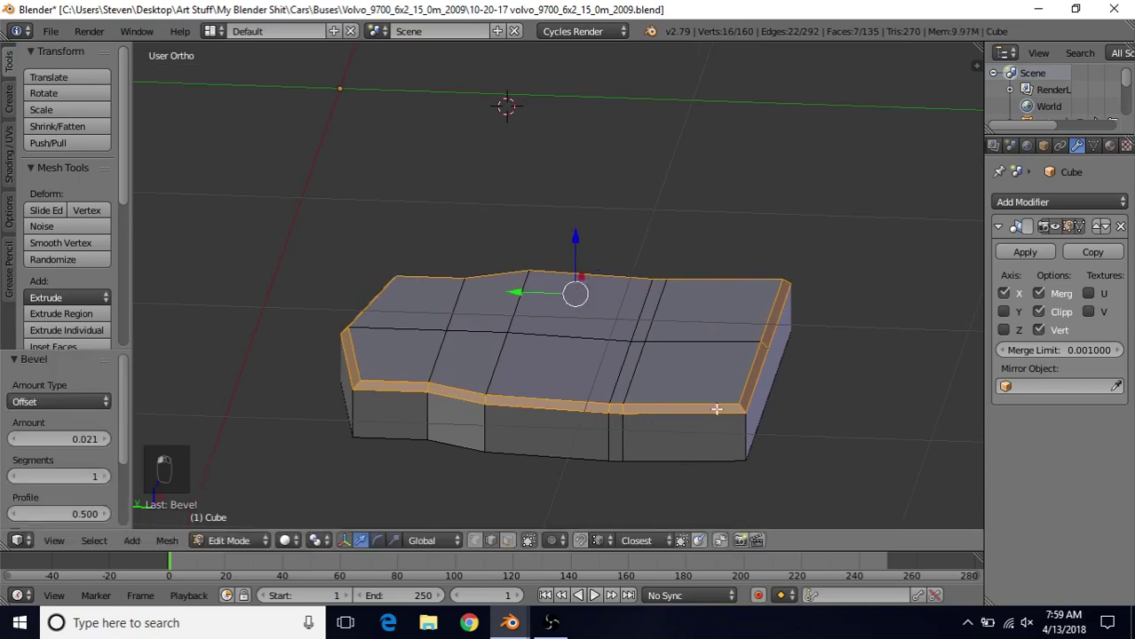
pyautogui.moveTo(633, 314); pyautogui.dragTo(576, 353, button='middle')
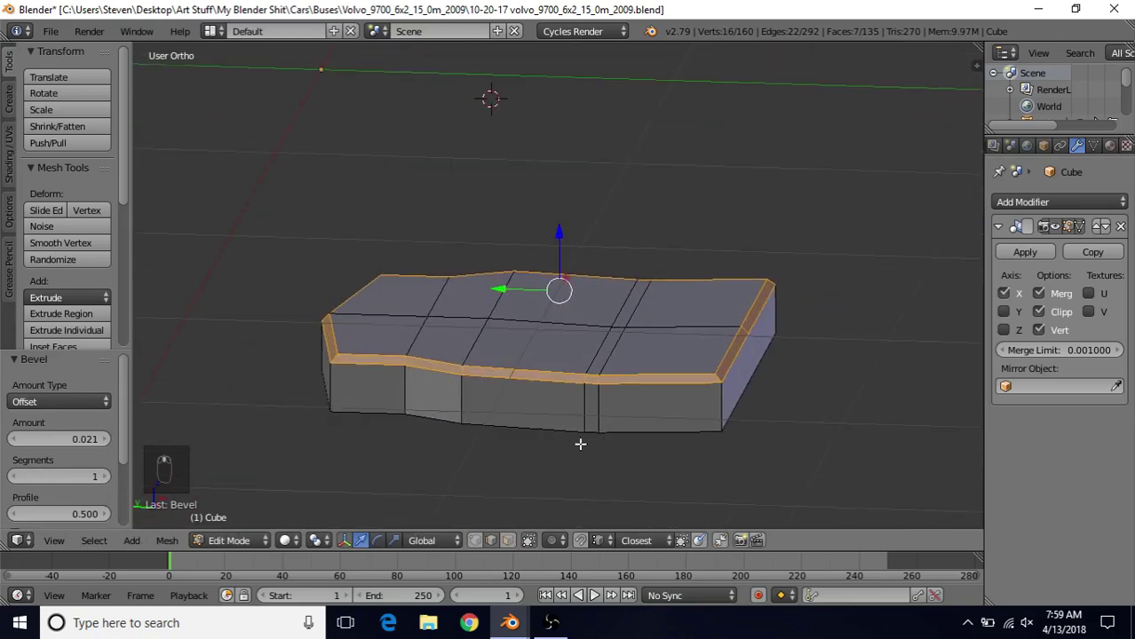
# Examine the side profile and front edge loops of the cushion in the practice22 V1 file, and return to the working file
pyautogui.moveTo(510, 622)
pyautogui.click(464, 565)
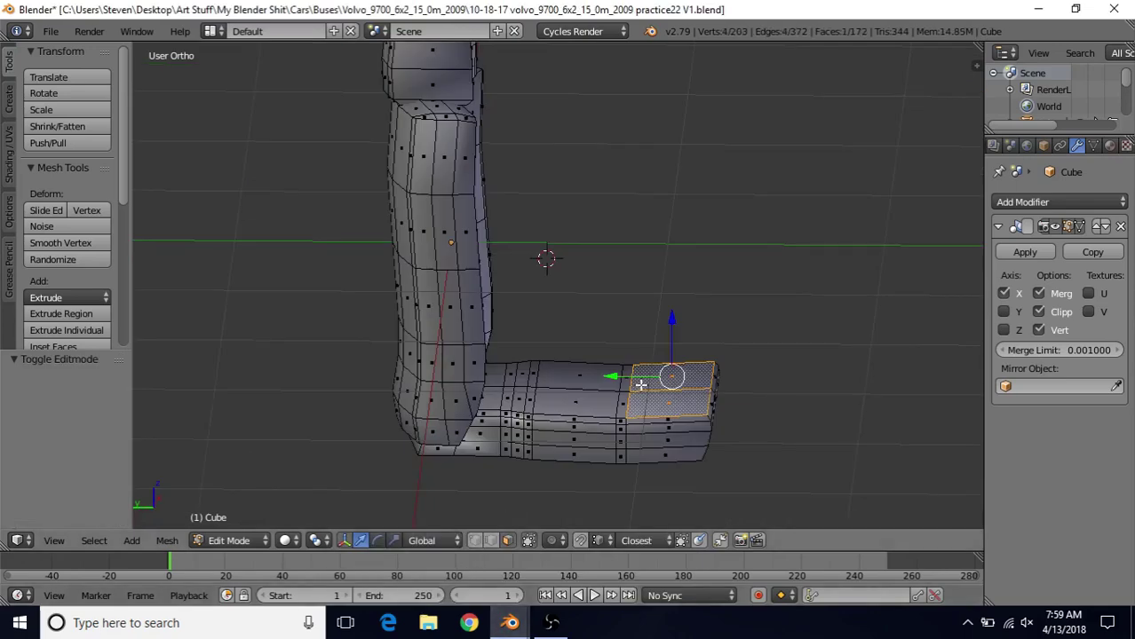
pyautogui.moveTo(684, 386); pyautogui.dragTo(709, 355, button='middle')
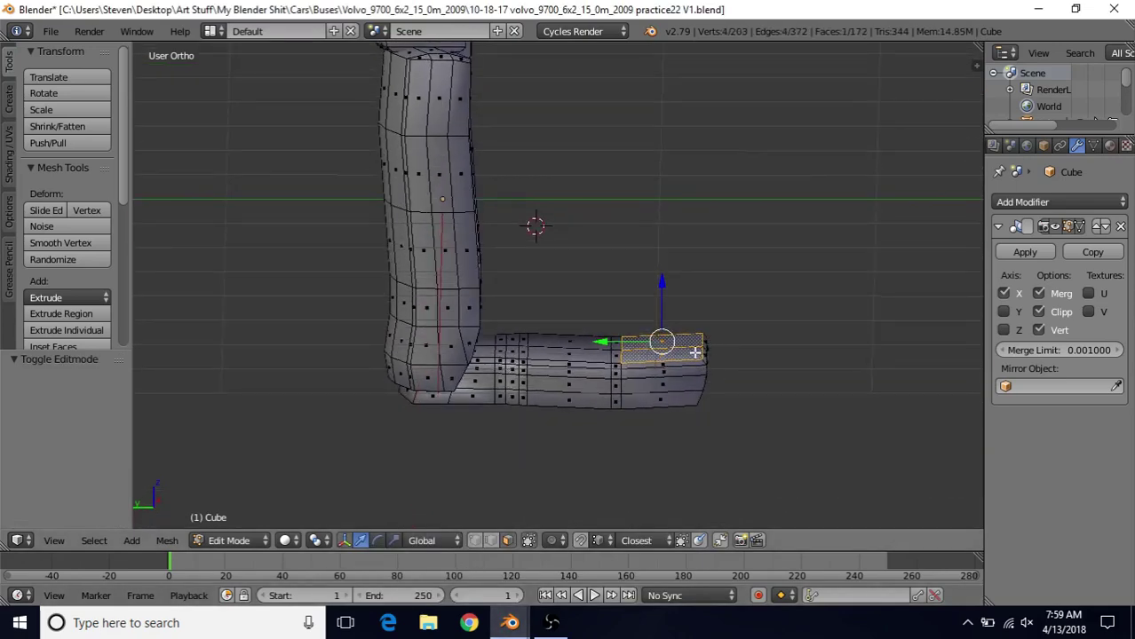
pyautogui.keyDown('shift'); pyautogui.moveTo(681, 400); pyautogui.dragTo(585, 391, button='middle'); pyautogui.keyUp('shift')
pyautogui.scroll(2, 586, 391)
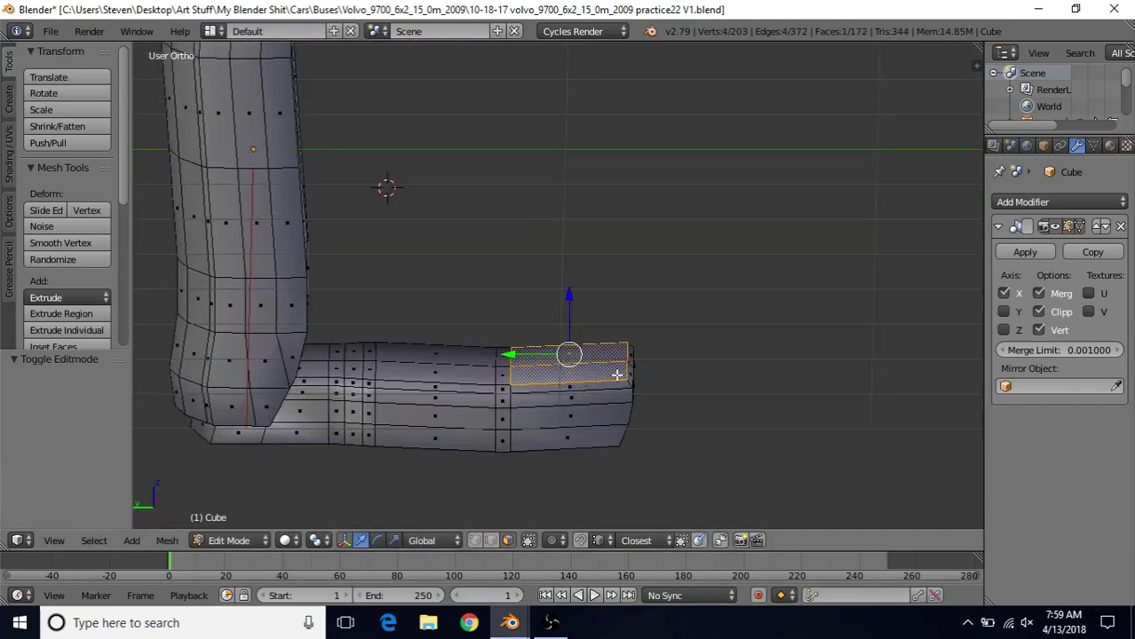
pyautogui.click(510, 622)
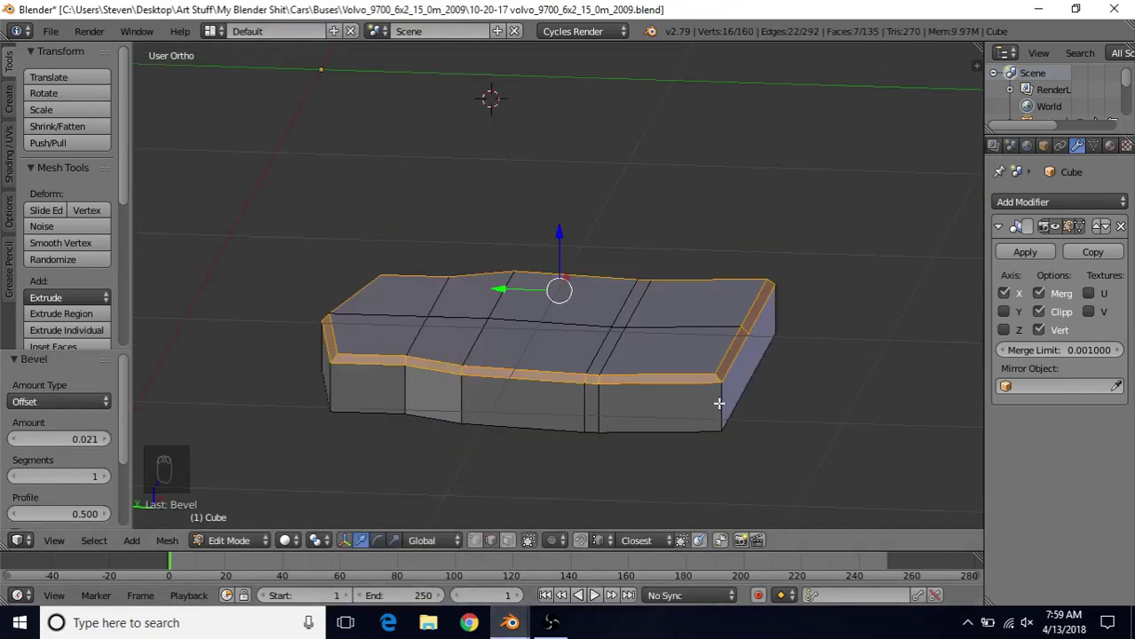
# Add two evenly spaced horizontal loop cuts around the cushion's side faces without sliding them
pyautogui.moveTo(720, 404); pyautogui.dragTo(702, 378, button='middle')
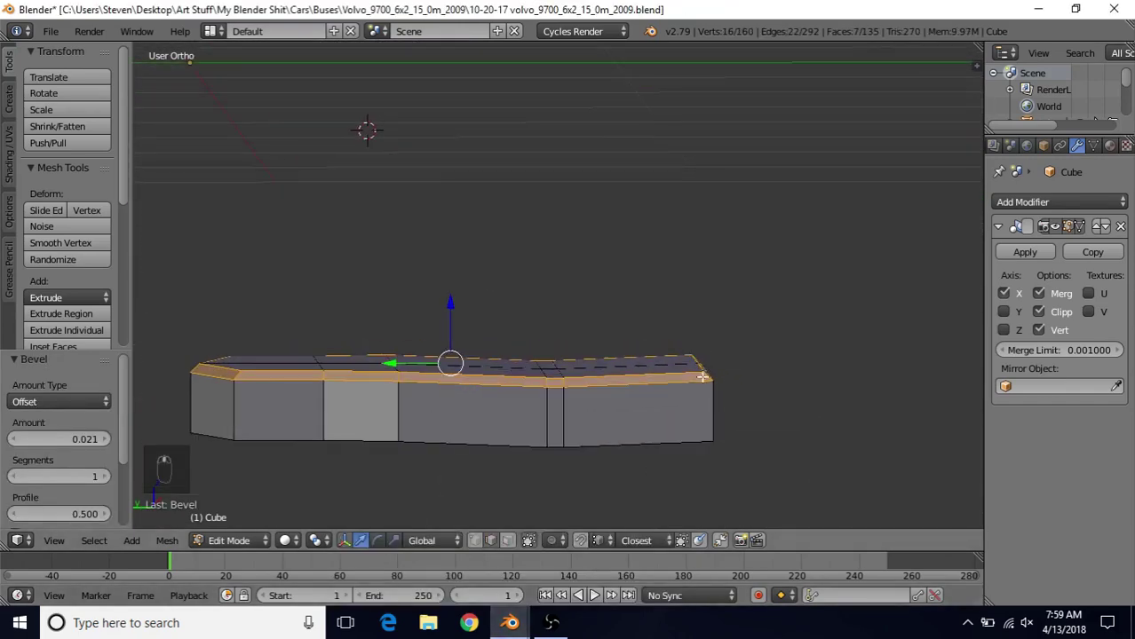
pyautogui.hotkey('ctrl', 'r')
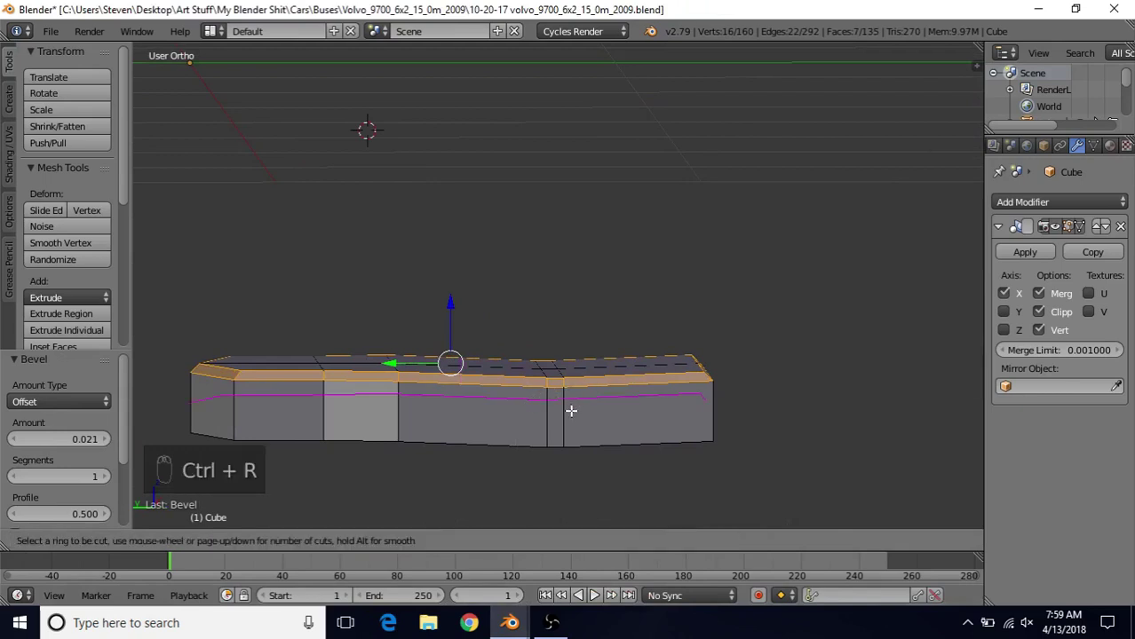
pyautogui.scroll(1, 571, 410)
pyautogui.click(571, 411)
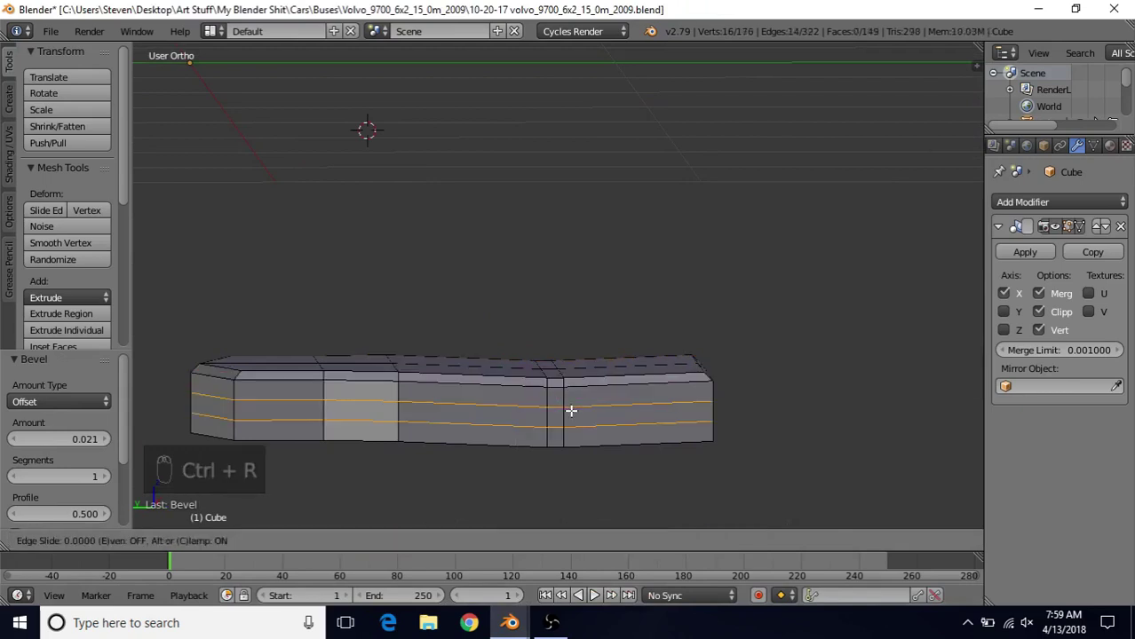
pyautogui.rightClick(571, 410)
# Shift the upper horizontal edge on the cushion's front face to start rounding the front profile
pyautogui.moveTo(574, 403)
pyautogui.mouseDown(button='middle')
pyautogui.moveTo(540, 376)
pyautogui.moveTo(565, 417)
pyautogui.mouseUp(button='middle')
pyautogui.rightClick(739, 400)
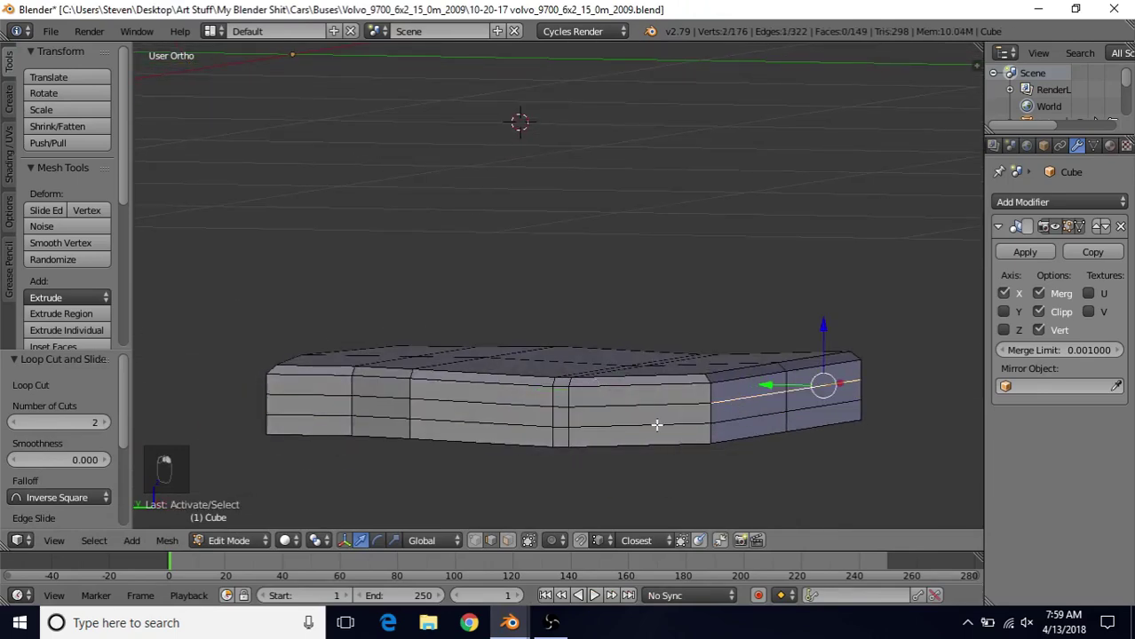
pyautogui.moveTo(656, 426)
pyautogui.mouseDown(button='middle')
pyautogui.moveTo(707, 425)
pyautogui.moveTo(656, 430)
pyautogui.mouseUp(button='middle')
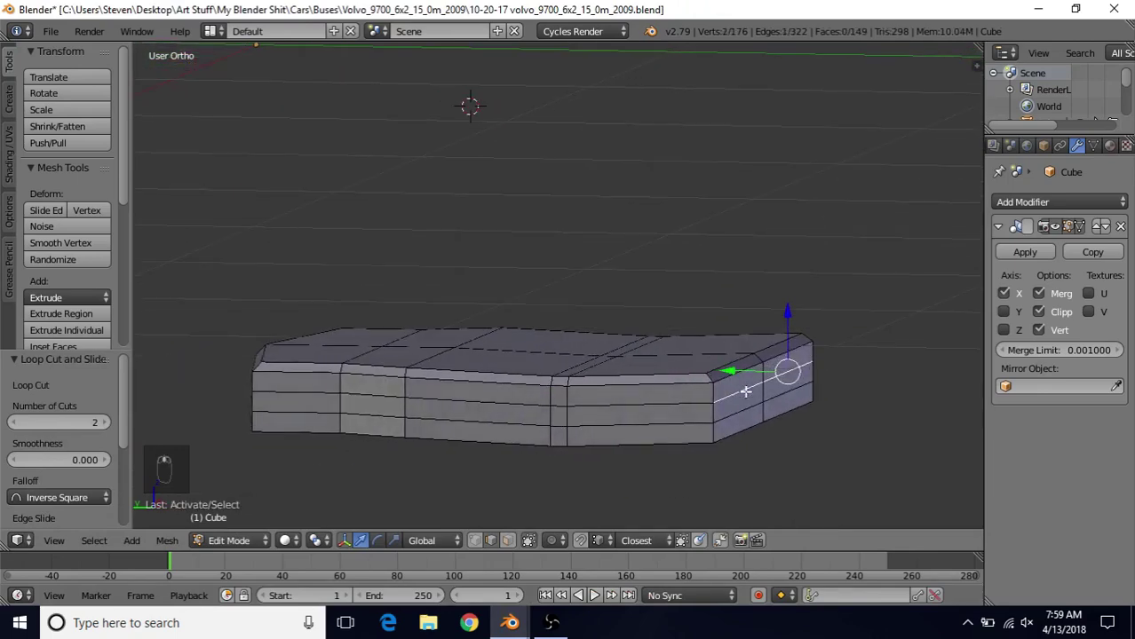
pyautogui.moveTo(734, 372); pyautogui.dragTo(729, 408)
pyautogui.hotkey('ctrl', 'z')
pyautogui.hotkey('ctrl', 'z')
pyautogui.moveTo(728, 409); pyautogui.dragTo(677, 444, button='middle')
pyautogui.moveTo(721, 398); pyautogui.dragTo(713, 428)
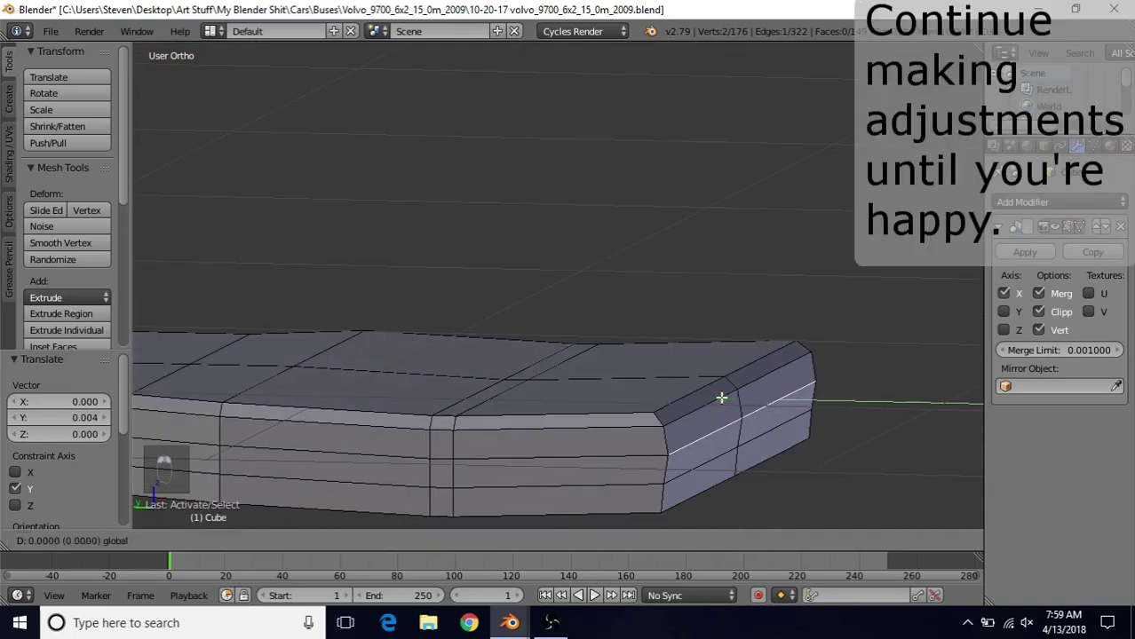
# Check the cushion in Object Mode, and move its two top front bevel edges by -0.003 along Y
pyautogui.rightClick(769, 430)
pyautogui.press('Tab')
pyautogui.moveTo(621, 391); pyautogui.dragTo(683, 371, button='middle')
pyautogui.press('Tab')
pyautogui.rightClick(669, 401)
pyautogui.keyDown('shift'); pyautogui.rightClick(655, 389); pyautogui.keyUp('shift')
pyautogui.moveTo(606, 386); pyautogui.dragTo(603, 386)
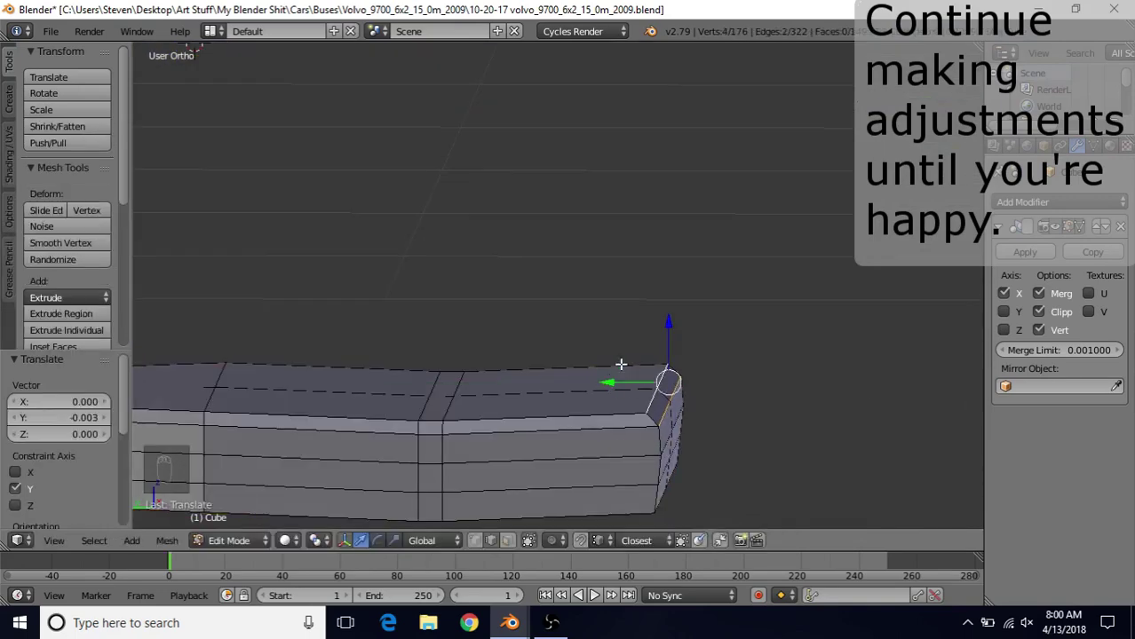
# Review the front profile in Object Mode, and nudge the top front bevel edges again along Y
pyautogui.moveTo(621, 362); pyautogui.dragTo(656, 357, button='middle')
pyautogui.rightClick(659, 362)
pyautogui.press('Tab')
pyautogui.scroll(-2, 642, 439)
pyautogui.moveTo(642, 439); pyautogui.dragTo(651, 400, button='middle')
pyautogui.scroll(2, 652, 395)
pyautogui.press('Tab')
pyautogui.rightClick(648, 388)
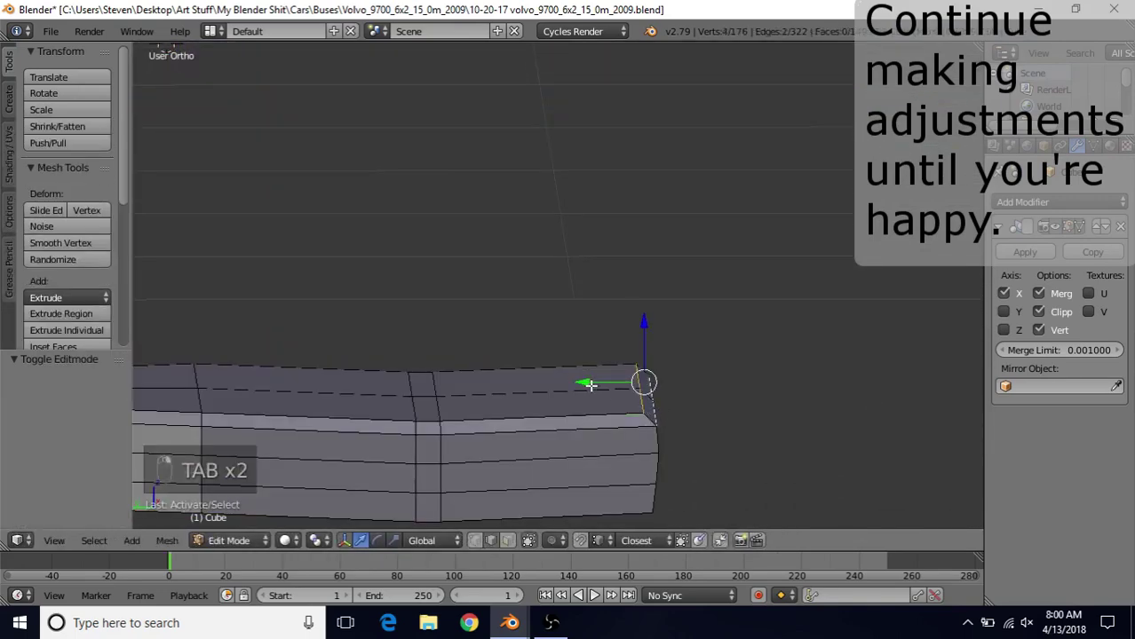
pyautogui.moveTo(588, 387); pyautogui.dragTo(587, 390)
# Fine-tune an edge on the cushion's front face slightly along Z, and return to Object Mode
pyautogui.moveTo(618, 434); pyautogui.dragTo(775, 416, button='middle')
pyautogui.rightClick(819, 416)
pyautogui.moveTo(826, 356); pyautogui.dragTo(826, 354)
pyautogui.press('Tab')
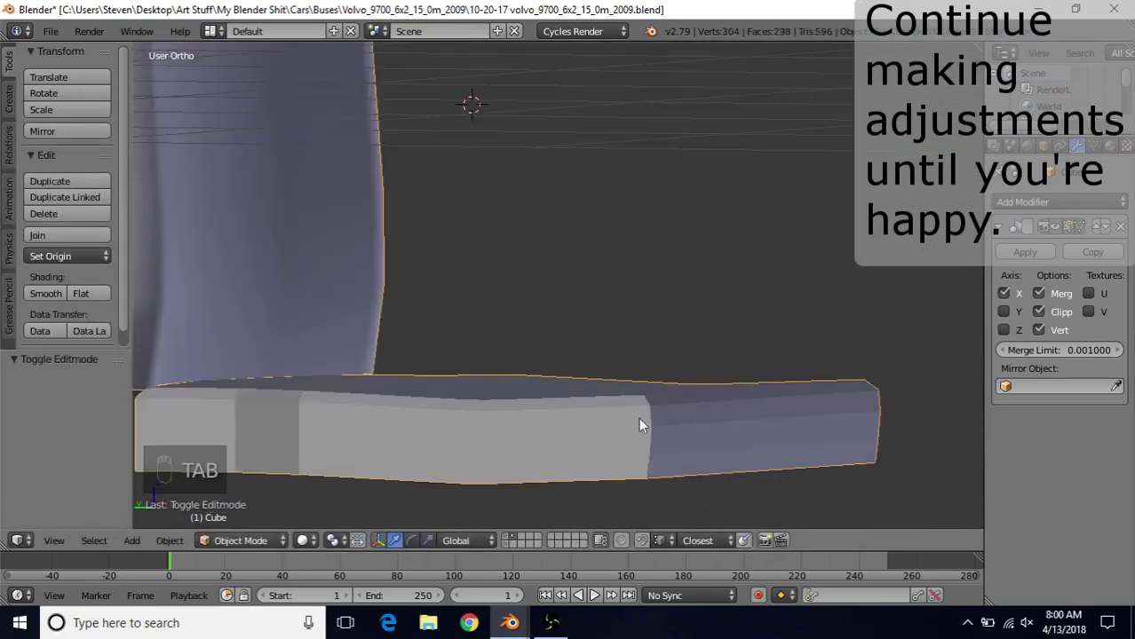
# Shift the lower horizontal edge on the cushion's front face slightly along Y, and check the cushion in Object Mode
pyautogui.scroll(-2, 639, 418)
pyautogui.scroll(2, 605, 370)
pyautogui.press('Tab')
pyautogui.rightClick(647, 451)
pyautogui.moveTo(647, 451); pyautogui.dragTo(718, 449, button='middle')
pyautogui.moveTo(555, 442); pyautogui.dragTo(675, 442)
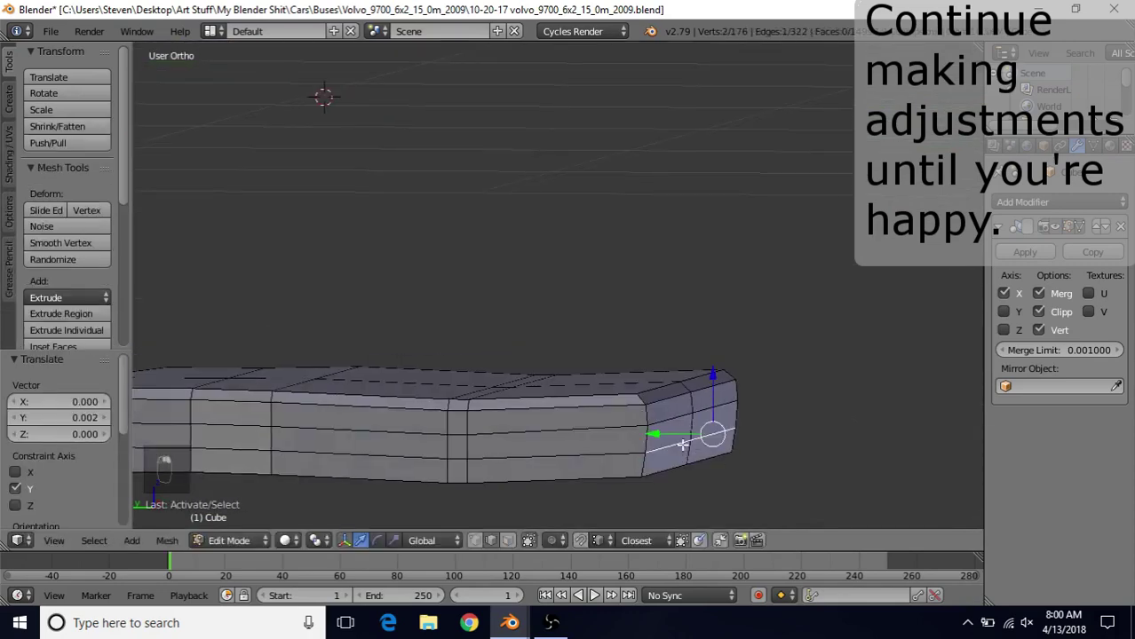
pyautogui.press('Tab')
pyautogui.scroll(-3, 628, 426)
pyautogui.moveTo(629, 426); pyautogui.dragTo(588, 424, button='middle')
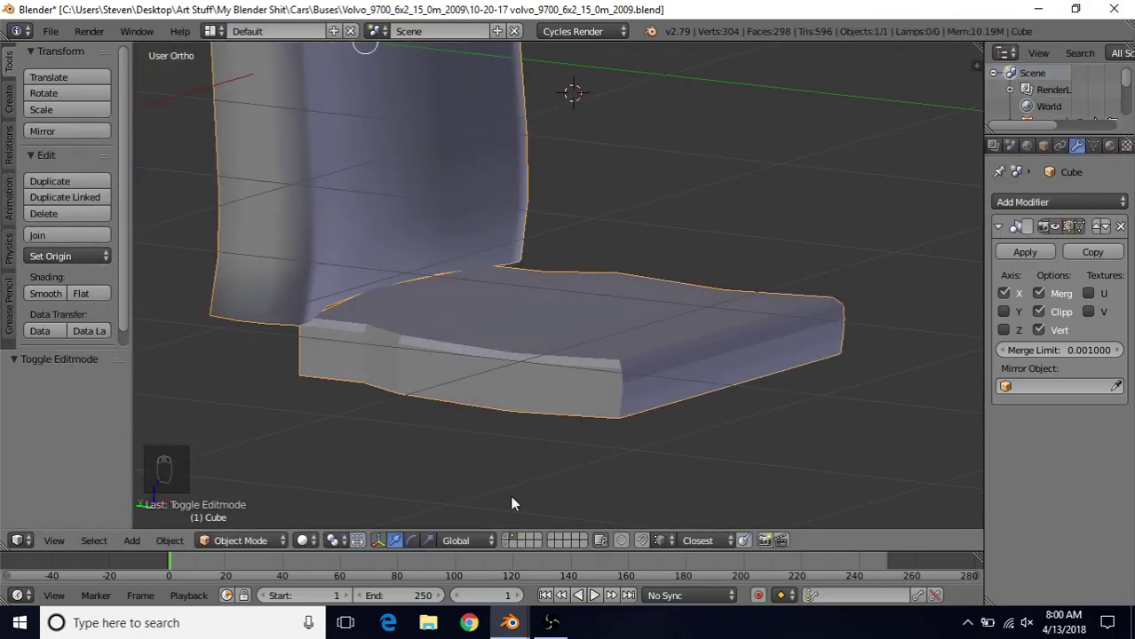
# Reveal the hidden backrest geometry in Edit Mode, and switch to face selection
pyautogui.moveTo(509, 622)
pyautogui.click(472, 585)
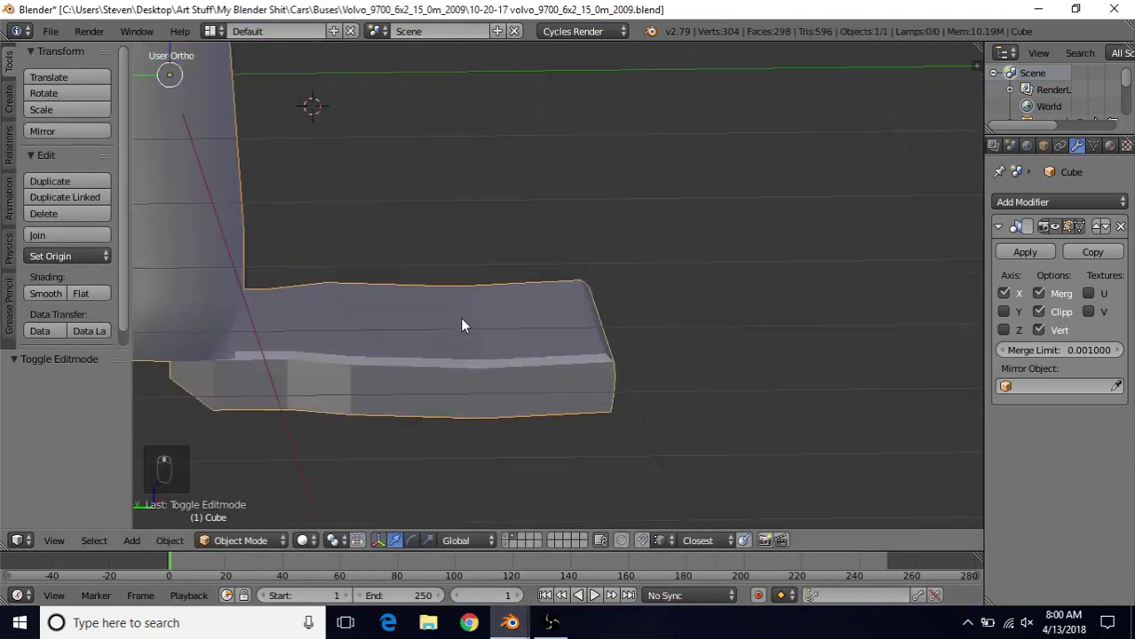
pyautogui.press('Tab')
pyautogui.keyDown('shift'); pyautogui.moveTo(322, 342); pyautogui.dragTo(516, 349, button='middle'); pyautogui.keyUp('shift')
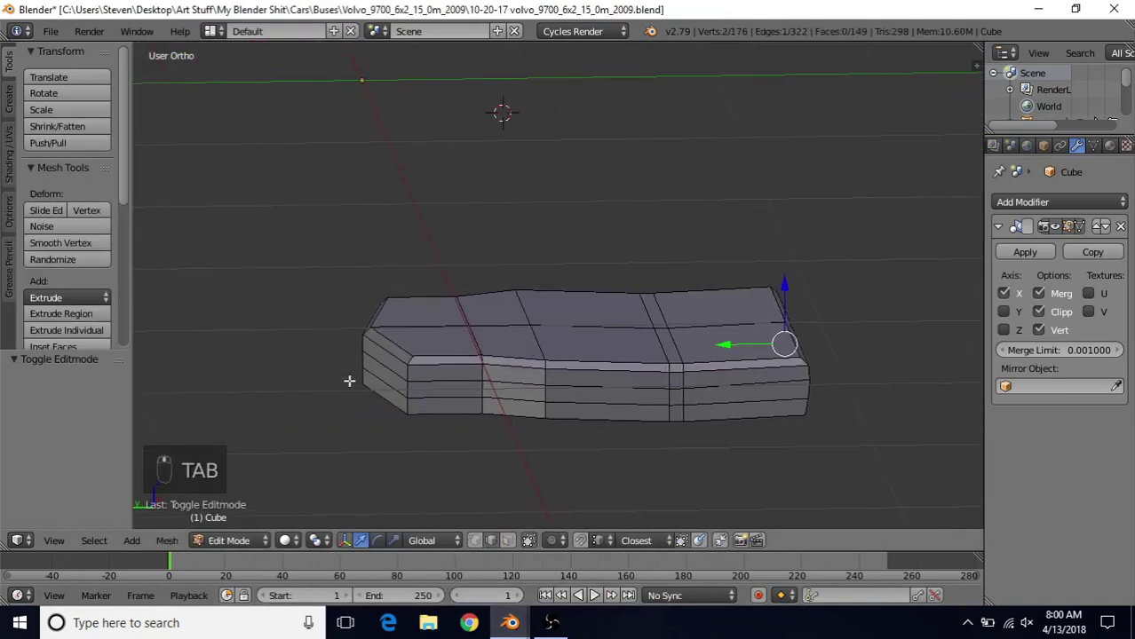
pyautogui.hotkey('alt', 'h')
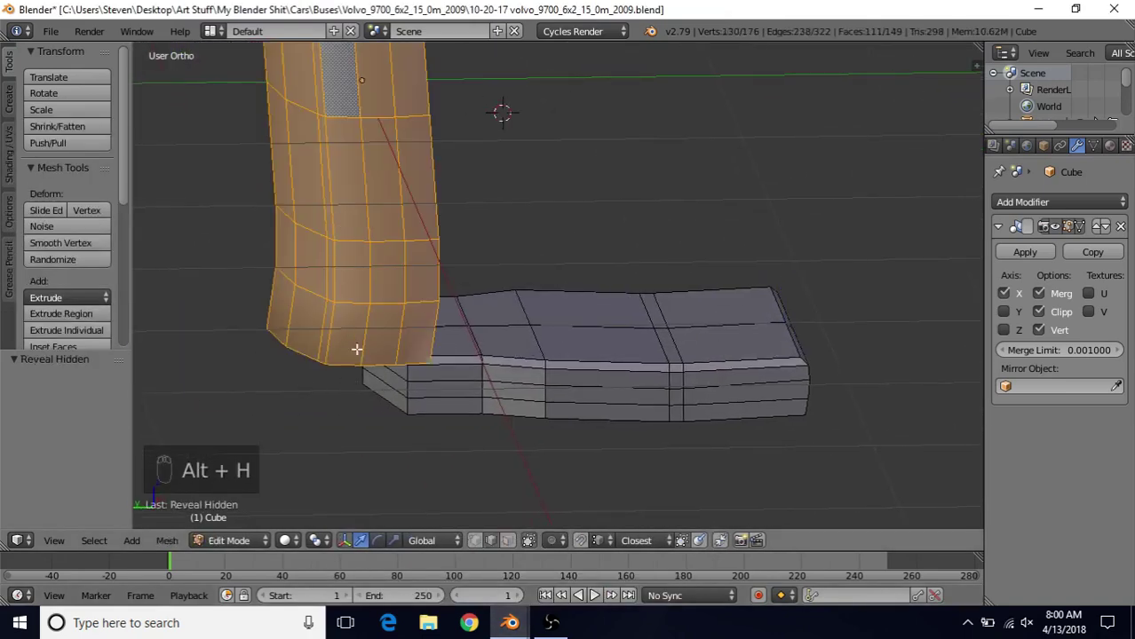
pyautogui.click(507, 539)
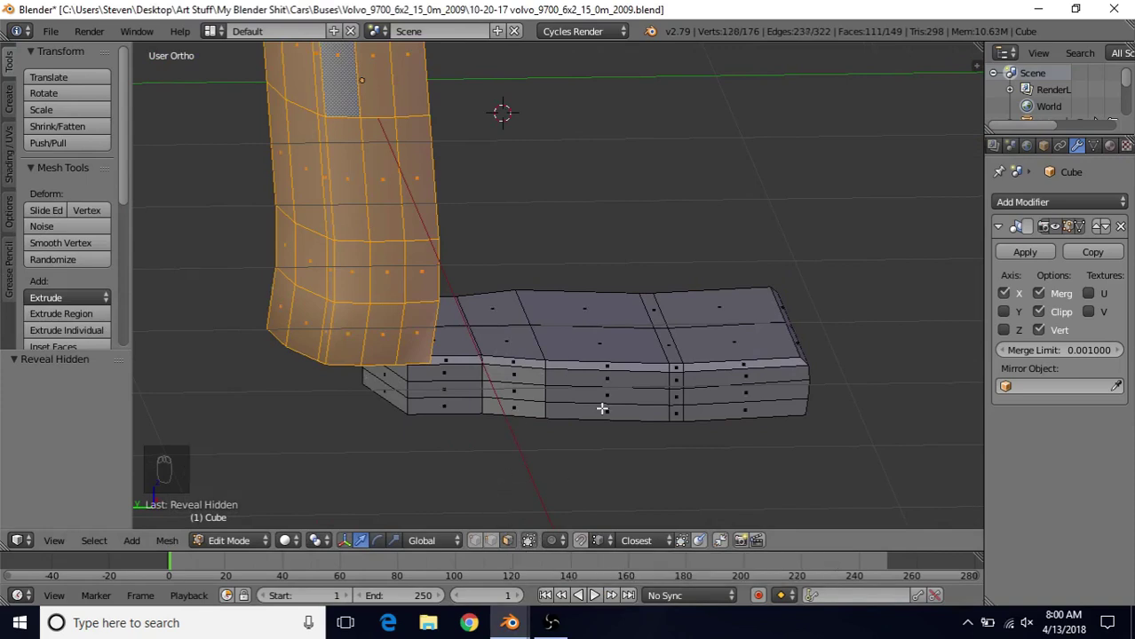
# Apply smooth shading to the whole seat in Object Mode
pyautogui.press('Tab')
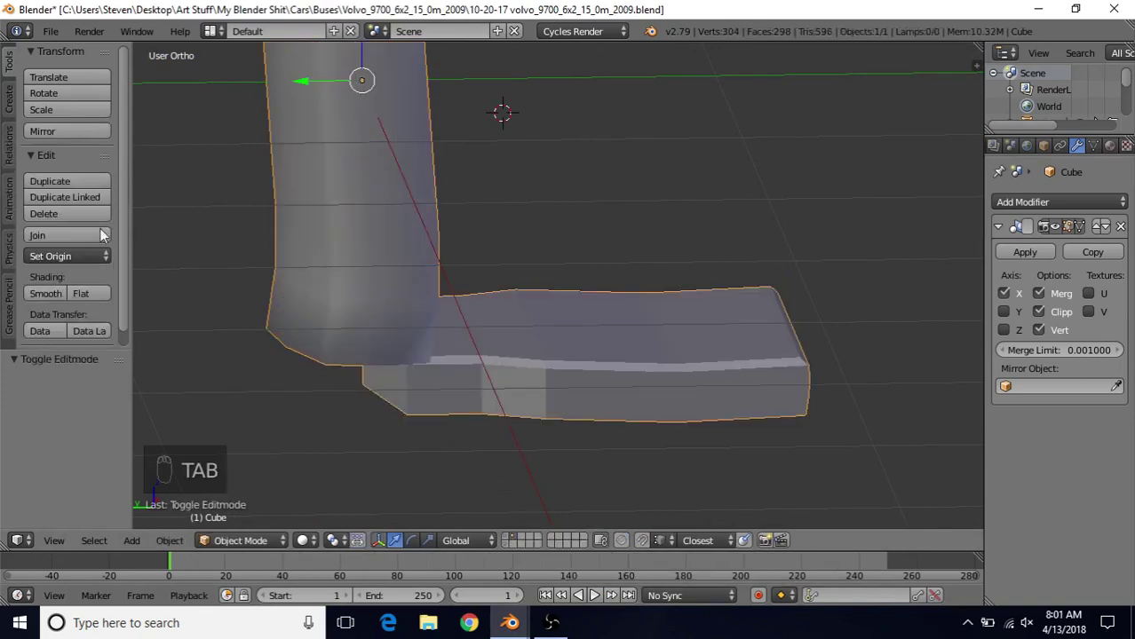
pyautogui.click(47, 294)
pyautogui.moveTo(793, 354)
pyautogui.mouseDown(button='middle')
pyautogui.moveTo(697, 367)
pyautogui.moveTo(661, 394)
pyautogui.moveTo(677, 337)
pyautogui.moveTo(626, 286)
pyautogui.moveTo(628, 329)
pyautogui.moveTo(773, 299)
pyautogui.moveTo(595, 324)
pyautogui.mouseUp(button='middle')
# Extrude the lowest face at the cushion's rear outer corner, and move it 0.174 along Y beneath the backrest
pyautogui.press('Tab')
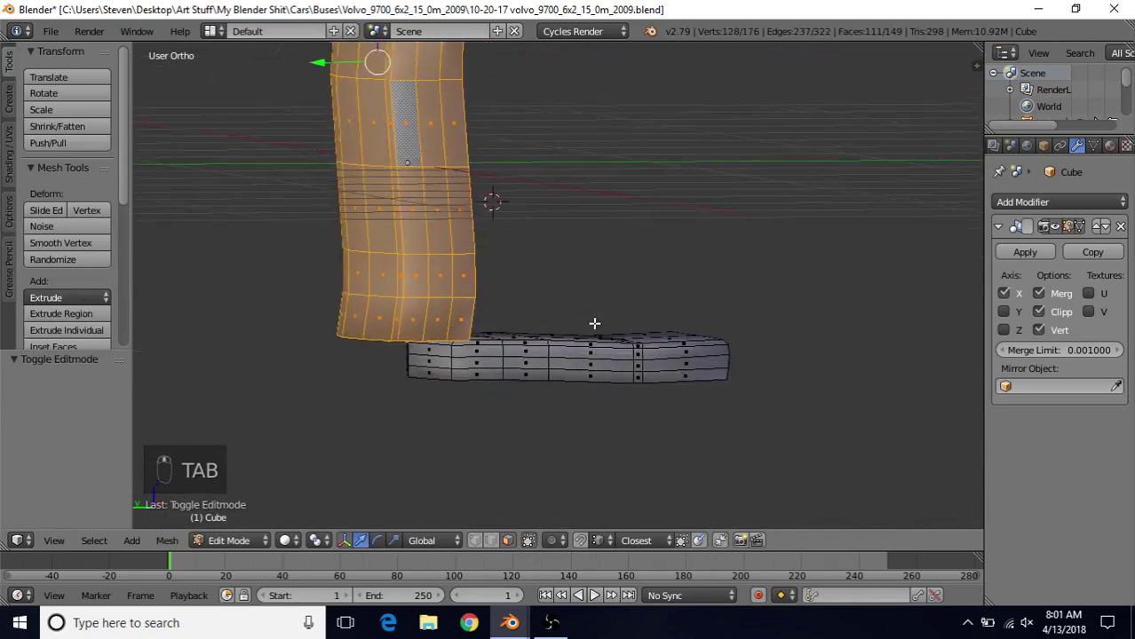
pyautogui.scroll(2, 596, 323)
pyautogui.rightClick(405, 386)
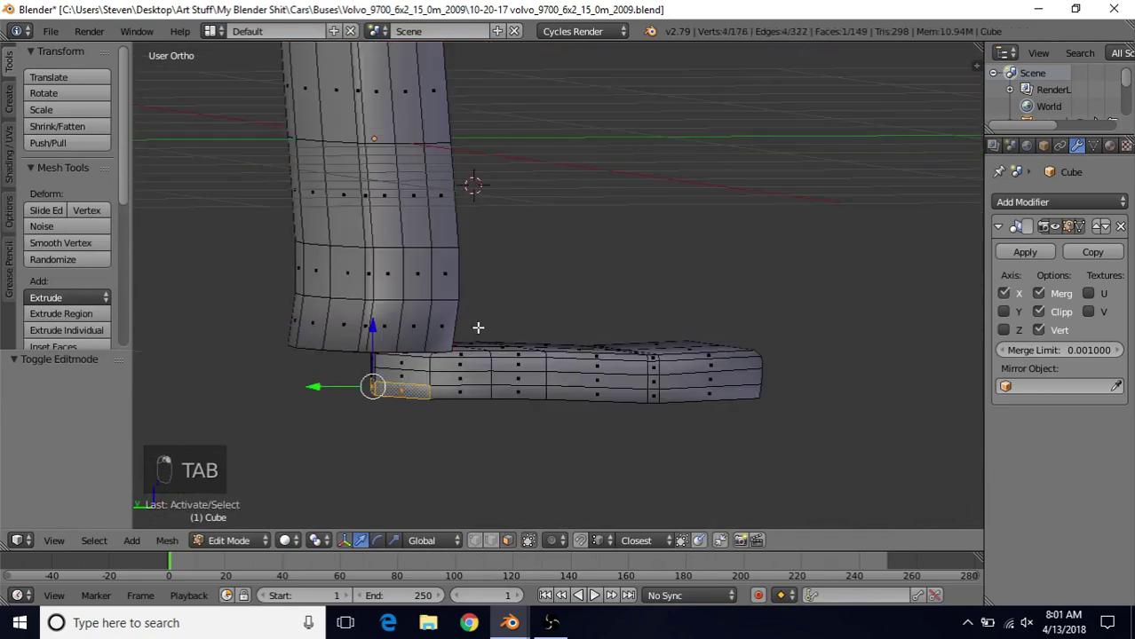
pyautogui.keyDown('shift'); pyautogui.moveTo(478, 328); pyautogui.dragTo(661, 271, button='middle'); pyautogui.keyUp('shift')
pyautogui.scroll(2, 645, 316)
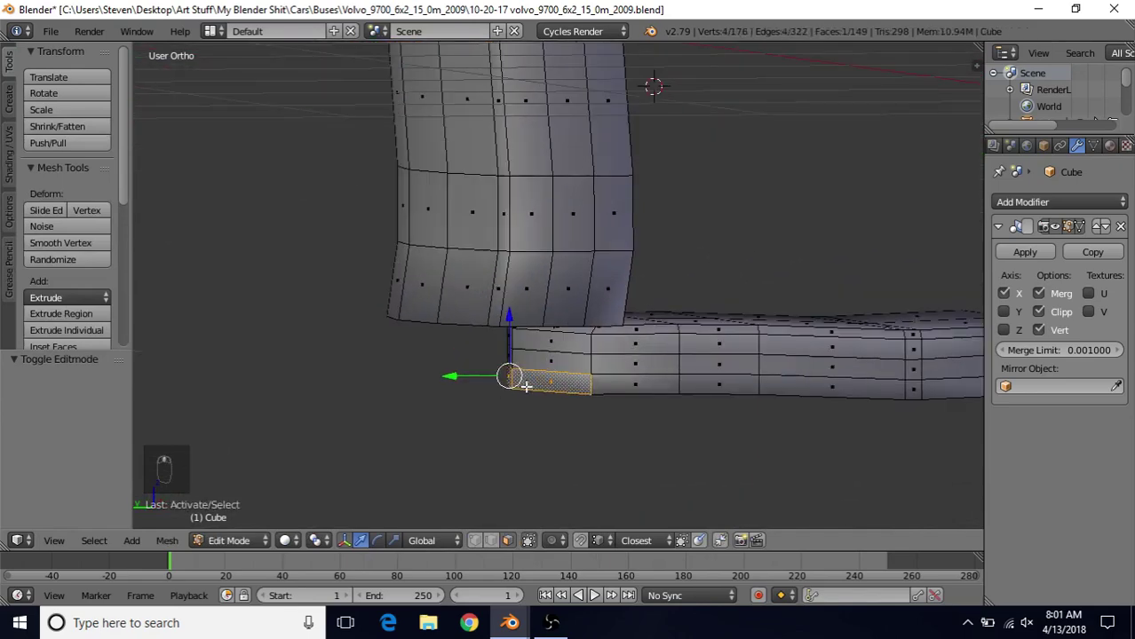
pyautogui.moveTo(526, 386); pyautogui.dragTo(541, 366, button='middle')
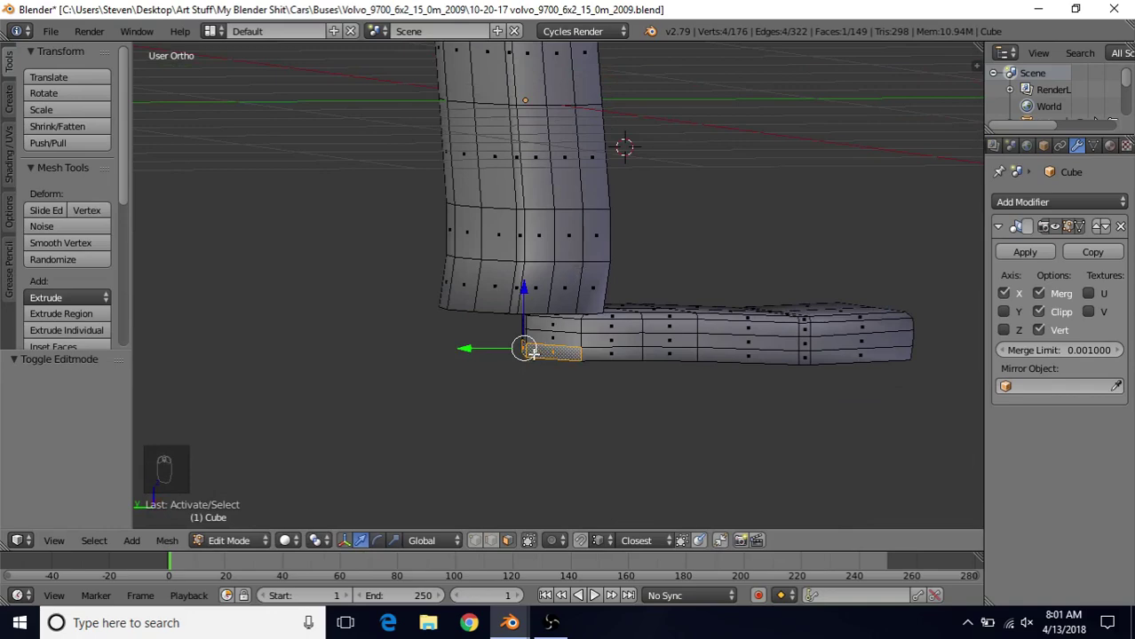
pyautogui.press('e')
pyautogui.rightClick(532, 309)
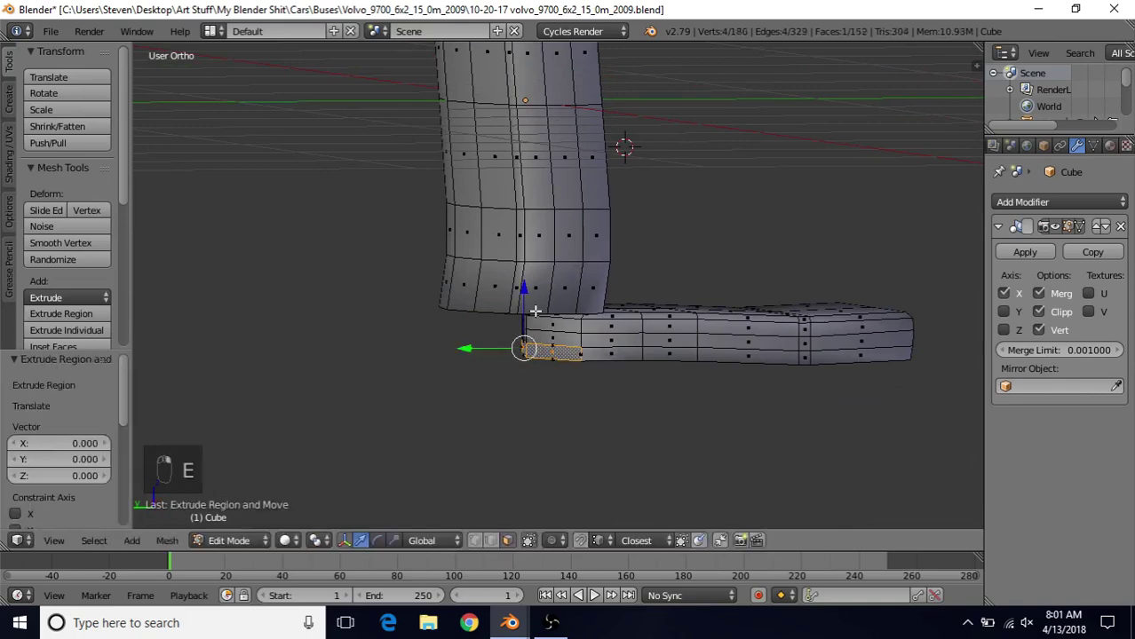
pyautogui.moveTo(532, 310); pyautogui.dragTo(515, 340, button='middle')
pyautogui.moveTo(514, 299); pyautogui.dragTo(454, 279)
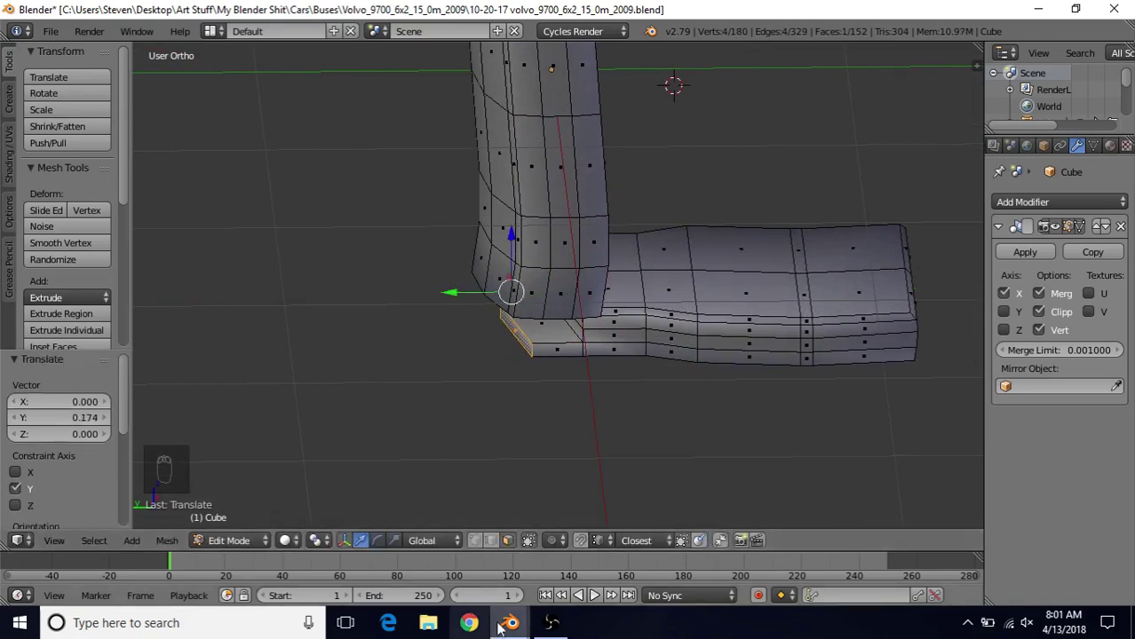
# Switch to the practice seat file, examine how the backrest's lower corner meets the cushion, and return to the working file
pyautogui.moveTo(510, 623)
pyautogui.click(418, 563)
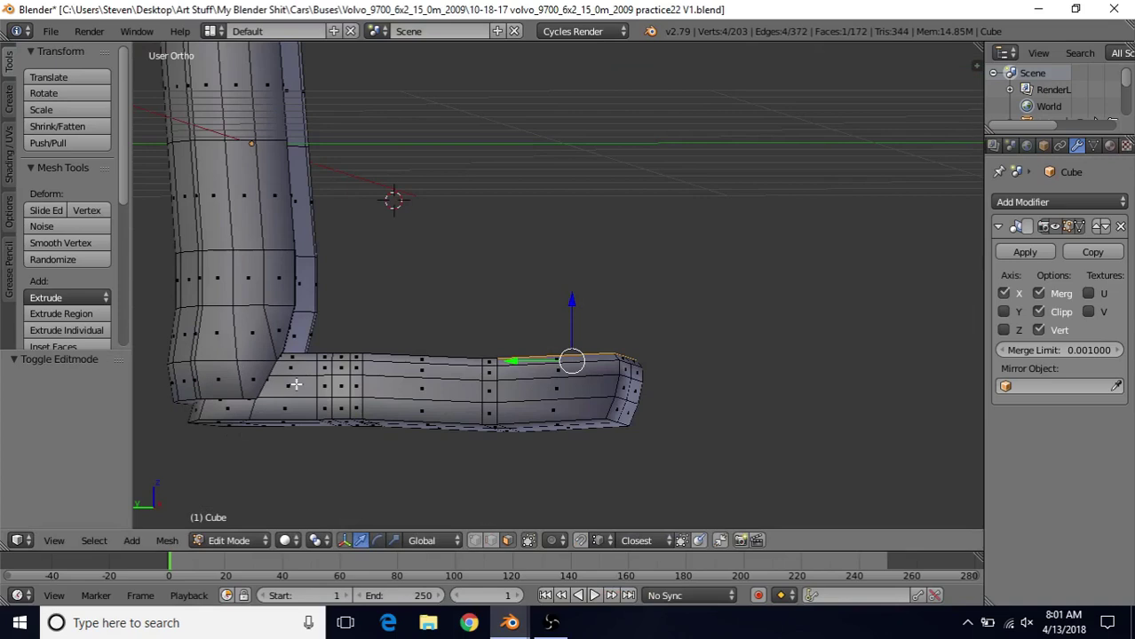
pyautogui.keyDown('shift'); pyautogui.moveTo(370, 376); pyautogui.dragTo(450, 377, button='middle'); pyautogui.keyUp('shift')
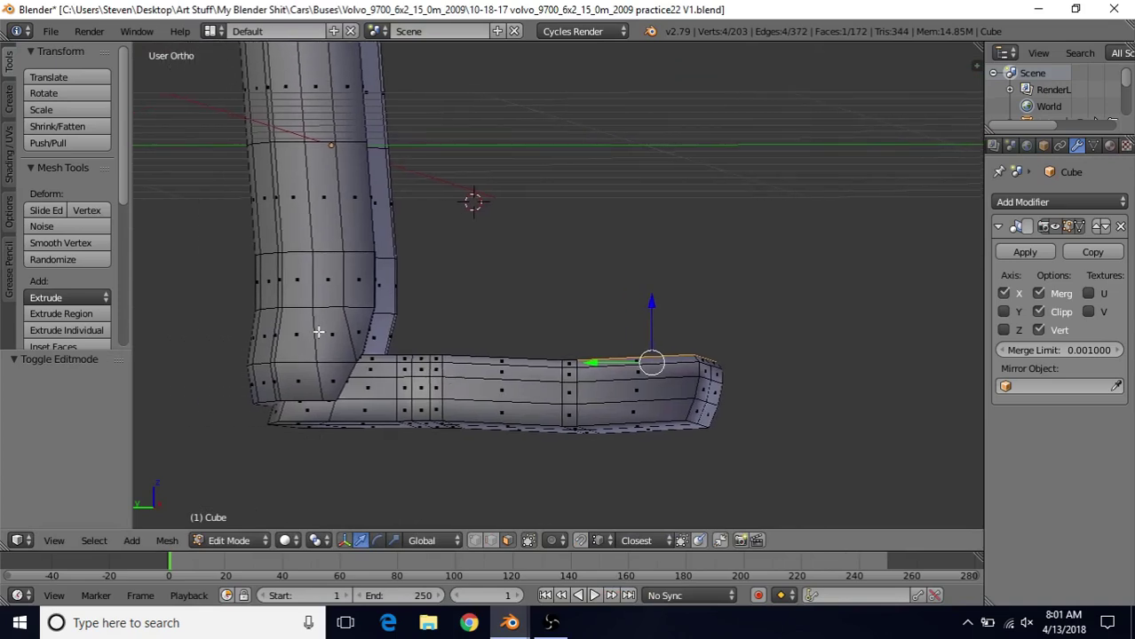
pyautogui.moveTo(509, 623)
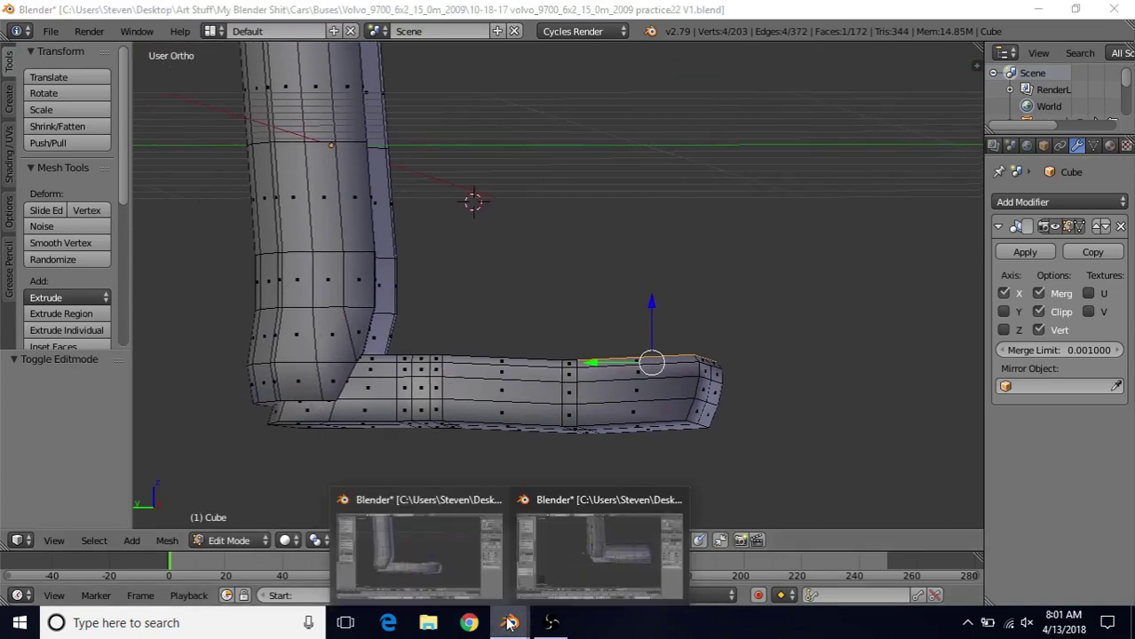
pyautogui.click(569, 560)
# Select the two strips of faces along the rear part of the backrest's underside
pyautogui.moveTo(577, 360); pyautogui.dragTo(553, 275, button='middle')
pyautogui.rightClick(531, 332)
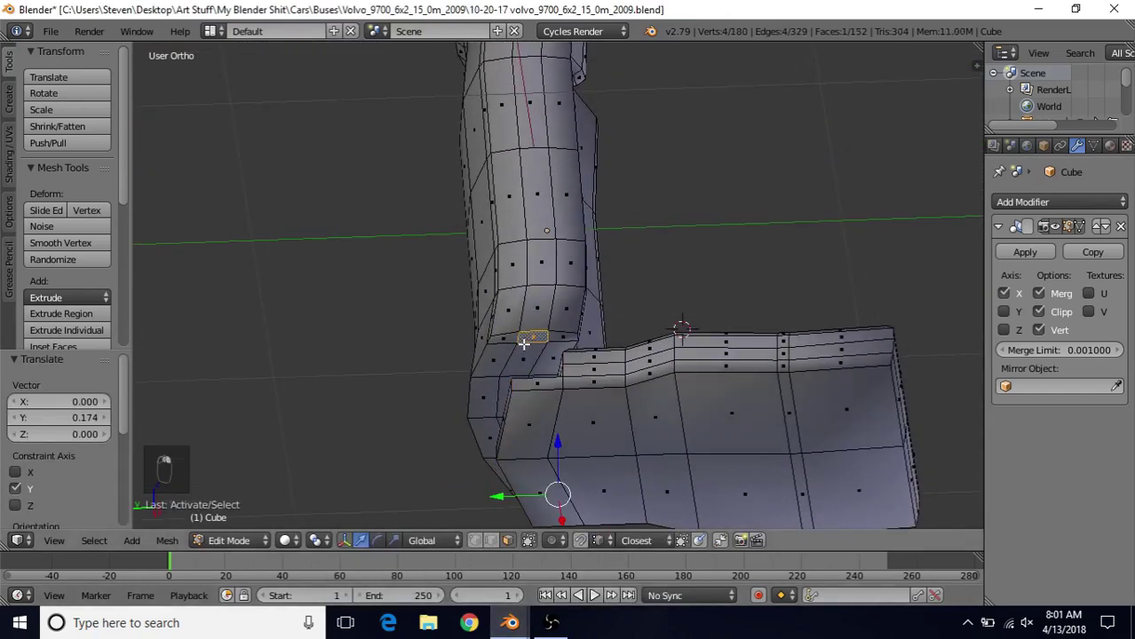
pyautogui.moveTo(529, 335); pyautogui.dragTo(545, 338, button='middle')
pyautogui.keyDown('ctrl'); pyautogui.rightClick(491, 391); pyautogui.keyUp('ctrl')
pyautogui.keyDown('ctrl'); pyautogui.rightClick(458, 397); pyautogui.keyUp('ctrl')
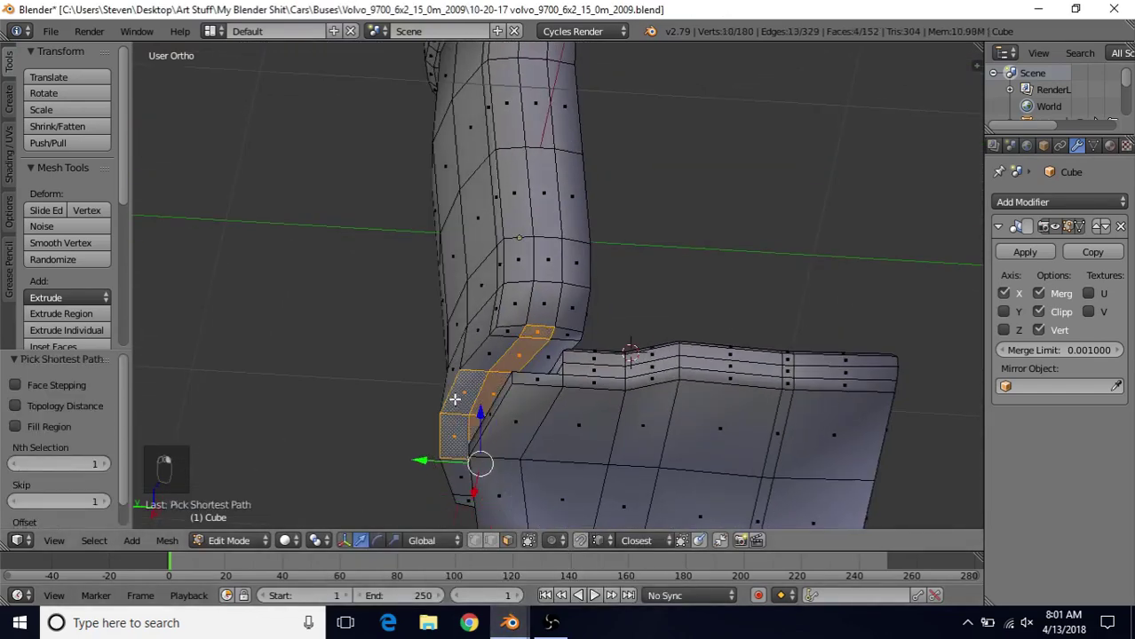
pyautogui.keyDown('ctrl'); pyautogui.rightClick(509, 334); pyautogui.keyUp('ctrl')
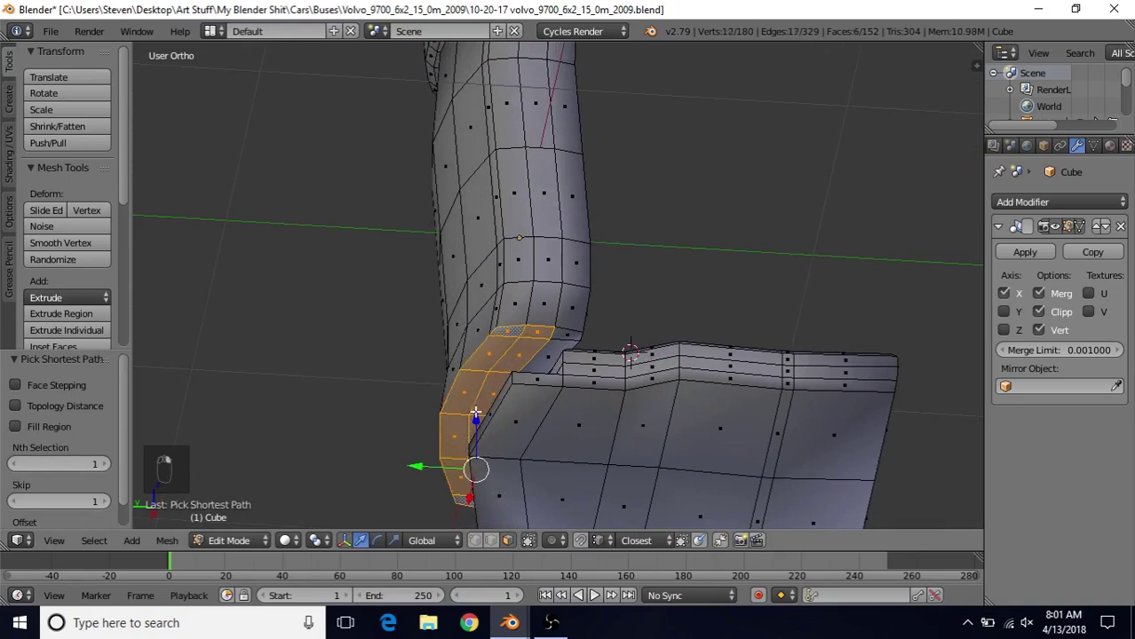
# Try moving the selected backrest underside faces -0.127 along Z, check them in Object Mode, and undo the move
pyautogui.moveTo(475, 414); pyautogui.dragTo(498, 452)
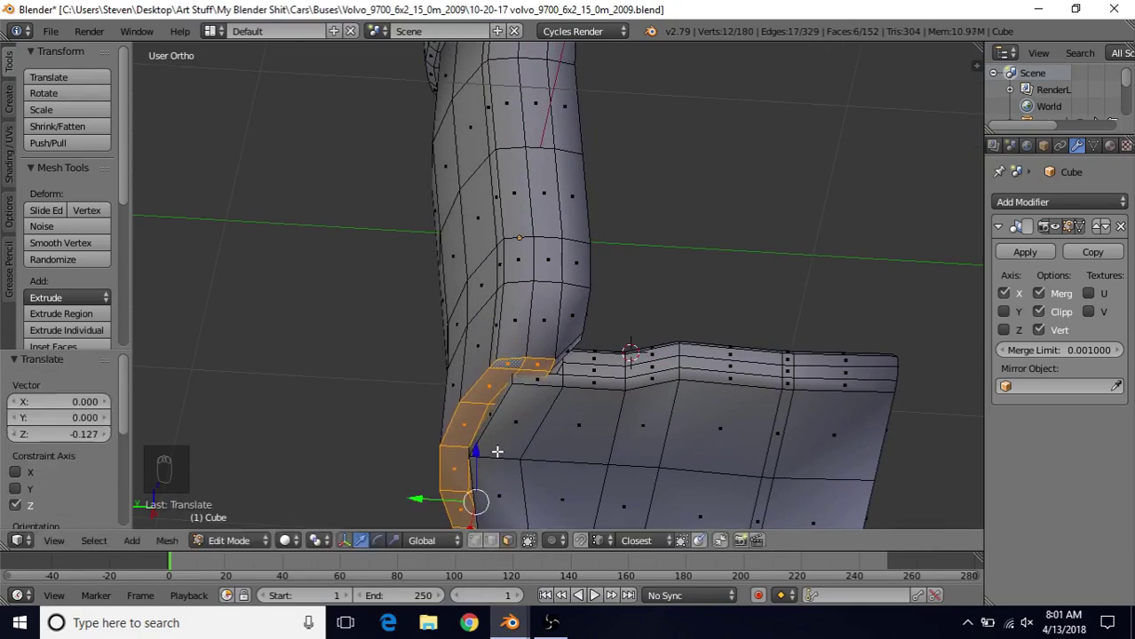
pyautogui.moveTo(498, 452); pyautogui.dragTo(577, 316, button='middle')
pyautogui.press('Tab')
pyautogui.scroll(4, 554, 376)
pyautogui.press('Tab')
pyautogui.hotkey('ctrl', 'z')
pyautogui.hotkey('ctrl', 'z')
pyautogui.hotkey('ctrl', 'z')
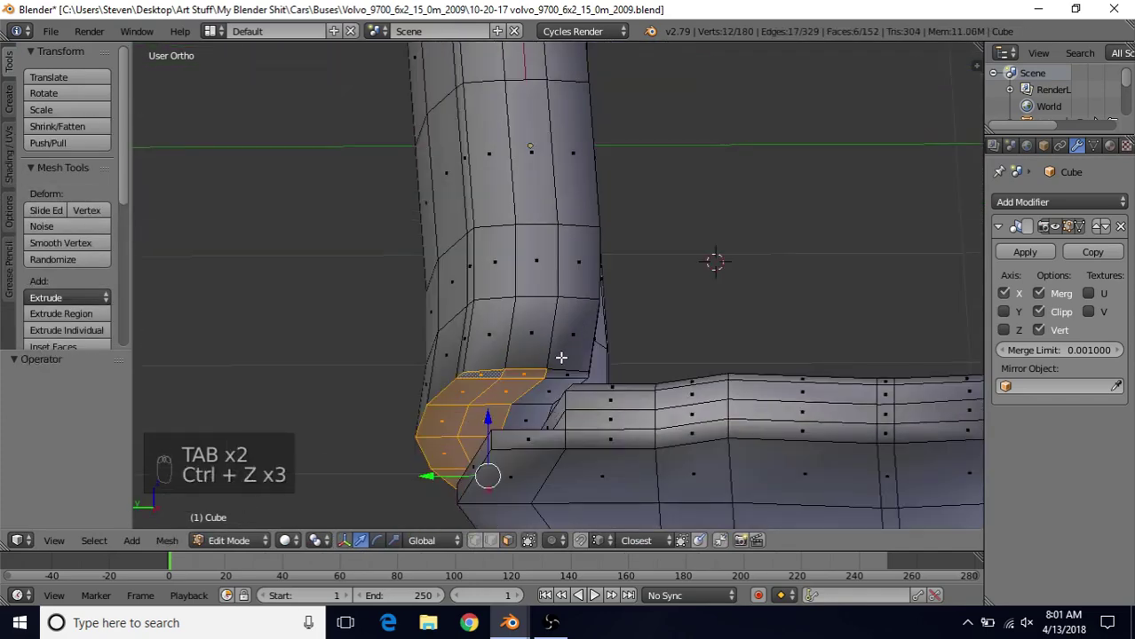
# Extrude the selected backrest underside faces, and move the new faces -0.139 along Z
pyautogui.press('e')
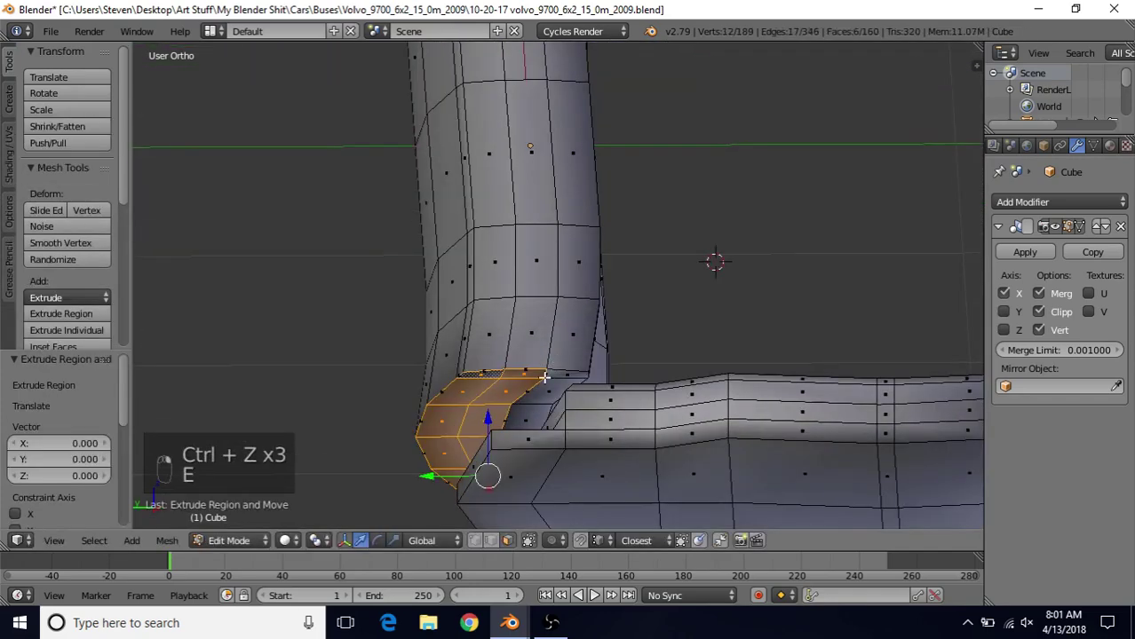
pyautogui.press('e')
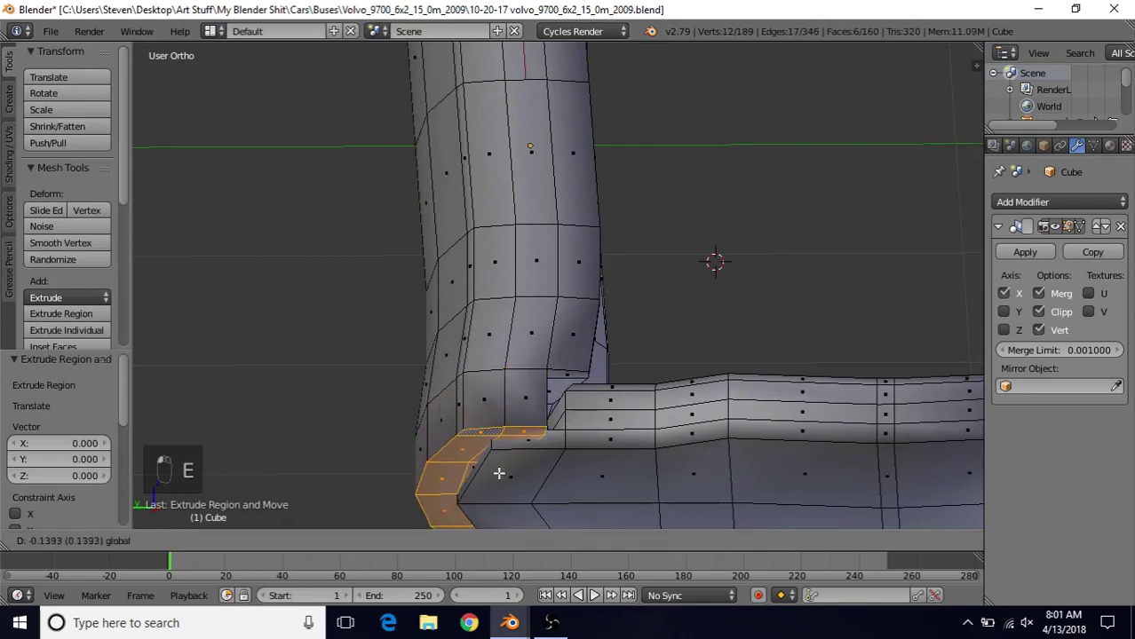
pyautogui.click(499, 473)
pyautogui.moveTo(499, 473); pyautogui.dragTo(511, 555, button='middle')
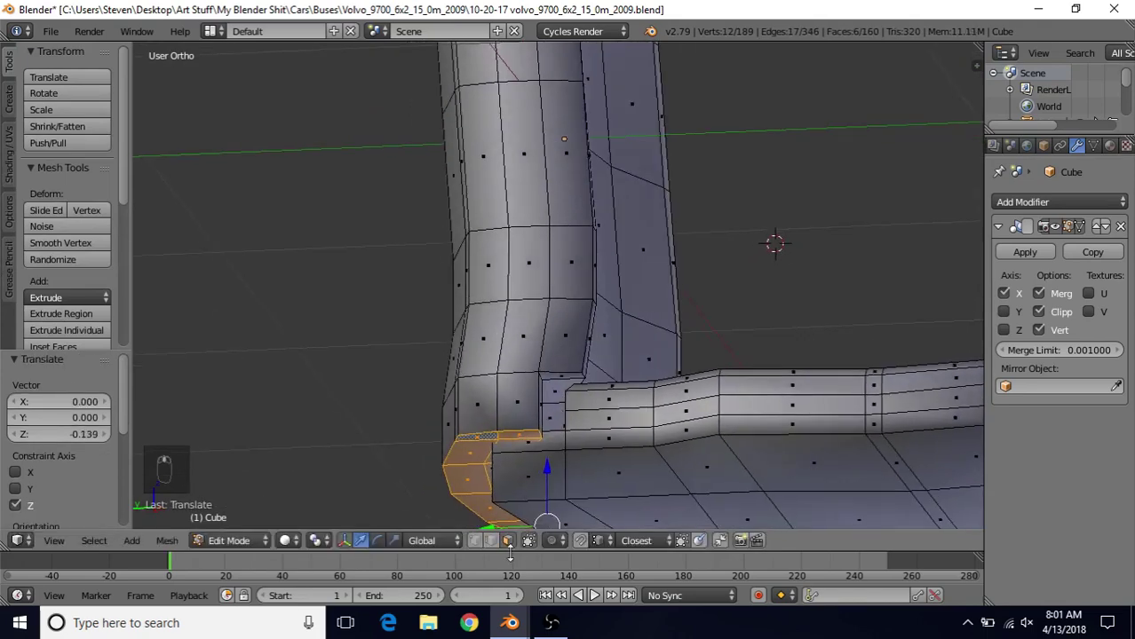
# Move the inner edge loop at the top of the backrest's downward extension -0.055 along Z and -0.070 along Y
pyautogui.moveTo(539, 431); pyautogui.dragTo(595, 366, button='middle')
pyautogui.keyDown('alt'); pyautogui.rightClick(536, 379); pyautogui.keyUp('alt')
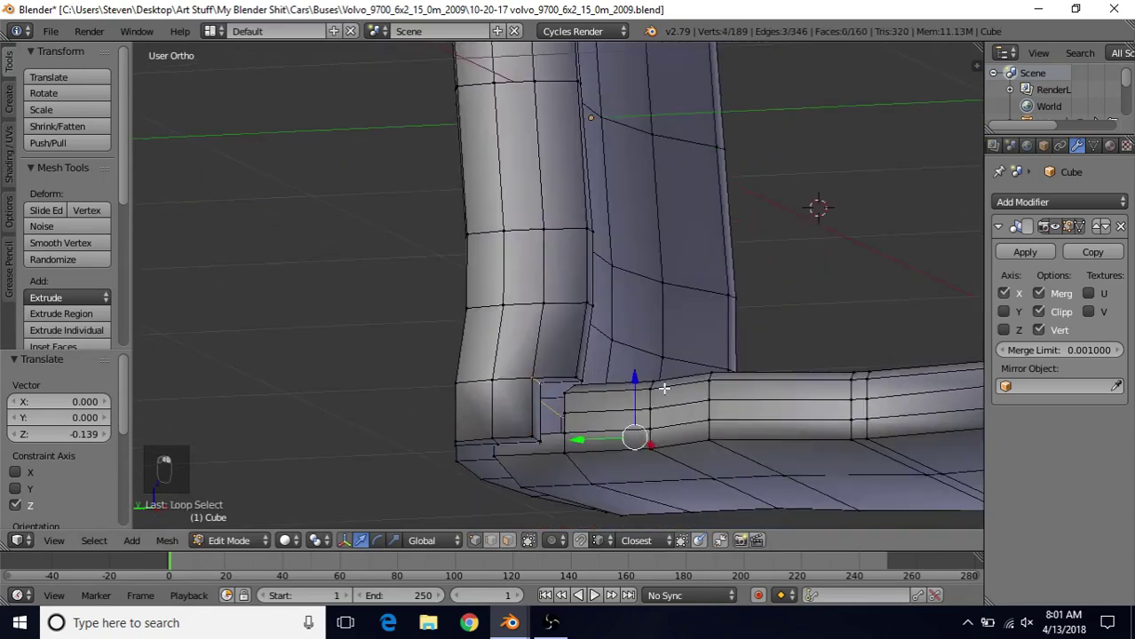
pyautogui.press('g')
pyautogui.press('z')
pyautogui.click(641, 405)
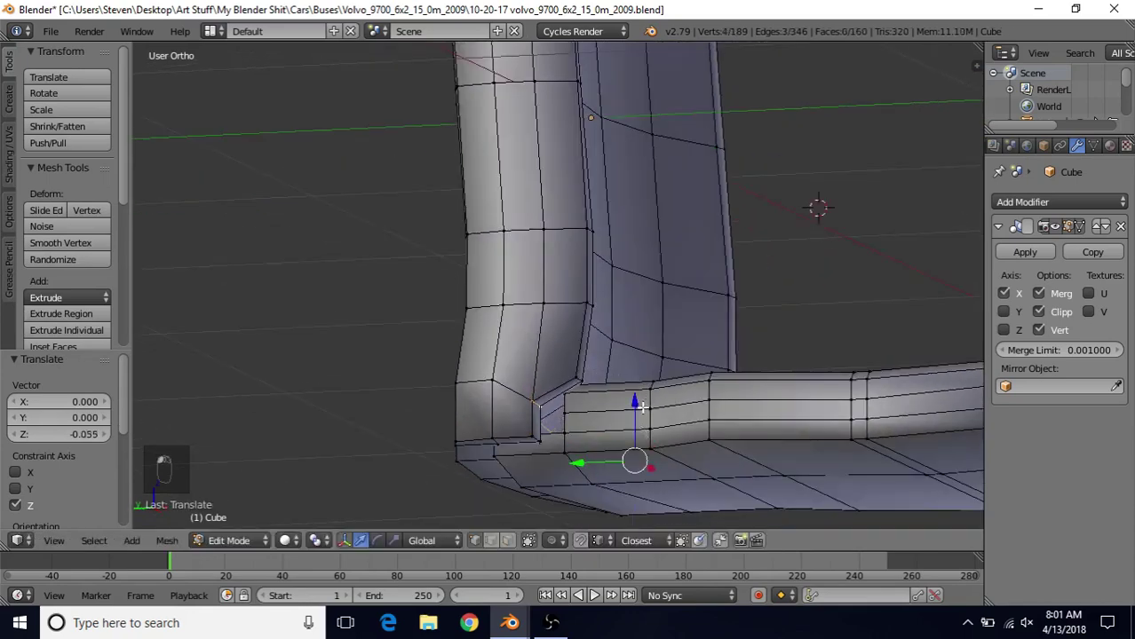
pyautogui.moveTo(580, 461); pyautogui.dragTo(617, 472)
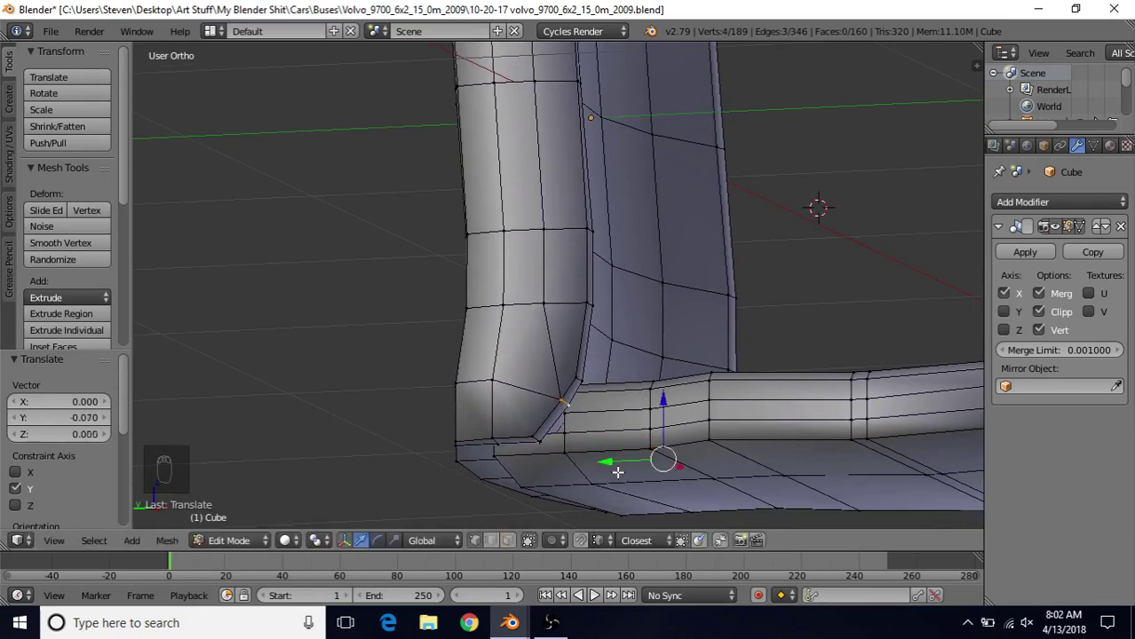
# Move the extension's lower front edge loop -0.042 along Y, nudge the corner loop above it, and check the shape in Object Mode
pyautogui.keyDown('alt'); pyautogui.rightClick(539, 438); pyautogui.keyUp('alt')
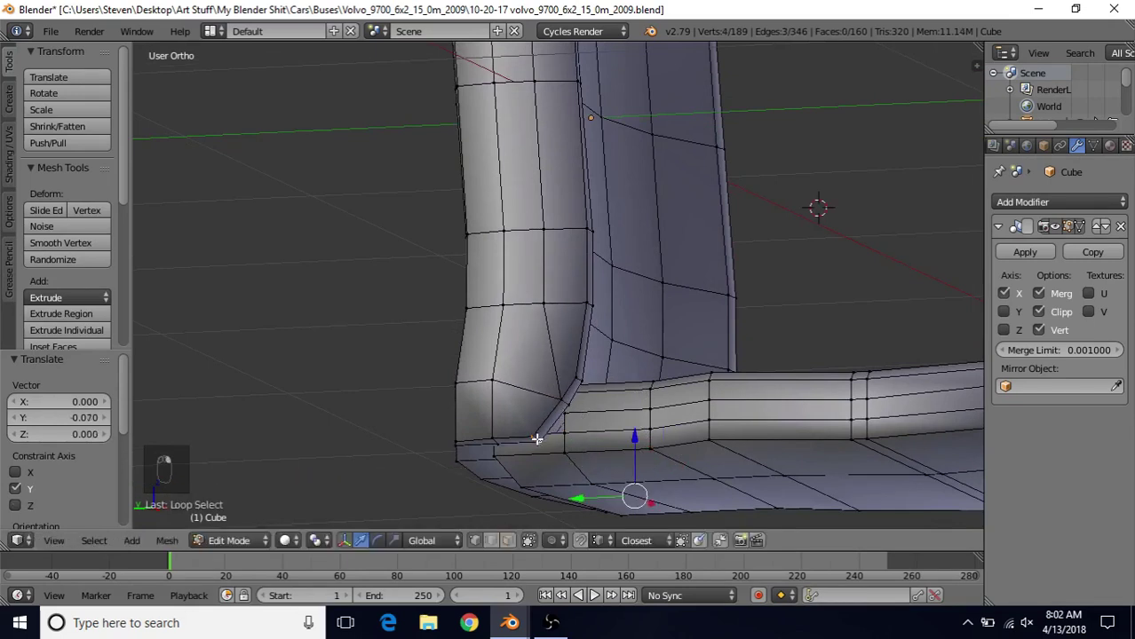
pyautogui.moveTo(575, 494); pyautogui.dragTo(595, 503)
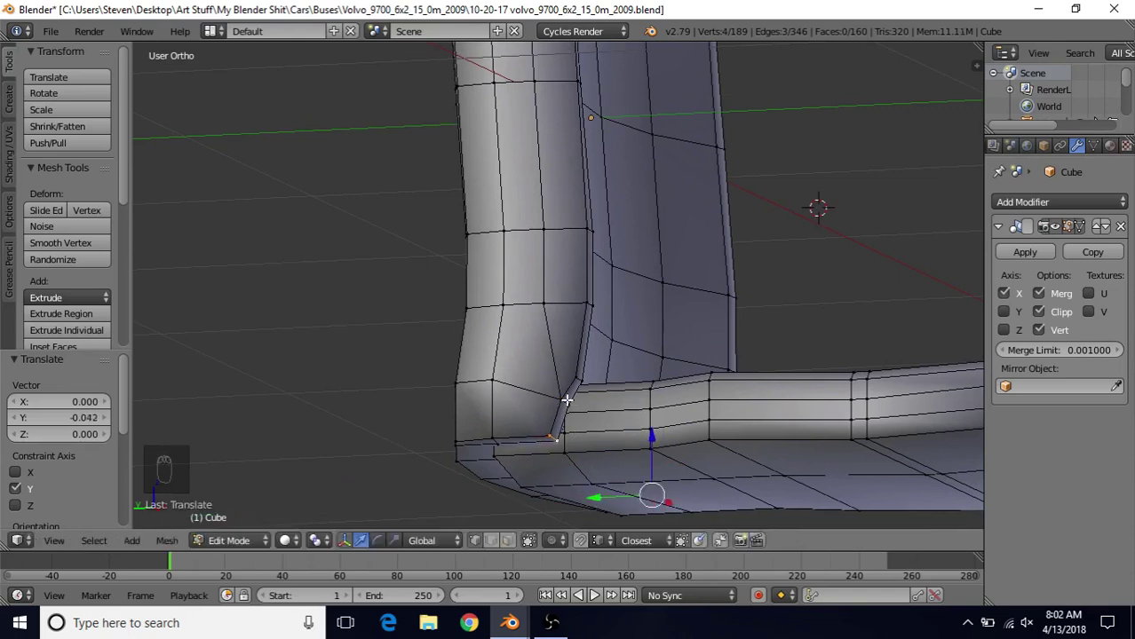
pyautogui.keyDown('alt'); pyautogui.rightClick(603, 436); pyautogui.keyUp('alt')
pyautogui.moveTo(611, 464); pyautogui.dragTo(615, 434)
pyautogui.press('Tab')
pyautogui.moveTo(614, 434); pyautogui.dragTo(553, 335, button='middle')
pyautogui.scroll(2, 553, 335)
pyautogui.press('Tab')
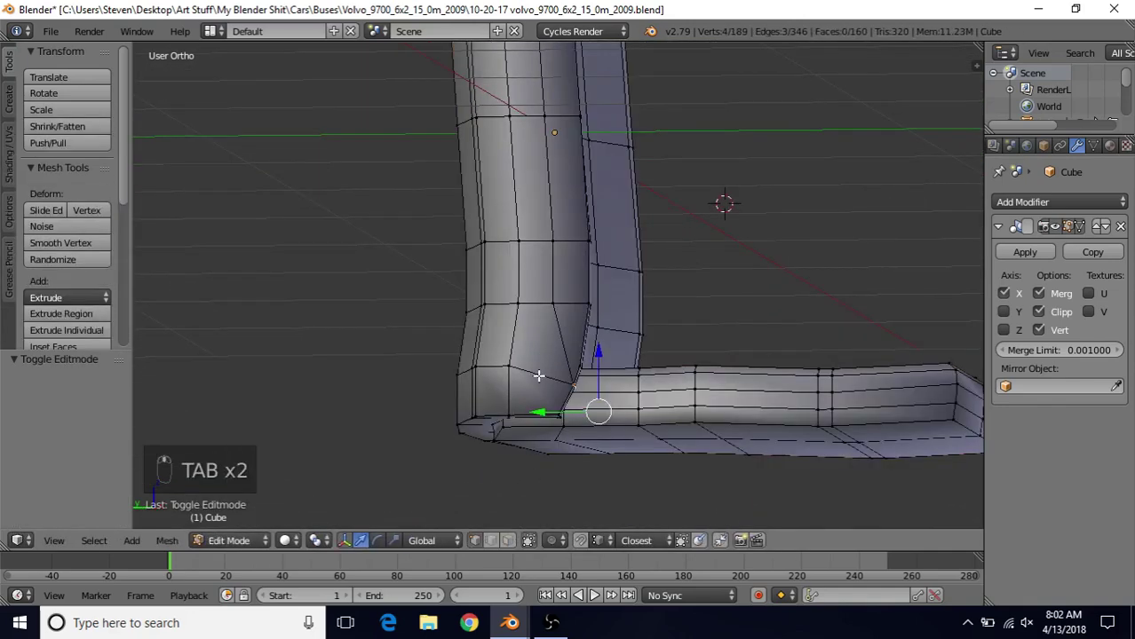
# Select all faces along the cushion's underside with Circle Select, and lower them slightly along Z
pyautogui.moveTo(538, 377); pyautogui.dragTo(548, 267, button='middle')
pyautogui.scroll(2, 538, 361)
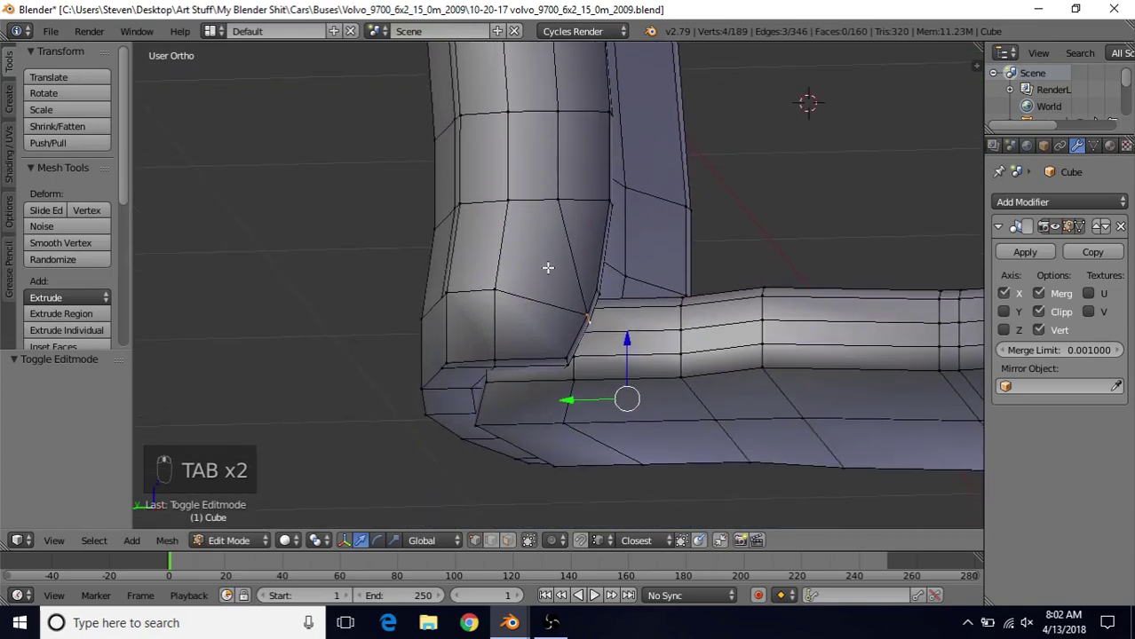
pyautogui.scroll(-3, 573, 355)
pyautogui.click(507, 540)
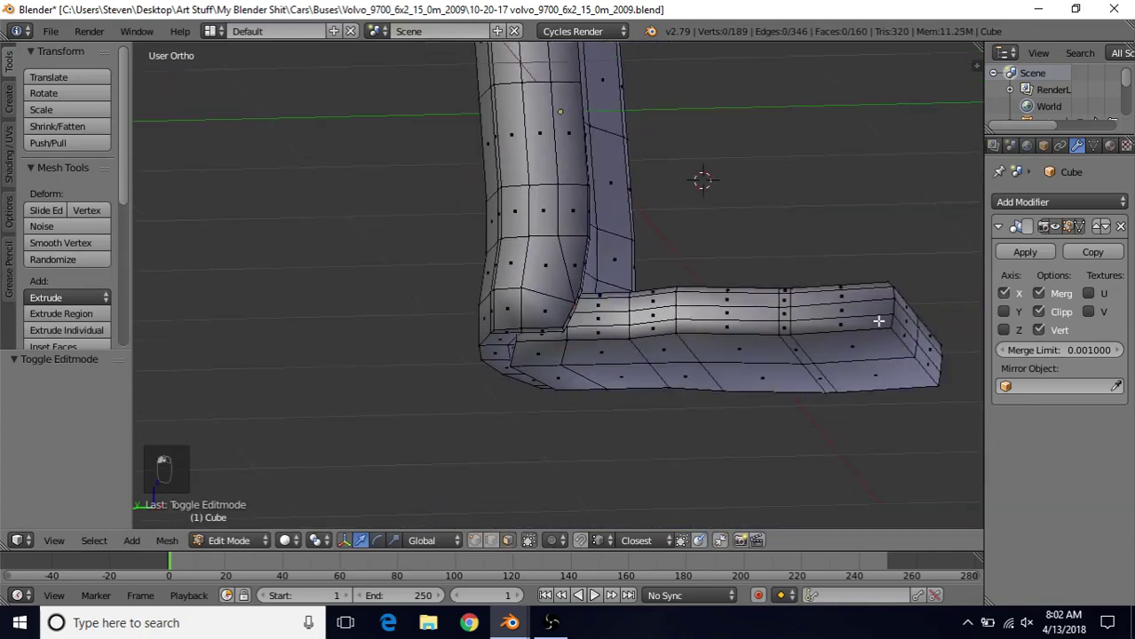
pyautogui.rightClick(857, 354)
pyautogui.moveTo(752, 336); pyautogui.dragTo(756, 304, button='middle')
pyautogui.press('c')
pyautogui.moveTo(782, 388); pyautogui.dragTo(551, 378)
pyautogui.rightClick(551, 378)
pyautogui.moveTo(704, 305)
pyautogui.mouseDown(button='middle')
pyautogui.moveTo(728, 325)
pyautogui.moveTo(723, 301)
pyautogui.mouseUp(button='middle')
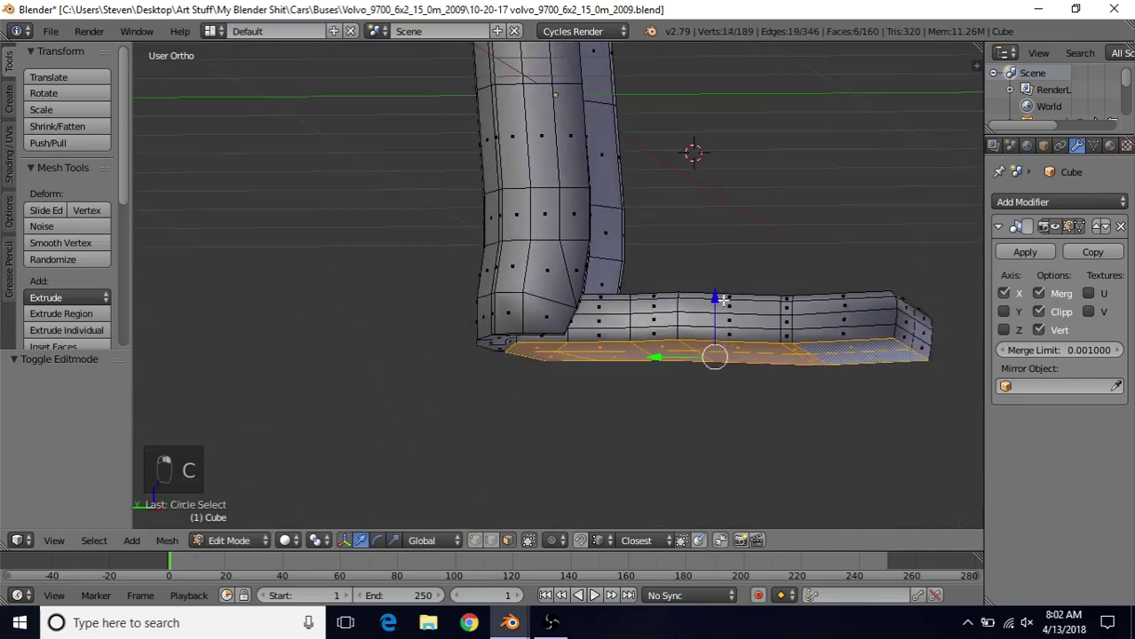
pyautogui.moveTo(715, 300); pyautogui.dragTo(715, 307)
# Review the seat in Object Mode, and lower the cushion's underside faces slightly further along Z
pyautogui.press('Tab')
pyautogui.scroll(-3, 692, 337)
pyautogui.moveTo(691, 336); pyautogui.dragTo(663, 297, button='middle')
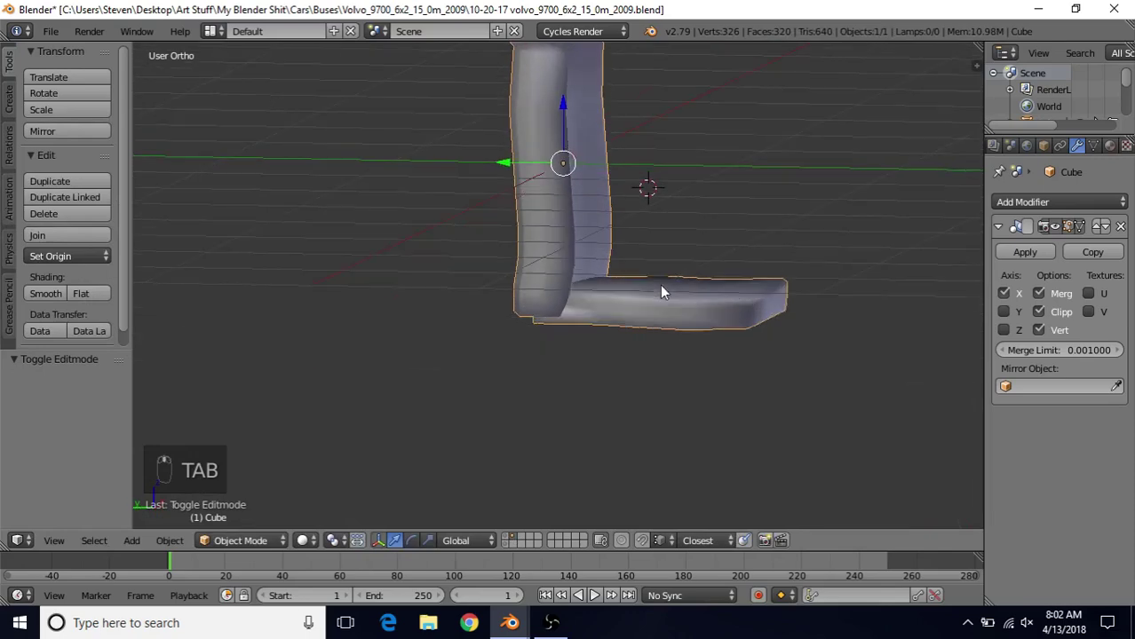
pyautogui.press('Tab')
pyautogui.scroll(4, 660, 283)
pyautogui.moveTo(766, 285); pyautogui.dragTo(766, 294)
pyautogui.press('Tab')
pyautogui.press('Tab')
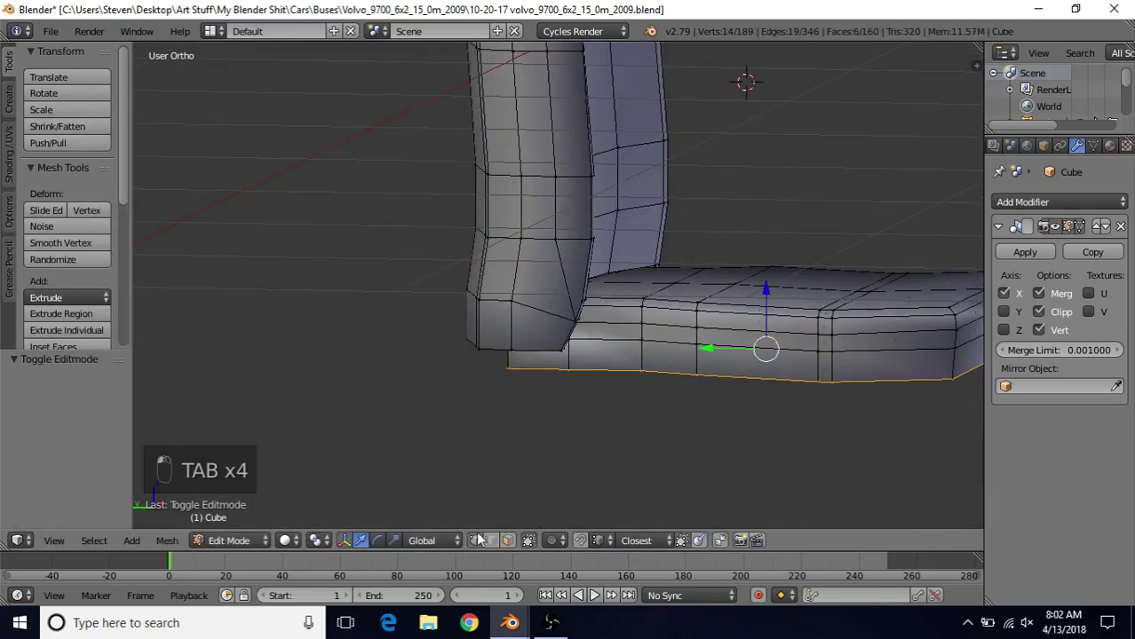
# Select the lower edge loop along the cushion's side, nudge it slightly, and check the underside in Object Mode
pyautogui.keyDown('alt'); pyautogui.rightClick(605, 345); pyautogui.keyUp('alt')
pyautogui.moveTo(612, 368); pyautogui.dragTo(586, 321, button='middle')
pyautogui.moveTo(915, 330); pyautogui.dragTo(919, 331)
pyautogui.press('Tab')
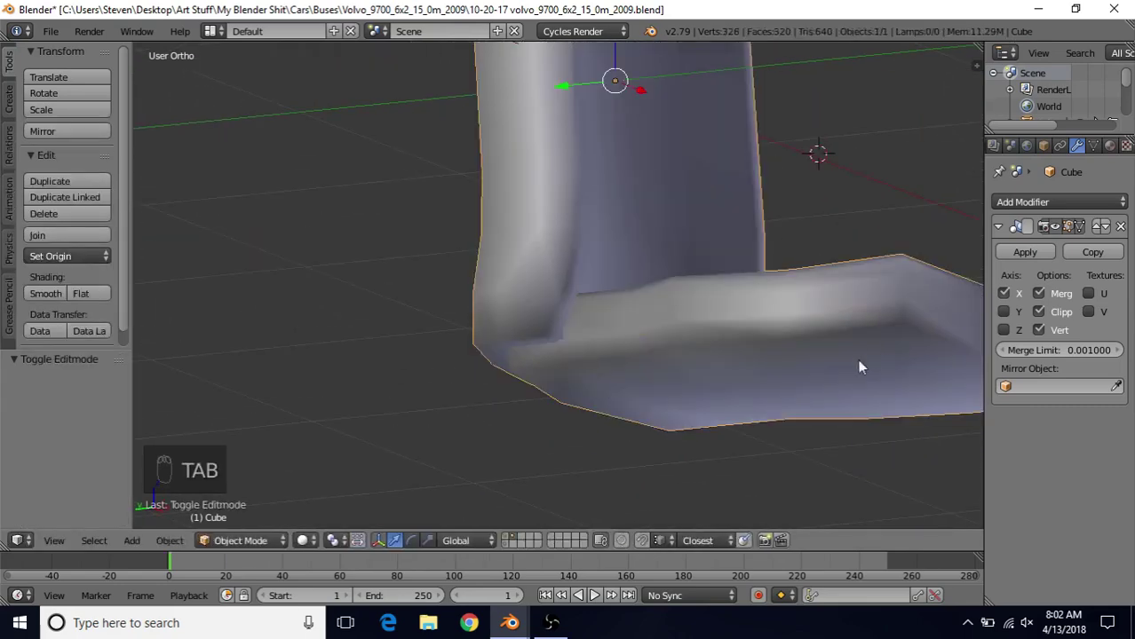
pyautogui.moveTo(857, 358); pyautogui.dragTo(689, 322, button='middle')
pyautogui.scroll(5, 748, 360)
# Move the two vertices of the cushion's lower front edge 0.002 along Y, and check the shape in Object Mode
pyautogui.press('Tab')
pyautogui.moveTo(882, 383); pyautogui.dragTo(812, 393, button='middle')
pyautogui.rightClick(812, 394)
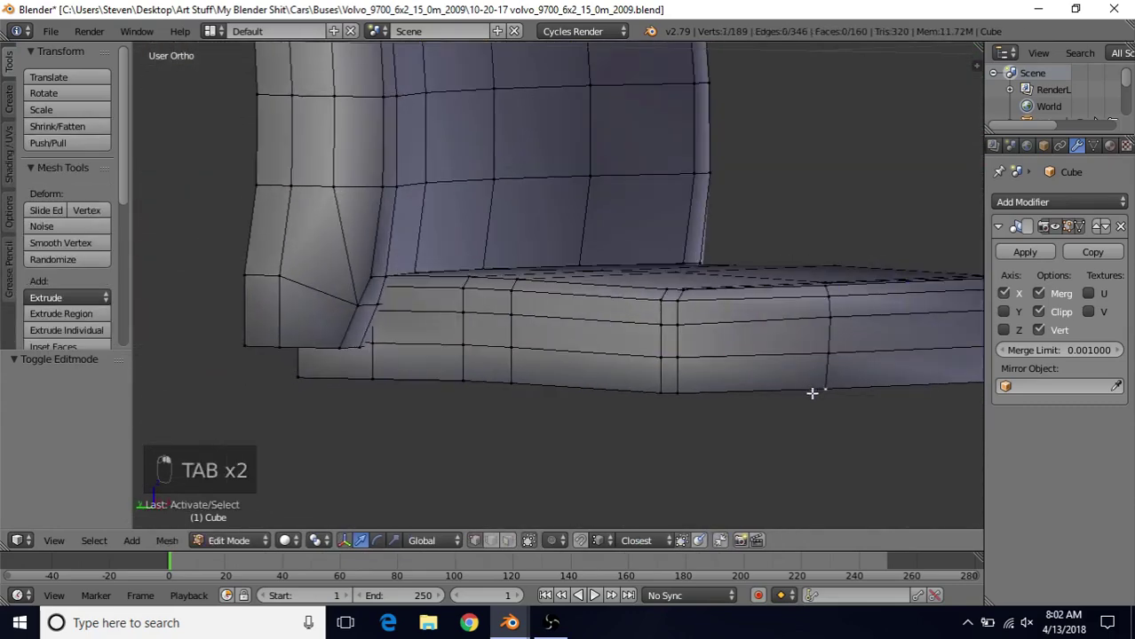
pyautogui.rightClick(885, 400)
pyautogui.moveTo(724, 365); pyautogui.dragTo(744, 274, button='middle')
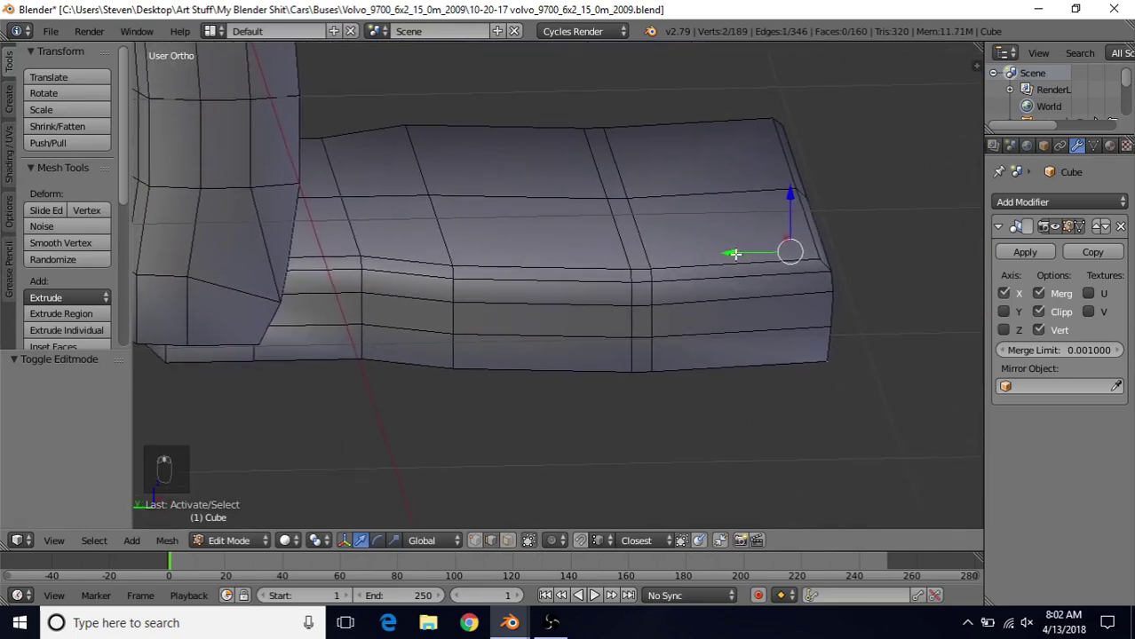
pyautogui.moveTo(736, 255); pyautogui.dragTo(739, 254)
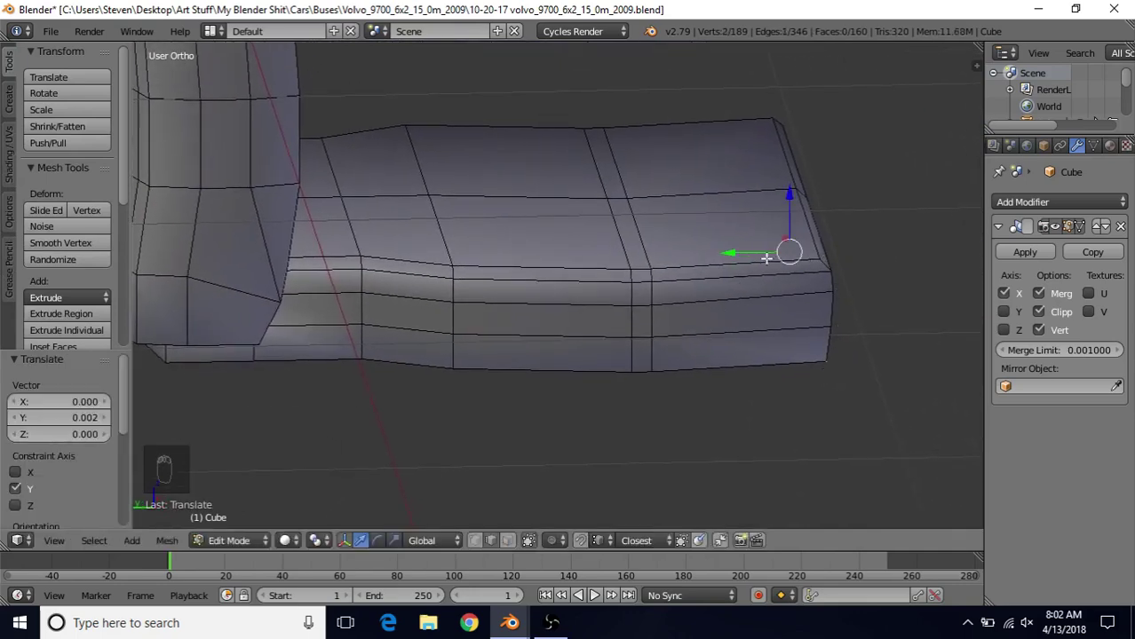
pyautogui.moveTo(669, 317); pyautogui.dragTo(658, 349, button='middle')
pyautogui.press('Tab')
pyautogui.scroll(2, 631, 258)
pyautogui.scroll(2, 657, 349)
pyautogui.press('Tab')
pyautogui.press('Tab')
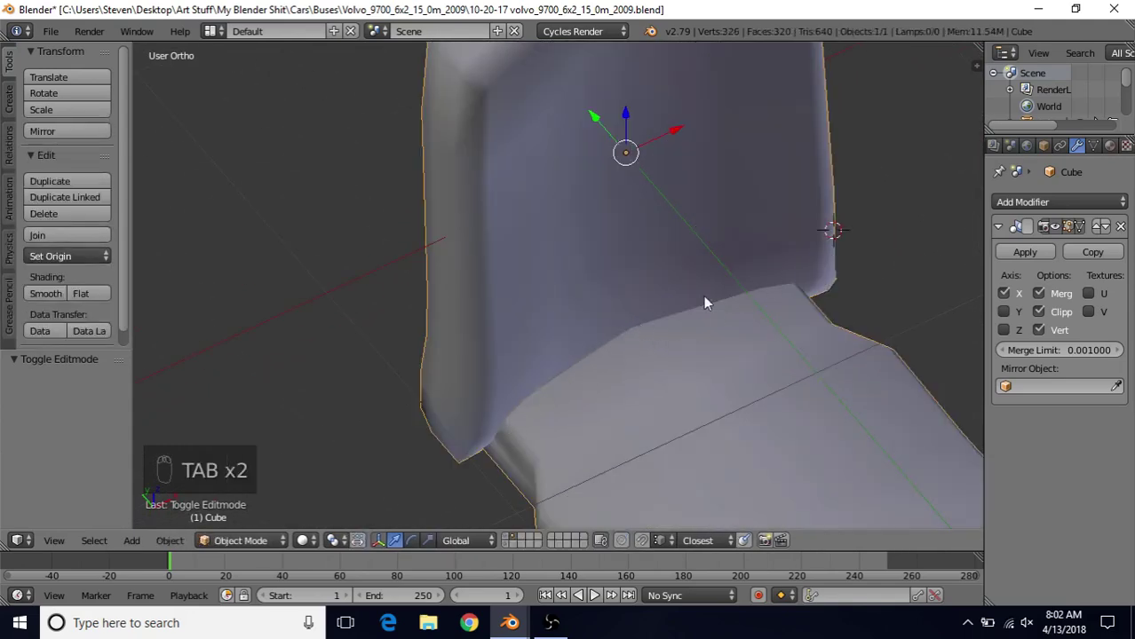
pyautogui.press('Tab')
pyautogui.rightClick(645, 327)
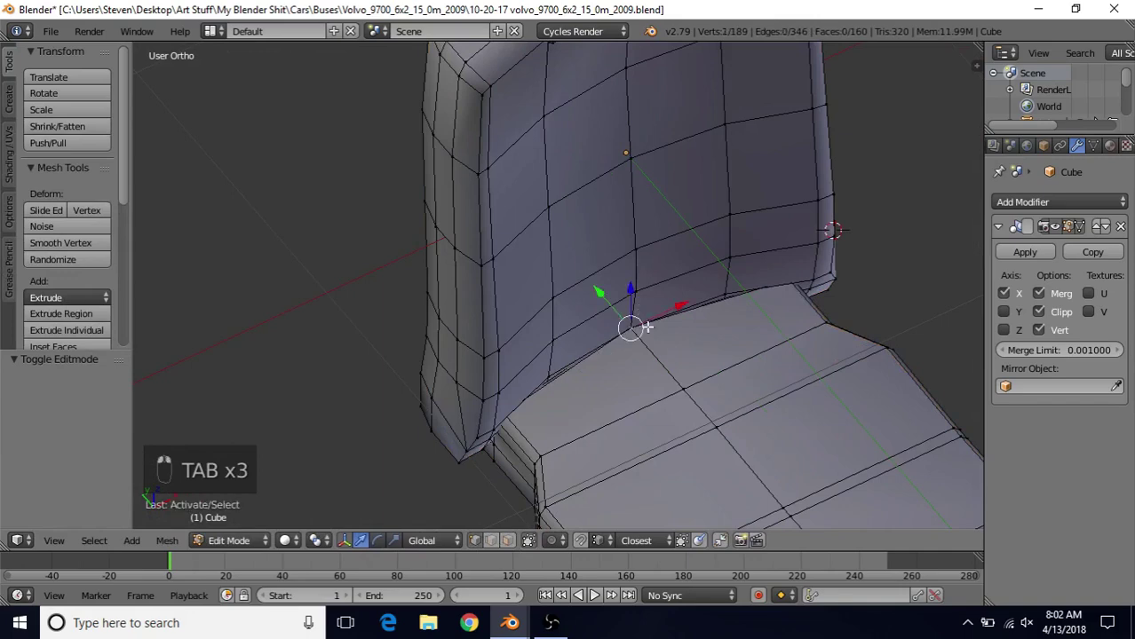
pyautogui.moveTo(610, 304); pyautogui.dragTo(608, 293)
pyautogui.rightClick(608, 294)
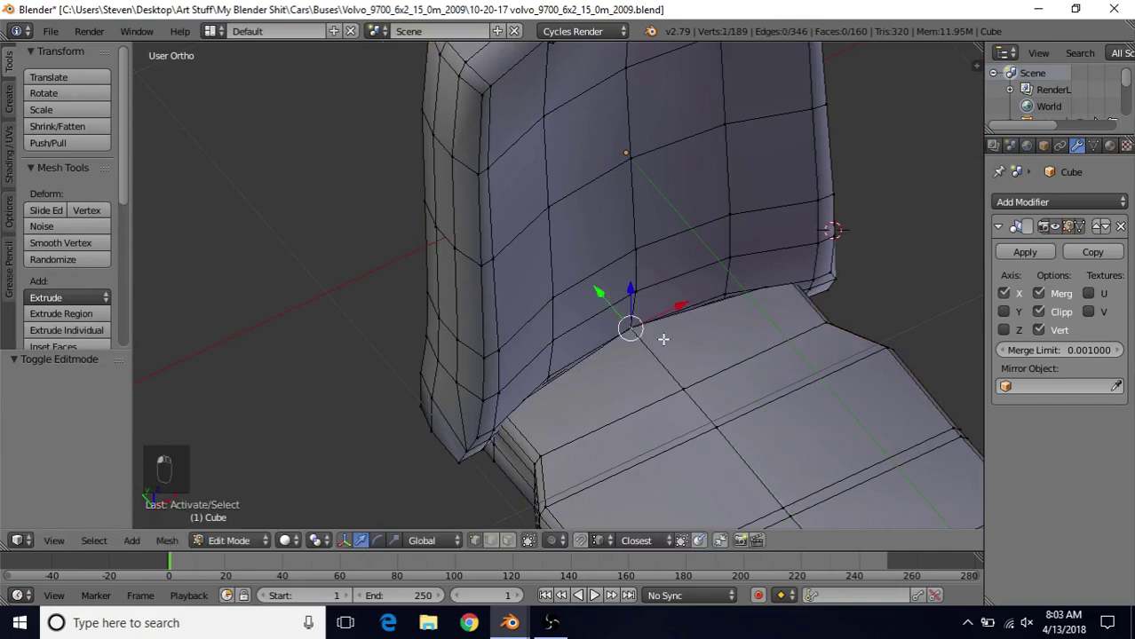
# Select all linked geometry of the cushion and hide it to expose the backrest's lower edge
pyautogui.moveTo(668, 329); pyautogui.dragTo(677, 258, button='middle')
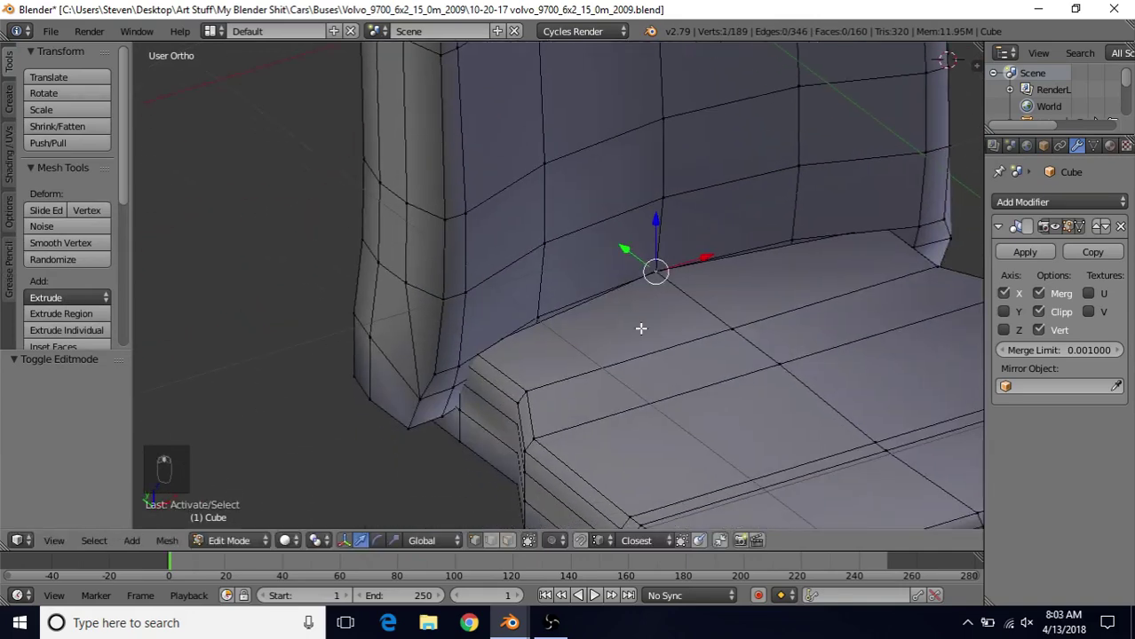
pyautogui.press('z')
pyautogui.scroll(3, 649, 315)
pyautogui.press('z')
pyautogui.scroll(-4, 649, 319)
pyautogui.rightClick(712, 310)
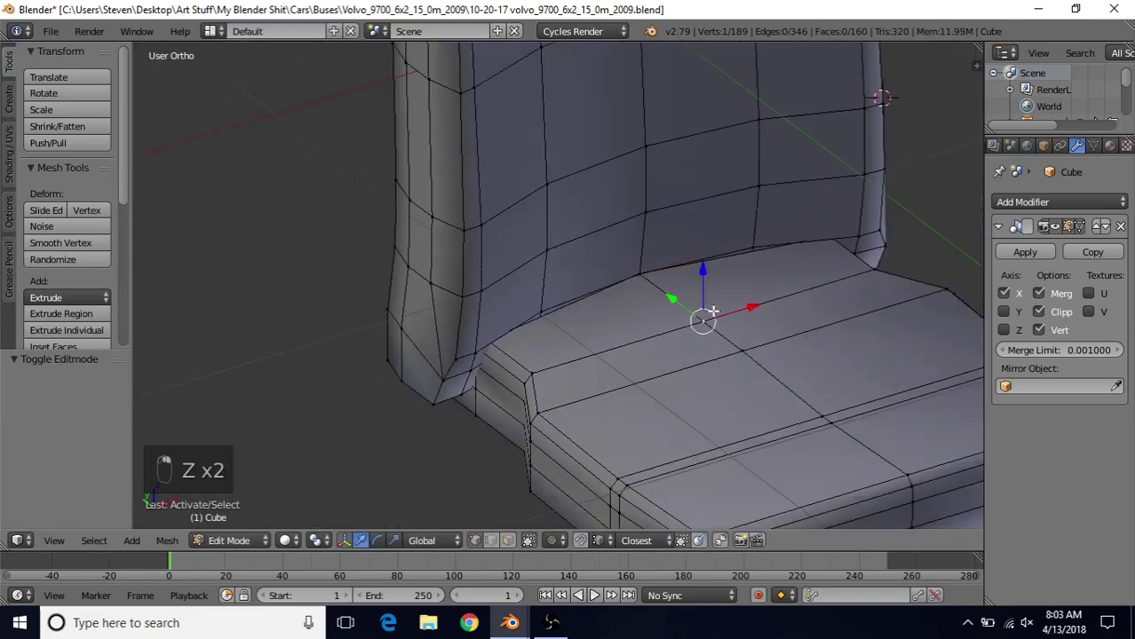
pyautogui.hotkey('ctrl', 'l')
pyautogui.press('h')
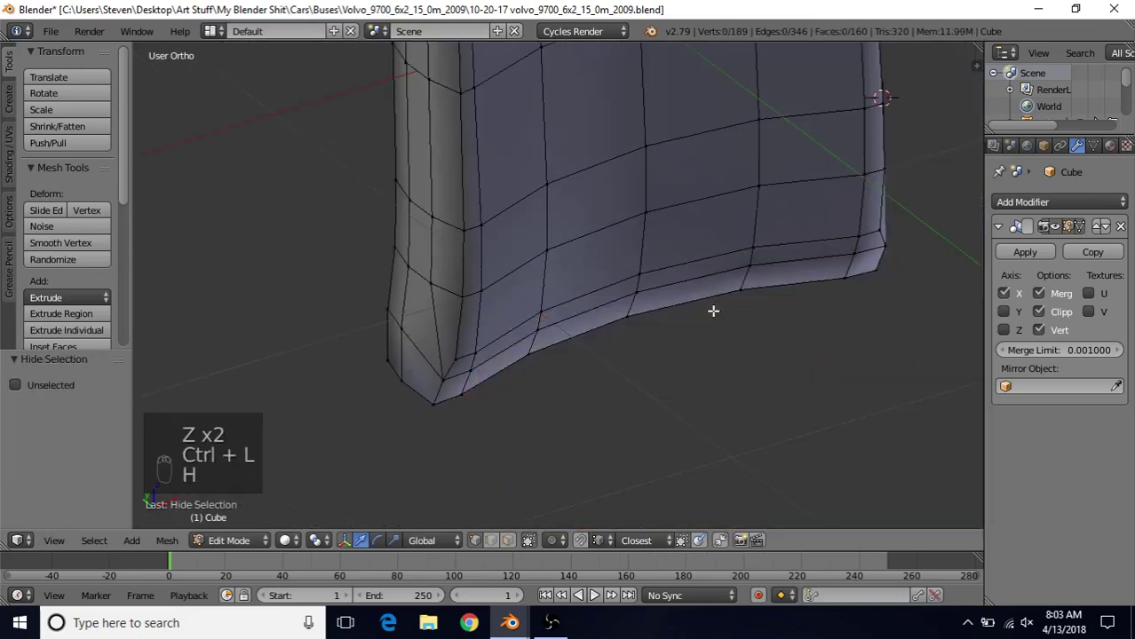
# Move the three middle vertices of the backrest's lower edge slightly forward along Y, reveal the cushion, and check in Object Mode
pyautogui.rightClick(633, 293)
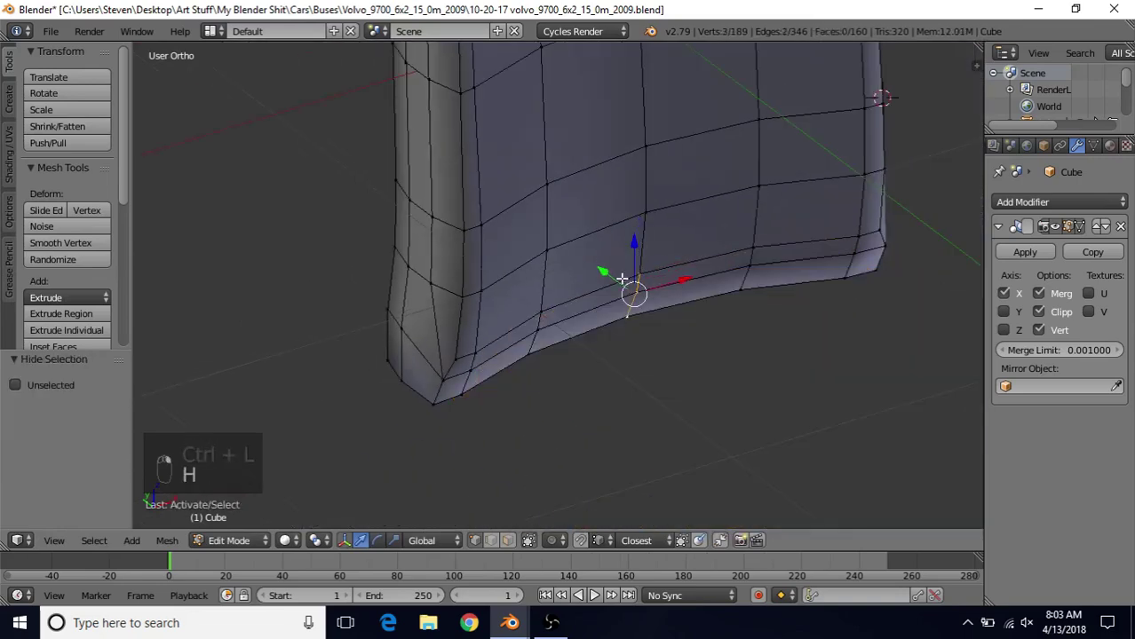
pyautogui.moveTo(603, 272); pyautogui.dragTo(604, 283)
pyautogui.hotkey('alt', 'h')
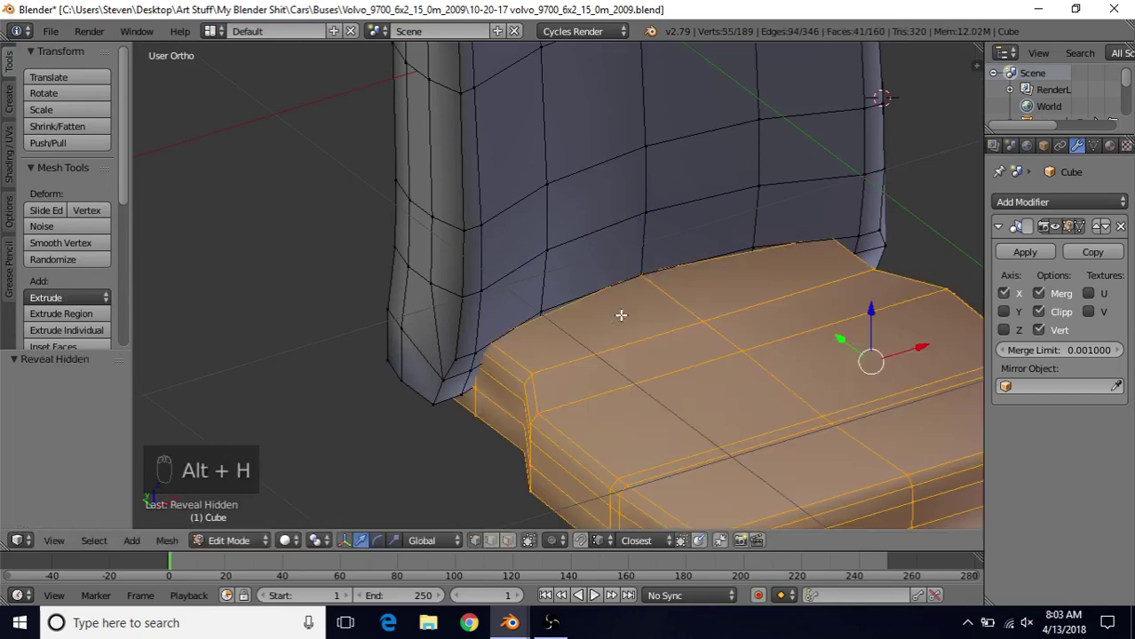
pyautogui.press('a')
pyautogui.press('Tab')
pyautogui.scroll(-4, 625, 324)
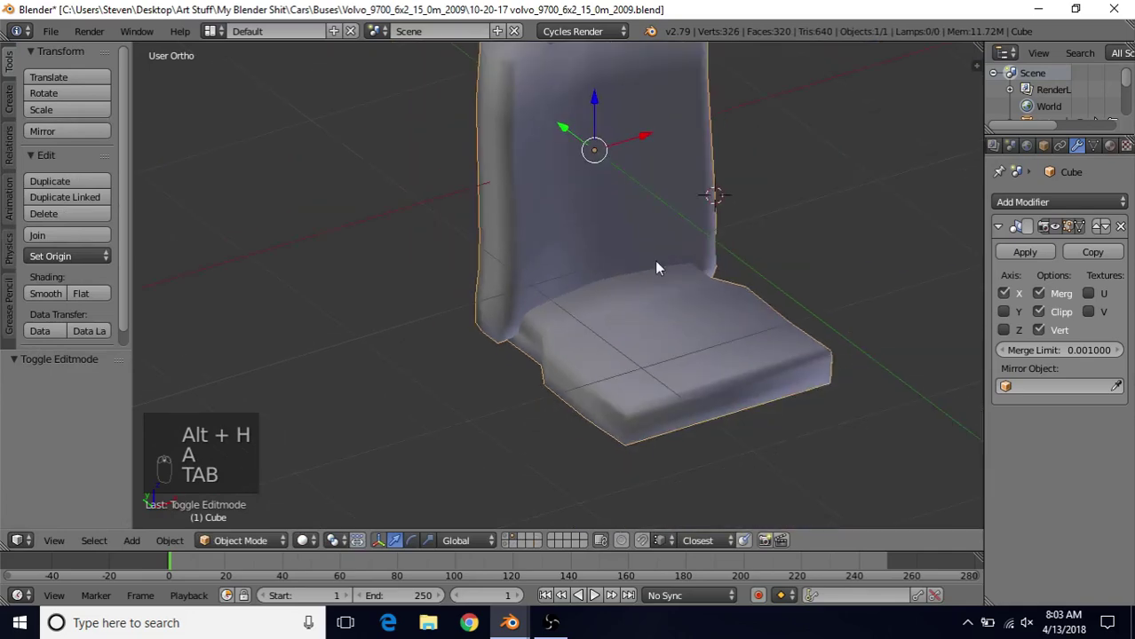
pyautogui.moveTo(655, 263); pyautogui.dragTo(705, 256, button='middle')
# Try moving the backrest's lower middle vertices further along Y with the cushion hidden, and reveal the cushion
pyautogui.press('Tab')
pyautogui.press('z')
pyautogui.press('z')
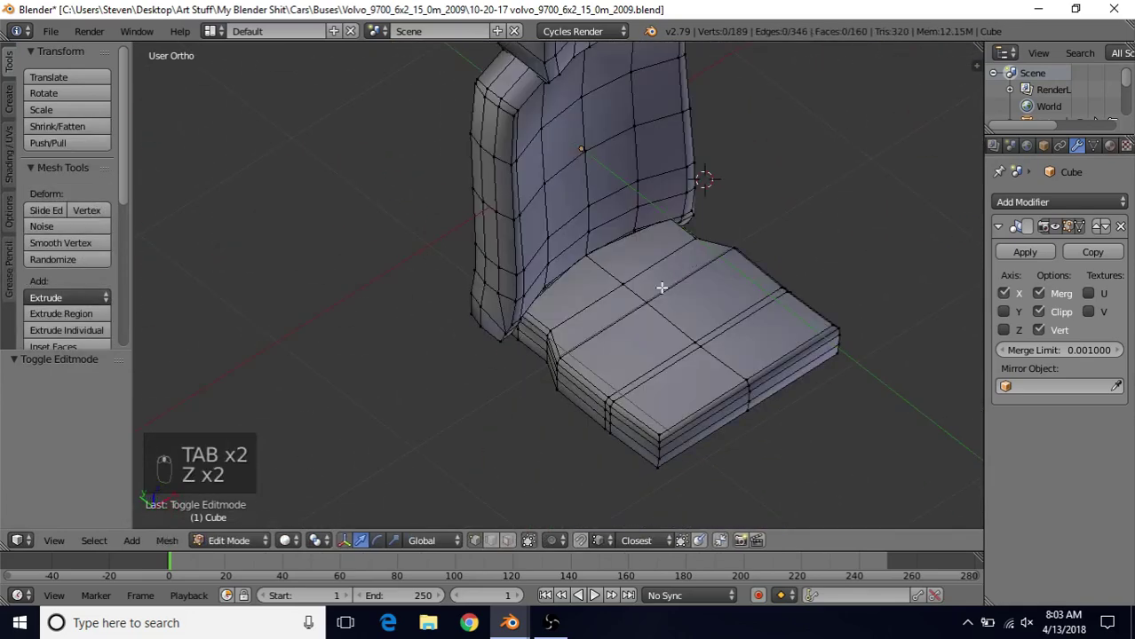
pyautogui.rightClick(646, 302)
pyautogui.hotkey('ctrl', 'l')
pyautogui.press('h')
pyautogui.scroll(2, 648, 296)
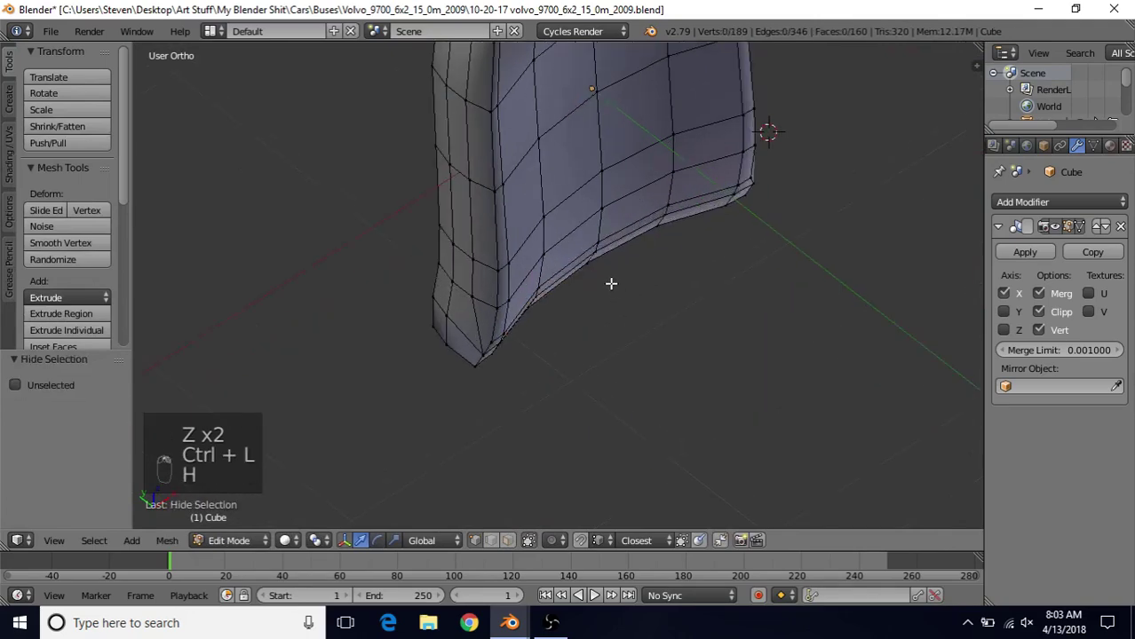
pyautogui.moveTo(608, 282); pyautogui.dragTo(621, 263, button='middle')
pyautogui.rightClick(611, 286)
pyautogui.keyDown('ctrl'); pyautogui.rightClick(604, 311); pyautogui.keyUp('ctrl')
pyautogui.press('g')
pyautogui.press('y')
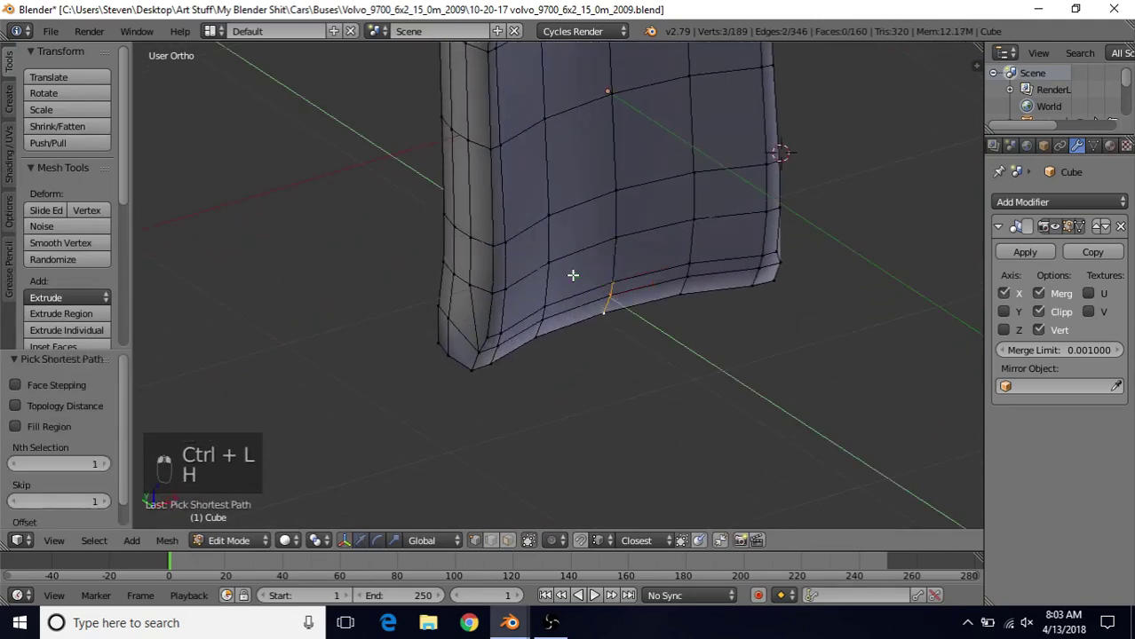
pyautogui.rightClick(575, 276)
pyautogui.hotkey('alt', 'h')
pyautogui.press('a')
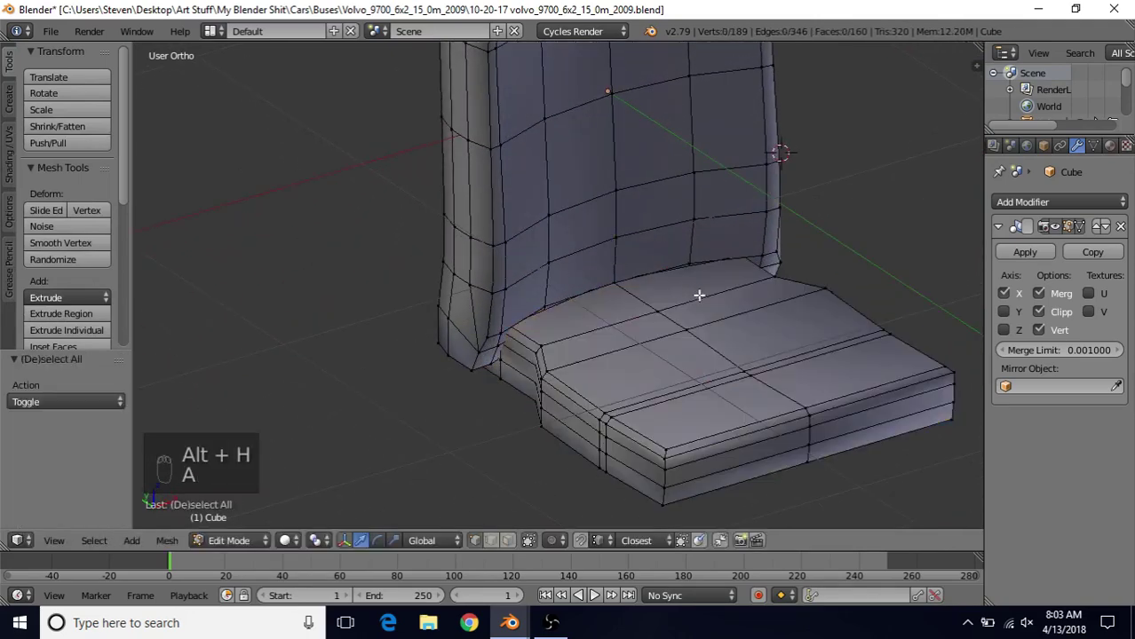
# Examine the seat's overall shape from above, the front and the side in Object Mode
pyautogui.press('Tab')
pyautogui.moveTo(708, 321); pyautogui.dragTo(563, 300, button='middle')
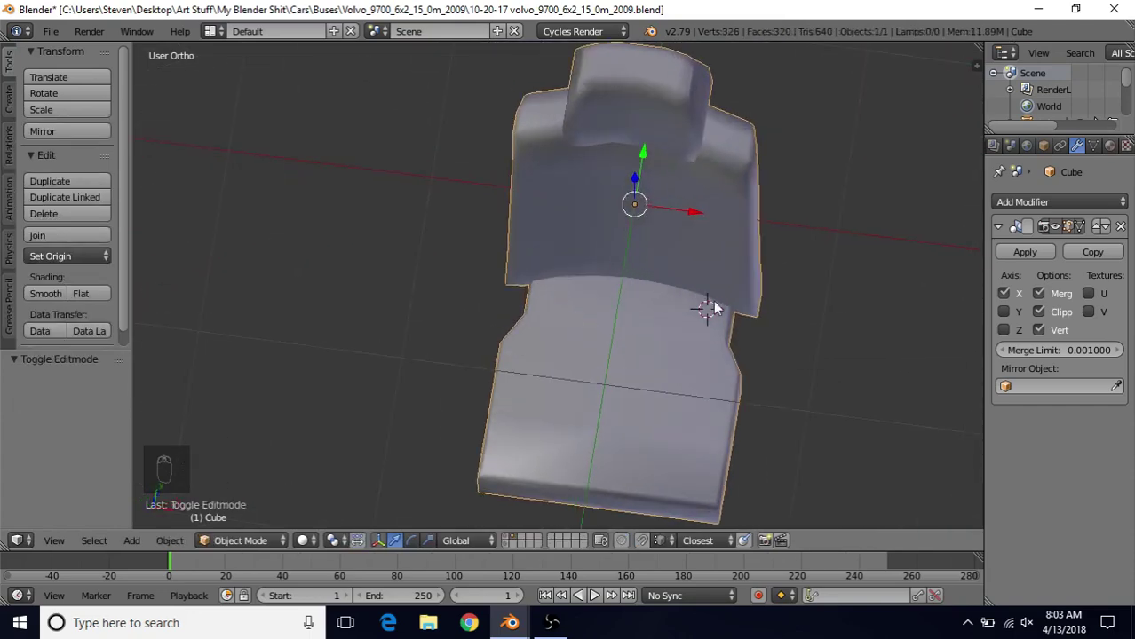
pyautogui.scroll(-2, 534, 302)
pyautogui.moveTo(635, 254); pyautogui.dragTo(658, 227, button='middle')
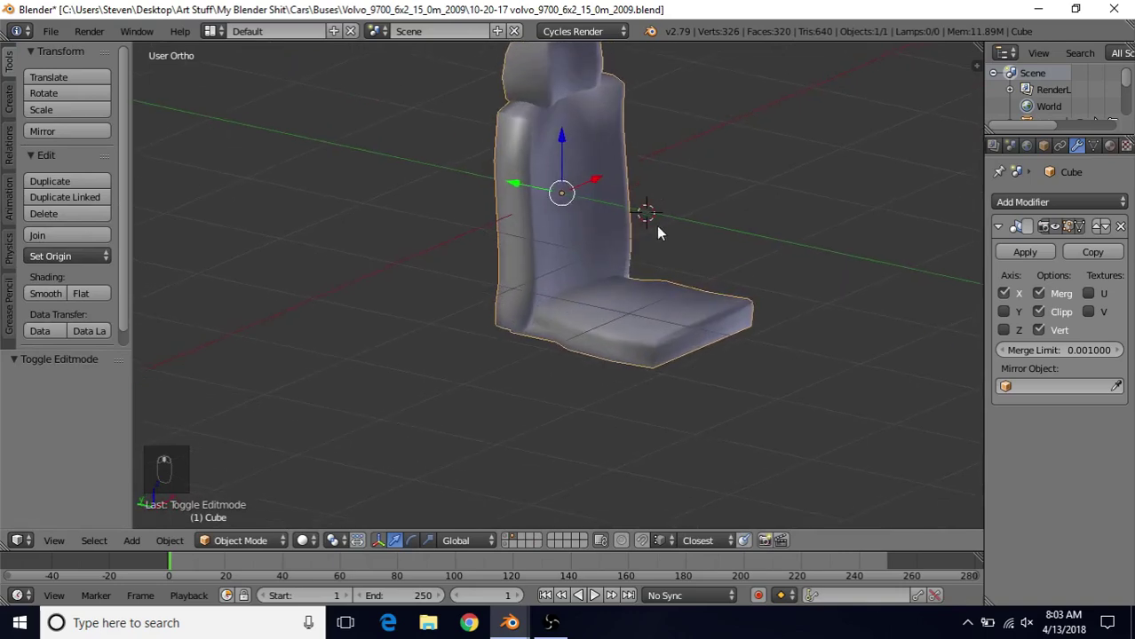
pyautogui.scroll(2, 654, 229)
pyautogui.moveTo(563, 238); pyautogui.dragTo(620, 245, button='middle')
pyautogui.scroll(2, 586, 302)
# Try raising the lower front edge loop of the backrest's extension 0.018 along Z, and undo the change
pyautogui.press('Tab')
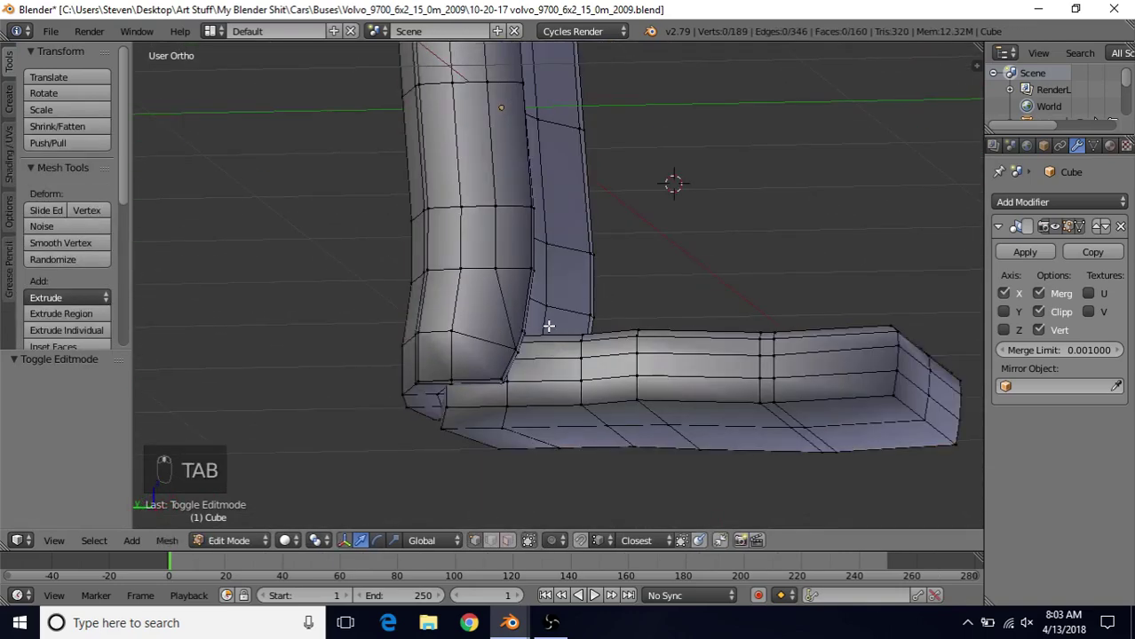
pyautogui.moveTo(547, 322); pyautogui.dragTo(520, 352, button='middle')
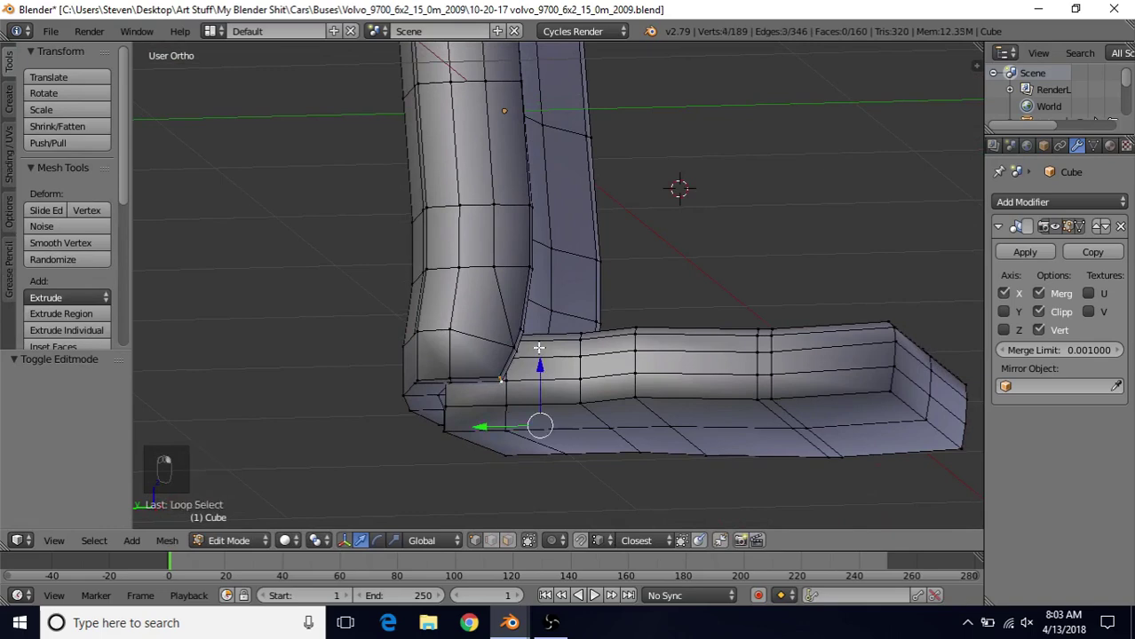
pyautogui.keyDown('shift'); pyautogui.moveTo(528, 389); pyautogui.dragTo(559, 337, button='middle'); pyautogui.keyUp('shift')
pyautogui.scroll(2, 560, 338)
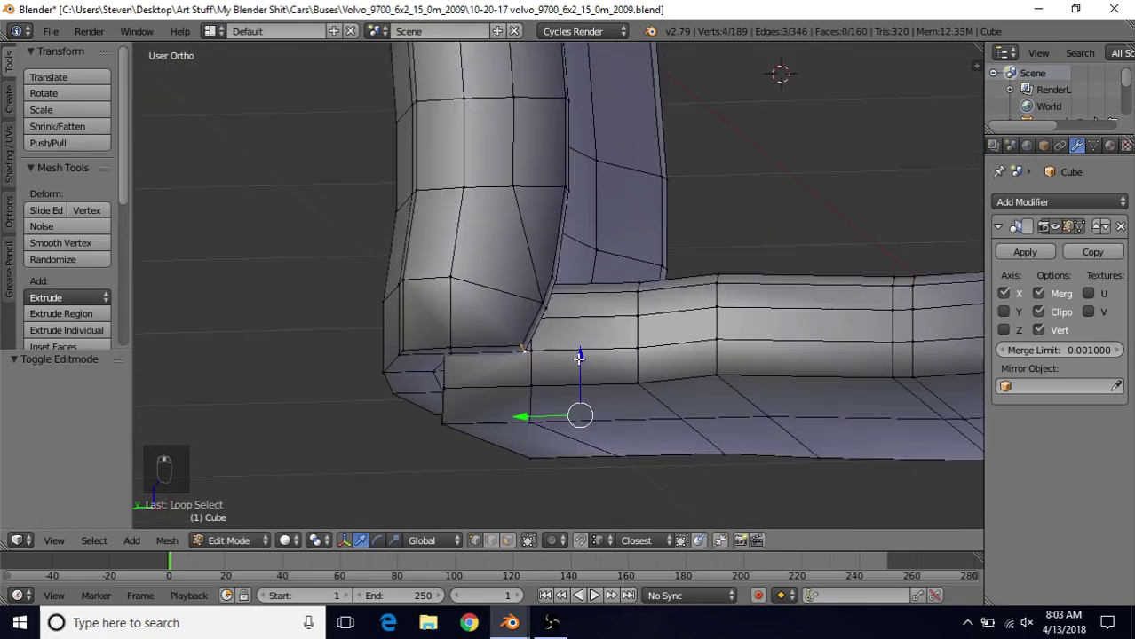
pyautogui.moveTo(579, 358); pyautogui.dragTo(579, 353)
pyautogui.moveTo(507, 401); pyautogui.dragTo(534, 412)
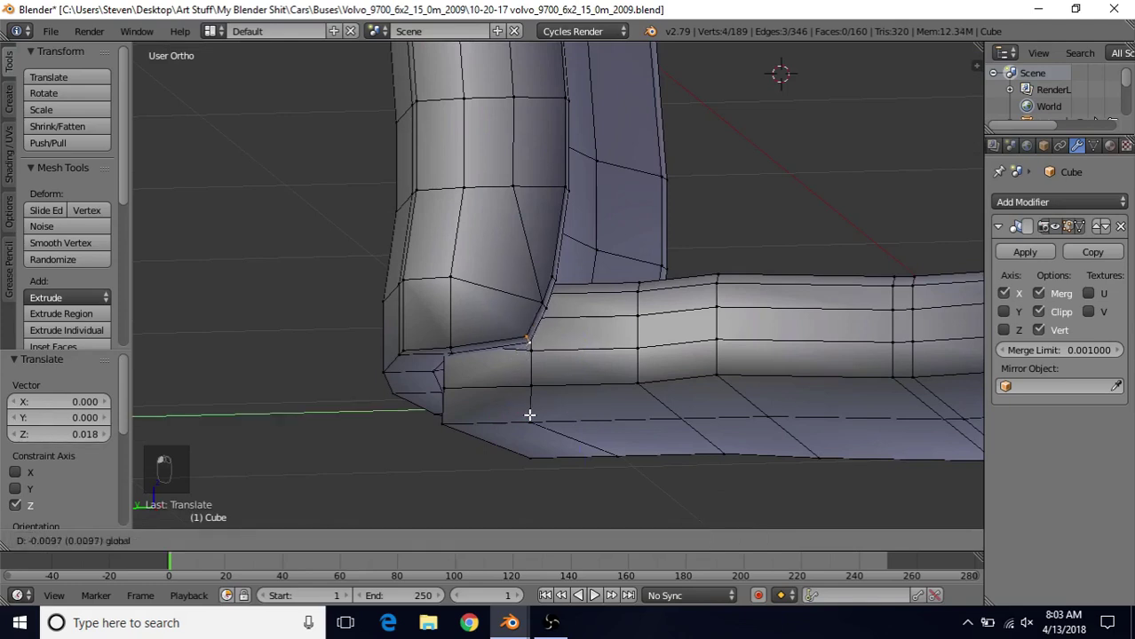
pyautogui.rightClick(530, 415)
pyautogui.hotkey('ctrl', 'z')
pyautogui.hotkey('ctrl', 'z')
pyautogui.hotkey('ctrl', 'z')
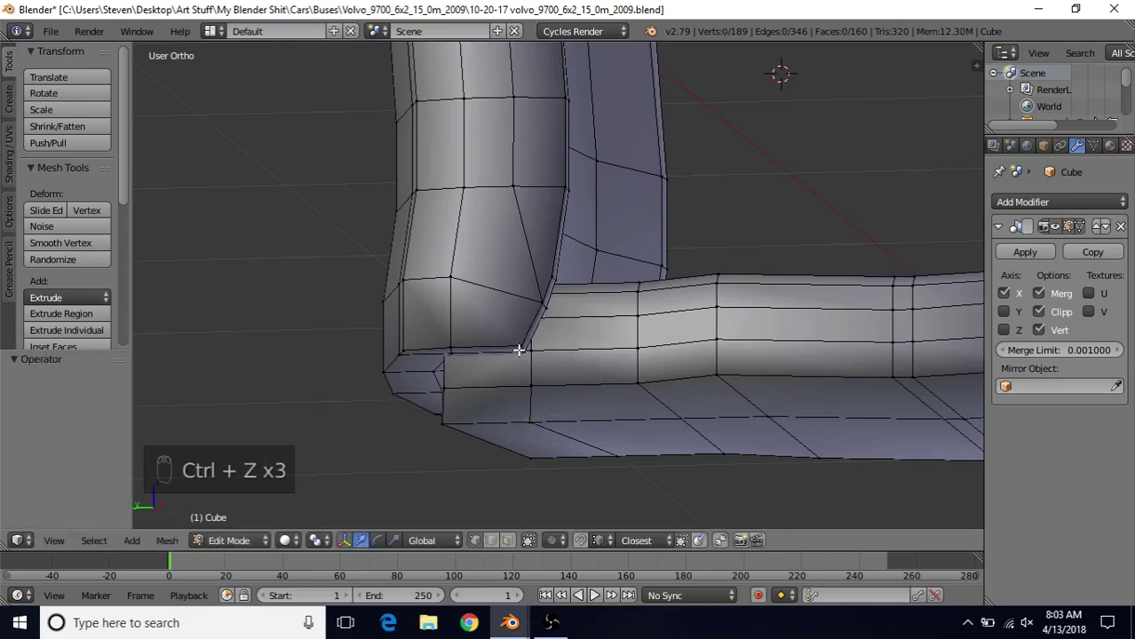
# Select all linked geometry of the backrest and hide it to expose the cushion's rear corner
pyautogui.rightClick(549, 350)
pyautogui.moveTo(549, 350); pyautogui.dragTo(583, 361, button='middle')
pyautogui.press('z')
pyautogui.press('z')
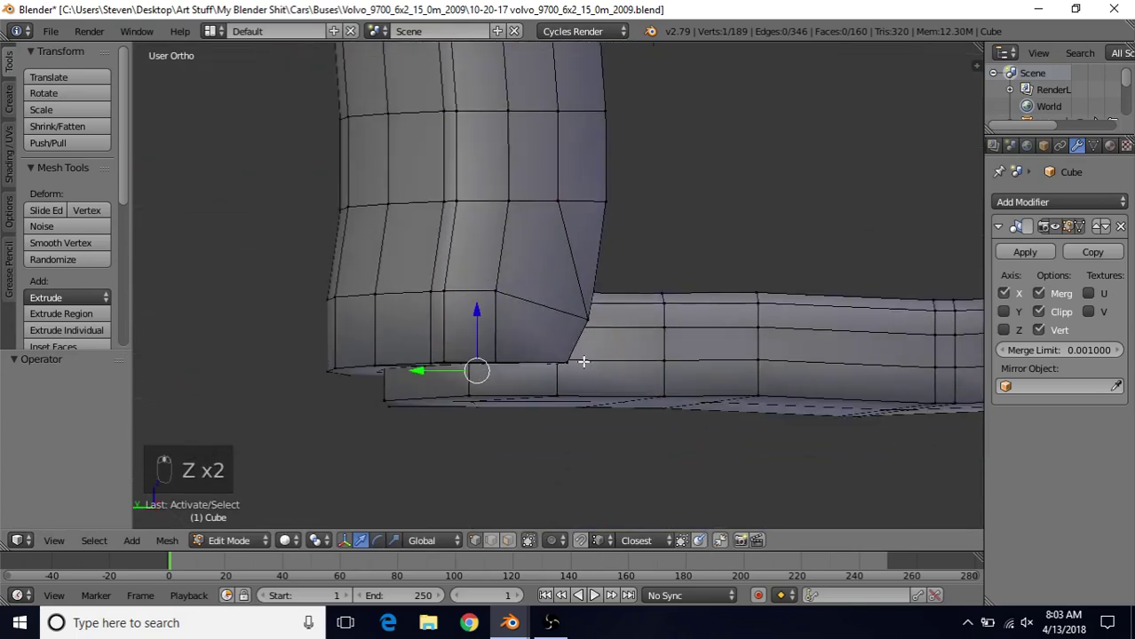
pyautogui.hotkey('ctrl', 'l')
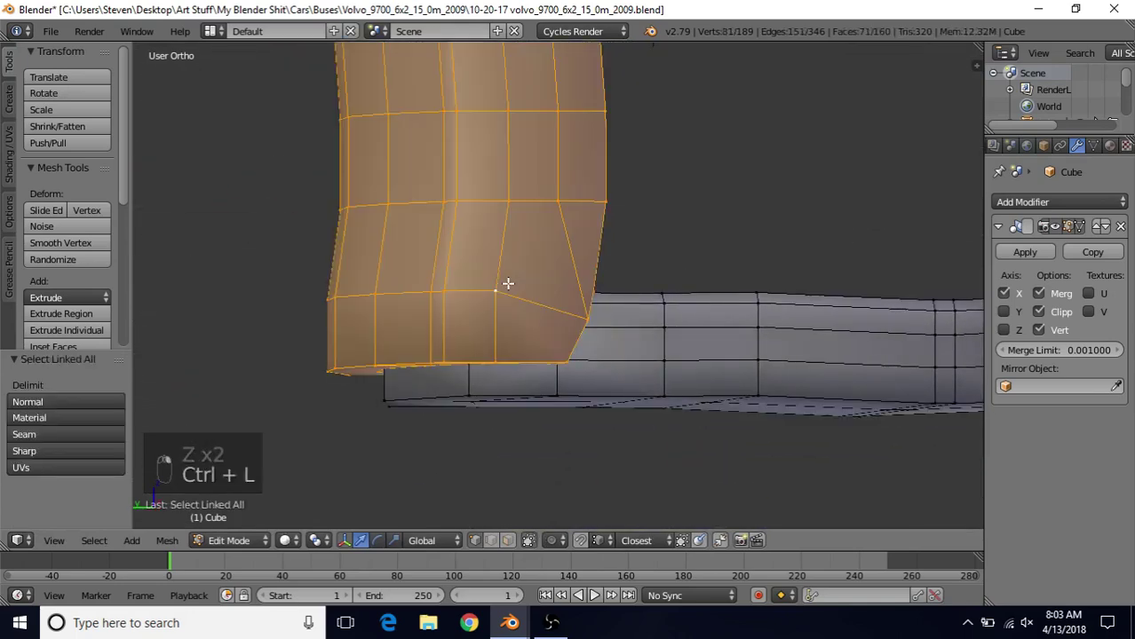
pyautogui.press('h')
# Raise the inner vertices of the cushion's rear side ledge along Z, reveal the backrest, and deselect everything
pyautogui.moveTo(508, 284); pyautogui.dragTo(480, 324, button='middle')
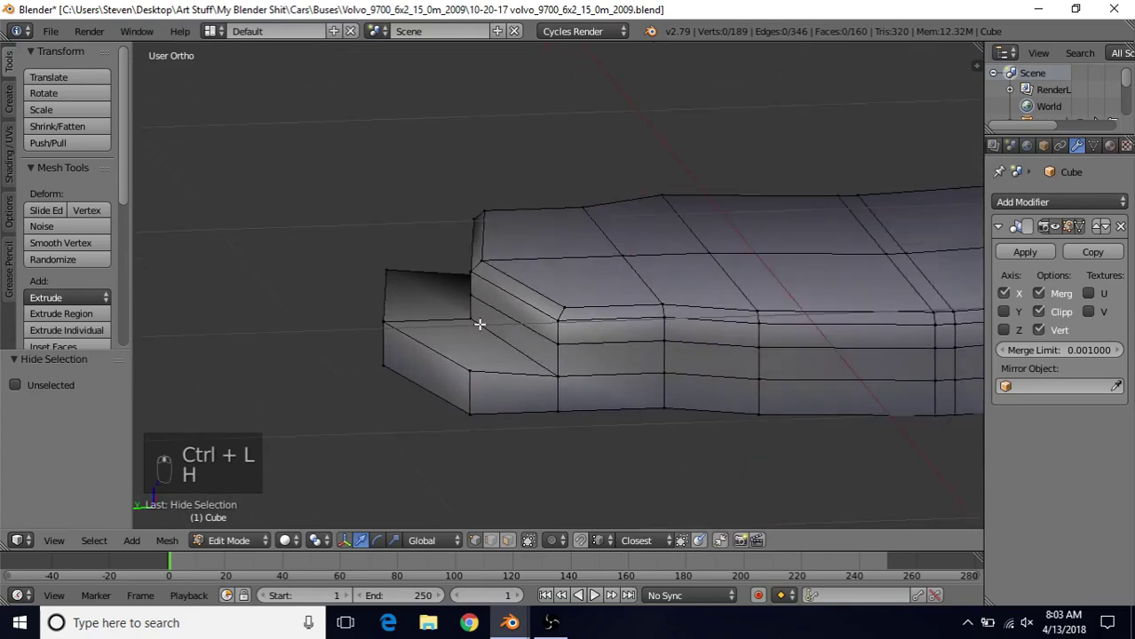
pyautogui.keyDown('shift'); pyautogui.rightClick(555, 371); pyautogui.keyUp('shift')
pyautogui.click(471, 297)
pyautogui.moveTo(473, 241); pyautogui.dragTo(471, 217)
pyautogui.hotkey('alt', 'h')
pyautogui.press('a')
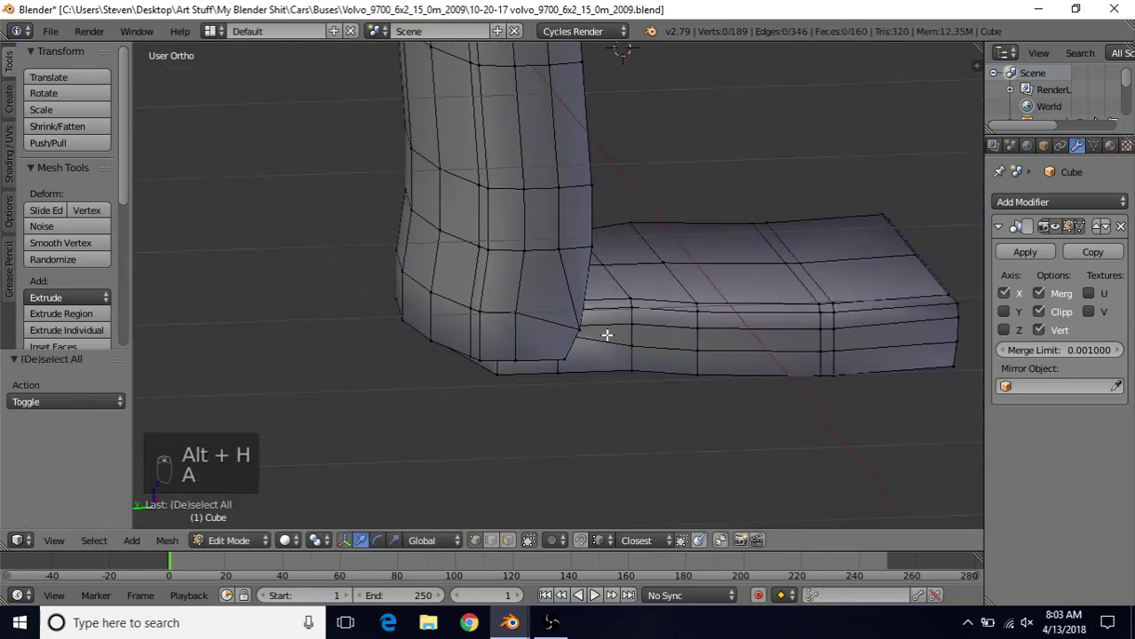
# Raise the lower front edge loop of the backrest's extension slightly along Z, and check it in Object Mode
pyautogui.moveTo(608, 332); pyautogui.dragTo(556, 333, button='middle')
pyautogui.scroll(3, 556, 333)
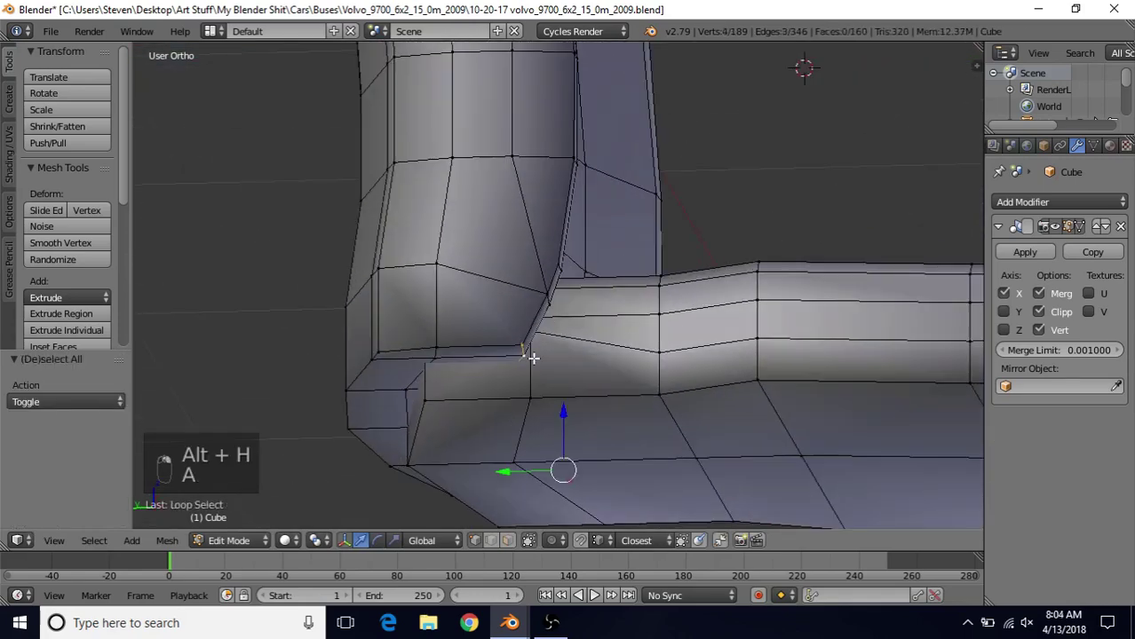
pyautogui.moveTo(562, 416); pyautogui.dragTo(563, 398)
pyautogui.press('Tab')
pyautogui.scroll(-4, 562, 396)
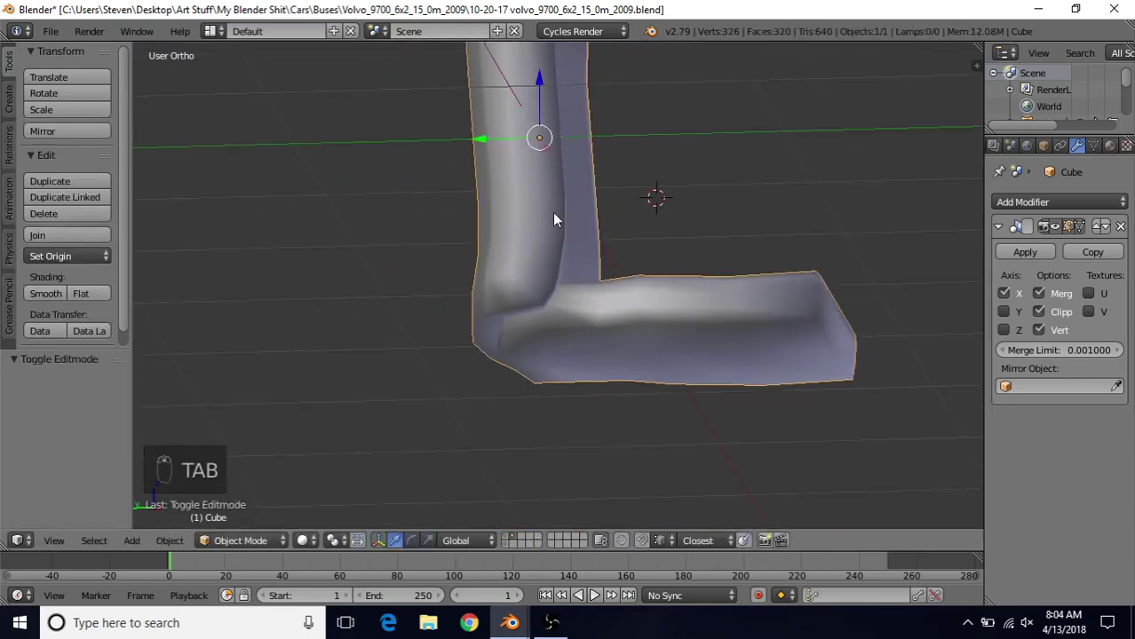
# Move the lower rear edge loop of the backrest slightly toward the cushion along Y, and check the corner in Object Mode
pyautogui.press('Tab')
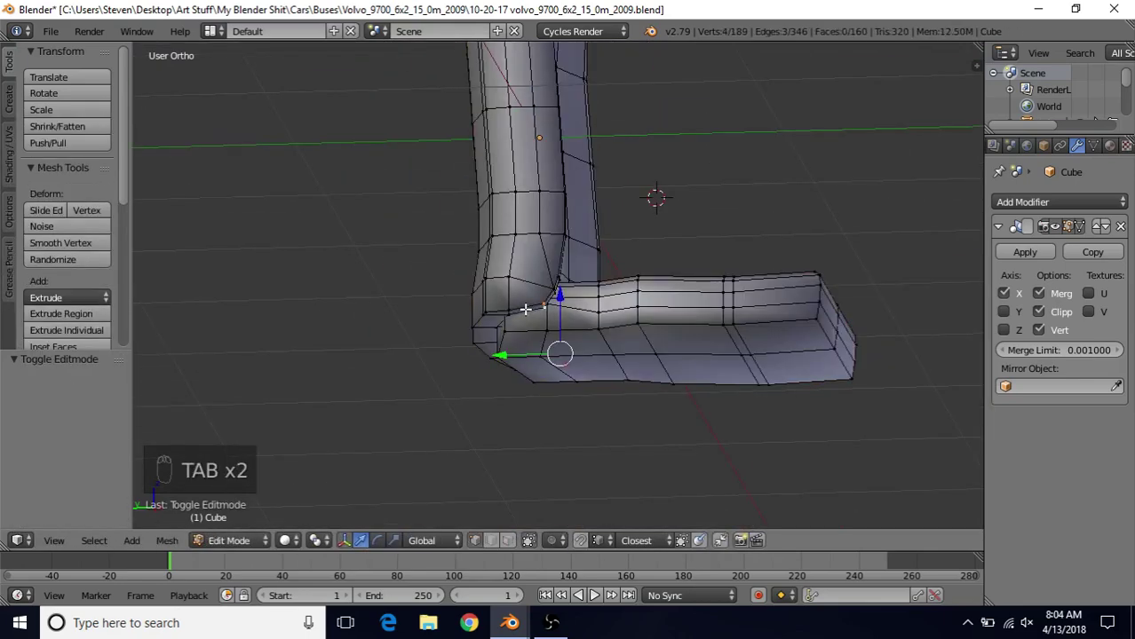
pyautogui.scroll(4, 527, 304)
pyautogui.keyDown('alt'); pyautogui.click(501, 252); pyautogui.keyUp('alt')
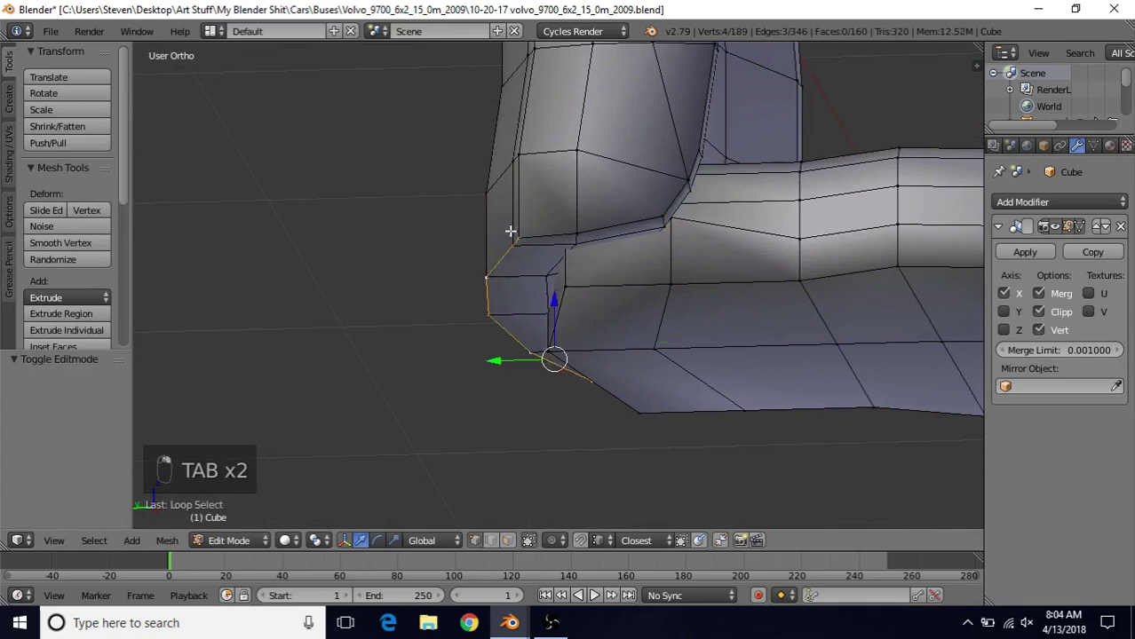
pyautogui.moveTo(491, 355); pyautogui.dragTo(513, 364)
pyautogui.press('Tab')
pyautogui.scroll(-4, 516, 343)
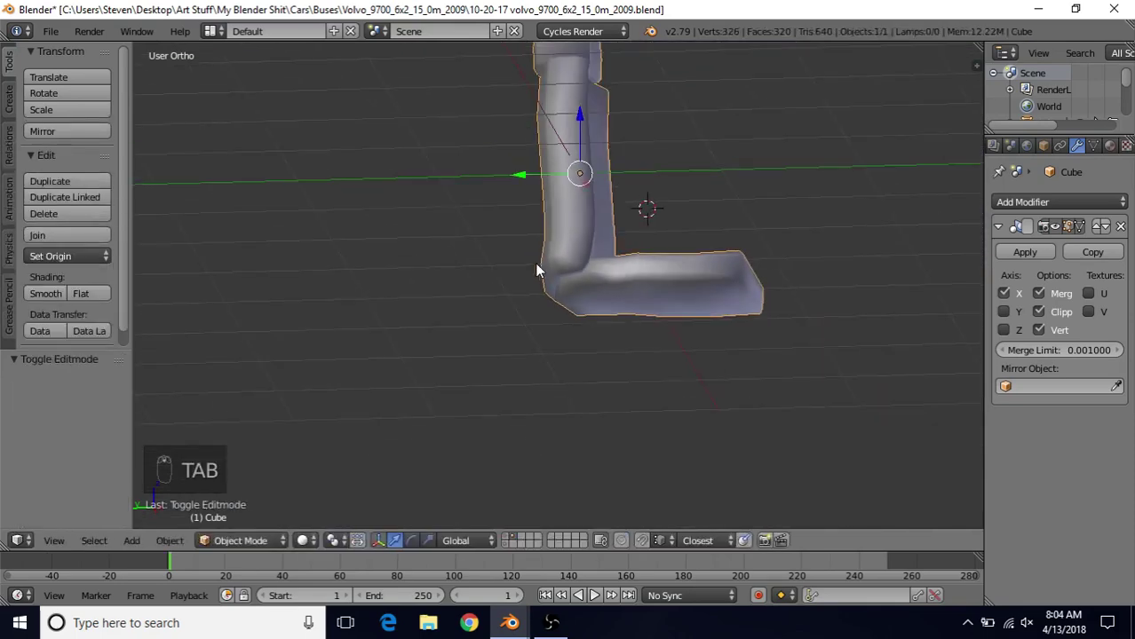
pyautogui.moveTo(585, 184); pyautogui.dragTo(578, 147, button='middle')
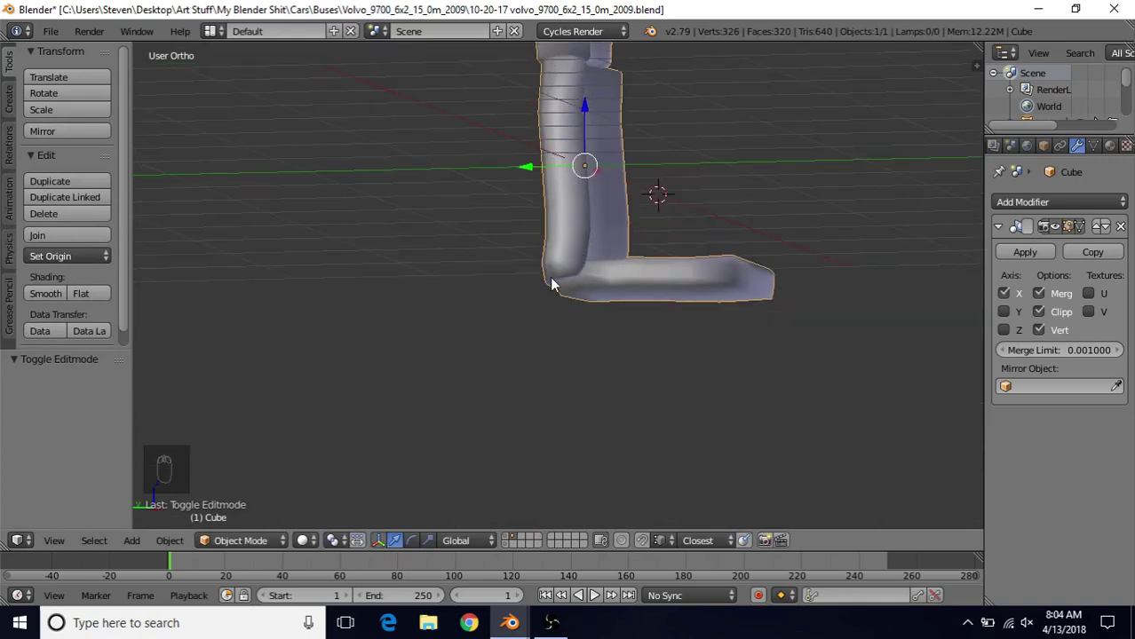
# Select all linked geometry of the cushion from one of its rear edge loops and hide the unselected backrest
pyautogui.moveTo(552, 284); pyautogui.dragTo(602, 379, button='middle')
pyautogui.scroll(2, 451, 347)
pyautogui.press('Tab')
pyautogui.press('Tab')
pyautogui.press('Tab')
pyautogui.scroll(3, 578, 332)
pyautogui.scroll(2, 722, 257)
pyautogui.keyDown('alt'); pyautogui.rightClick(605, 318); pyautogui.keyUp('alt')
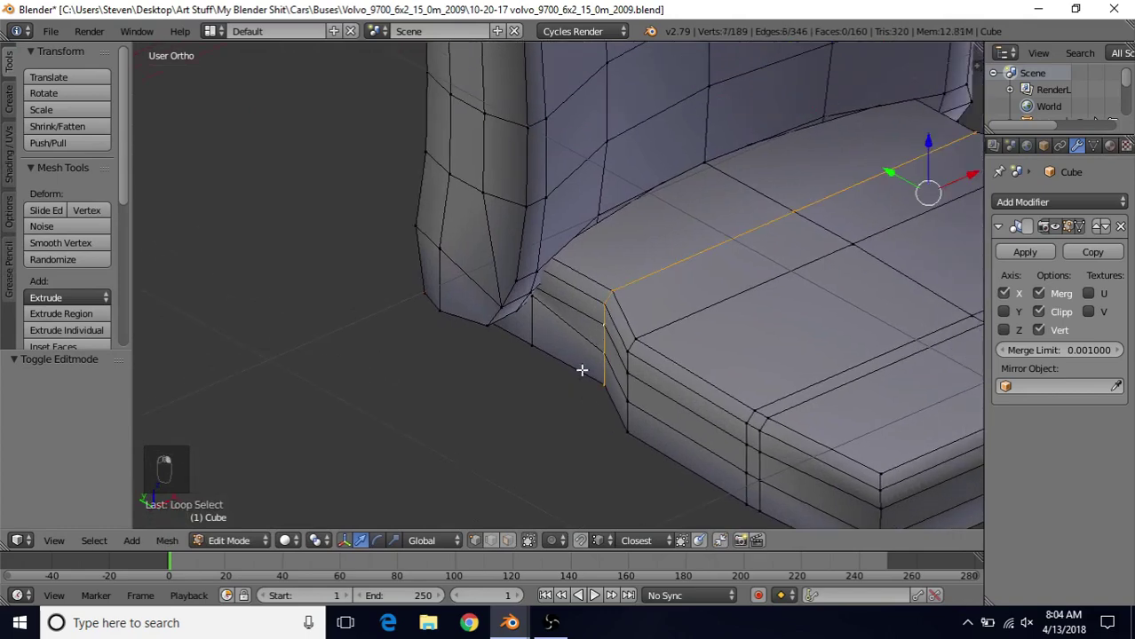
pyautogui.scroll(-3, 582, 369)
pyautogui.moveTo(583, 338)
pyautogui.mouseDown(button='middle')
pyautogui.moveTo(602, 281)
pyautogui.moveTo(591, 264)
pyautogui.moveTo(717, 264)
pyautogui.moveTo(553, 304)
pyautogui.mouseUp(button='middle')
pyautogui.keyDown('alt'); pyautogui.rightClick(550, 307); pyautogui.keyUp('alt')
pyautogui.press('z')
pyautogui.press('z')
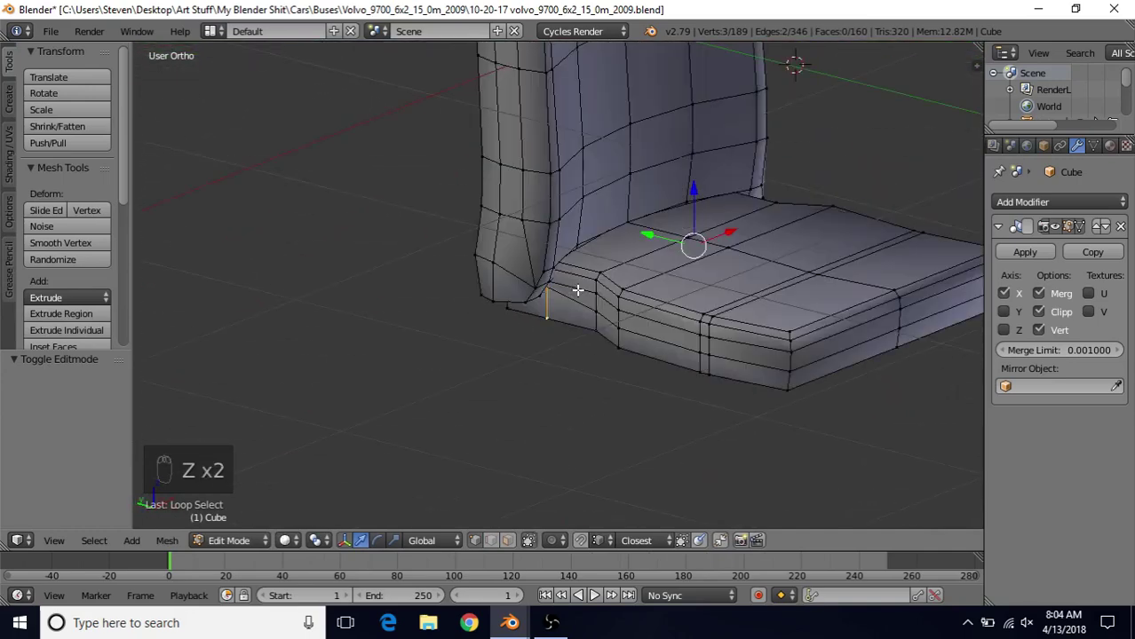
pyautogui.hotkey('ctrl', 'l')
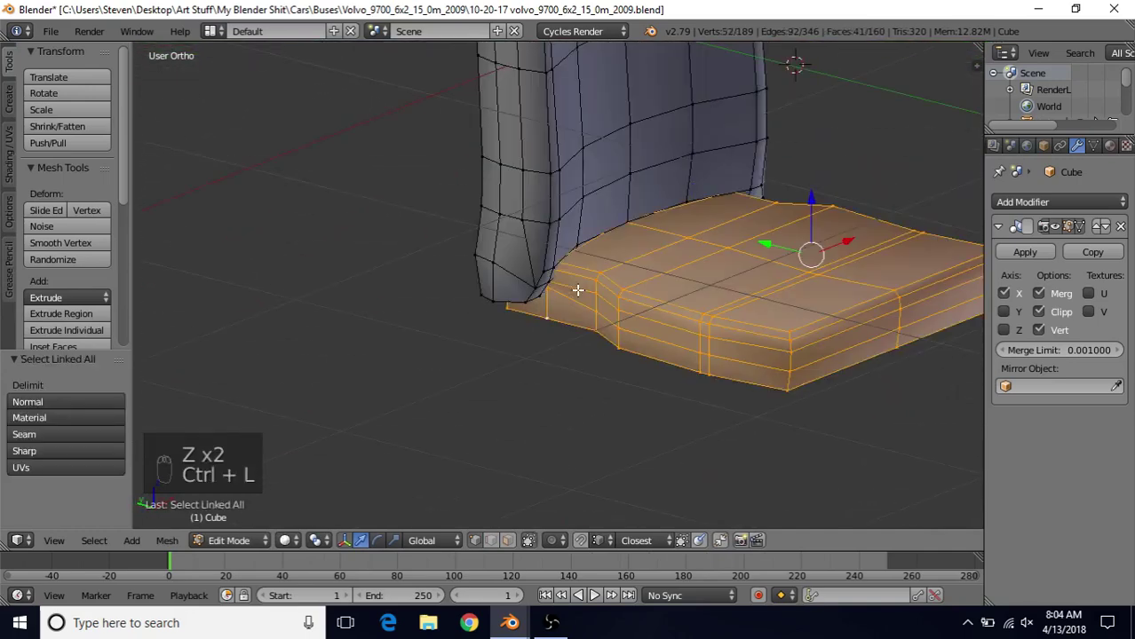
pyautogui.hotkey('shift', 'h')
# Border-select the cushion's narrower rear section, including hidden-side vertices, and move it 0.004 along X
pyautogui.rightClick(543, 275)
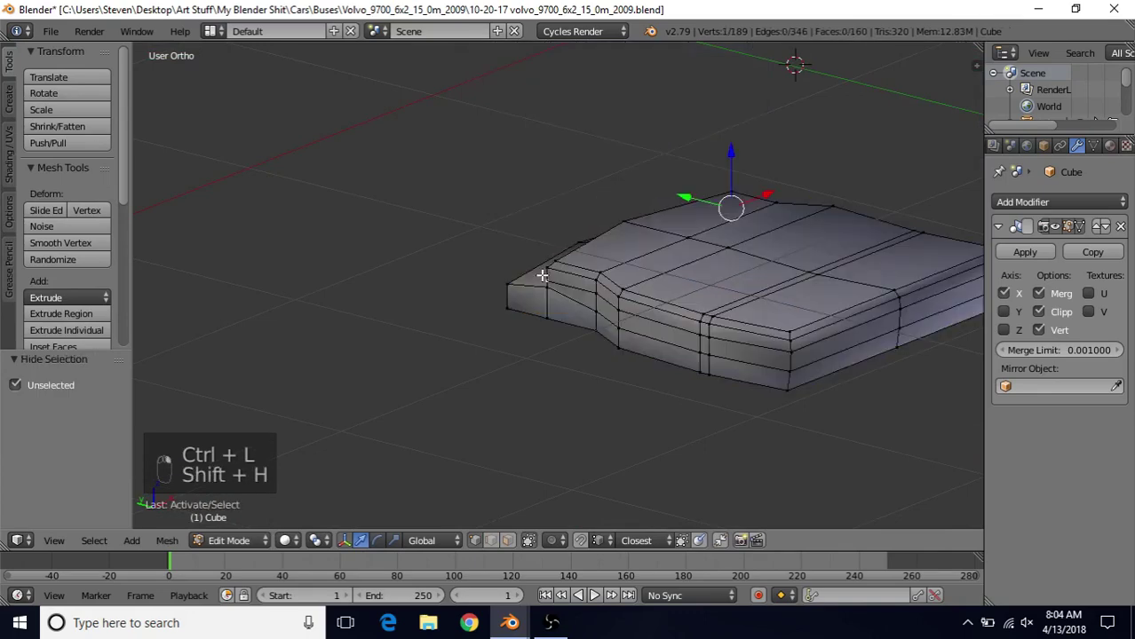
pyautogui.moveTo(570, 285); pyautogui.dragTo(613, 294, button='middle')
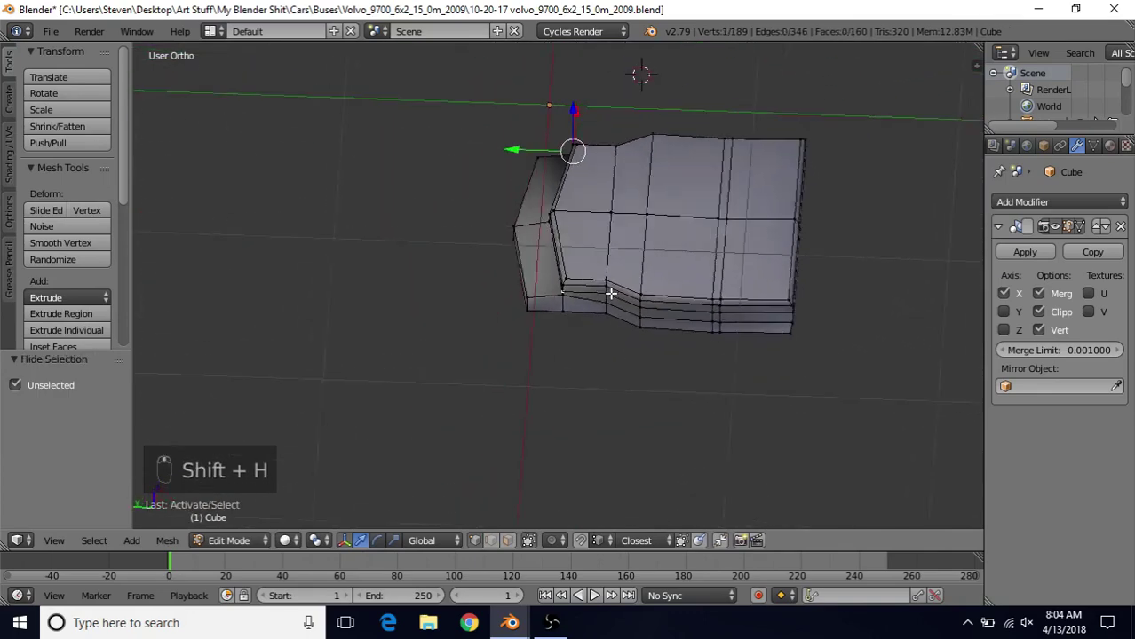
pyautogui.press('z')
pyautogui.press('b')
pyautogui.moveTo(469, 101); pyautogui.dragTo(625, 376)
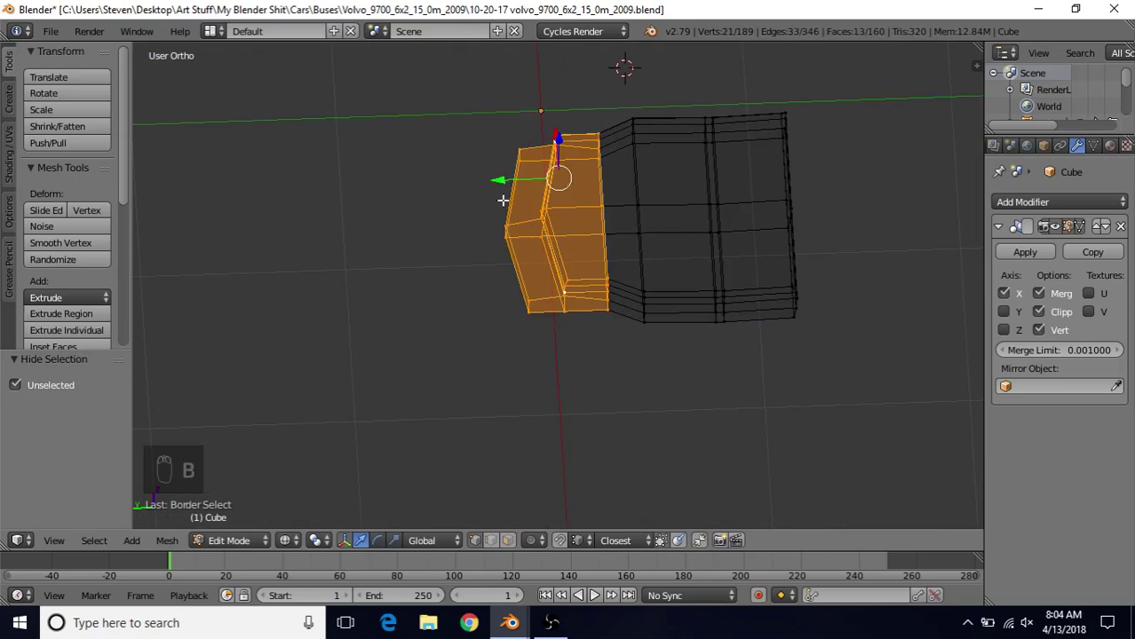
pyautogui.press('b')
pyautogui.press('z')
pyautogui.press('z')
pyautogui.press('z')
pyautogui.press('z')
pyautogui.moveTo(626, 251); pyautogui.dragTo(740, 254, button='middle')
pyautogui.moveTo(750, 268)
pyautogui.mouseDown()
pyautogui.moveTo(737, 271)
pyautogui.moveTo(760, 275)
pyautogui.mouseUp()
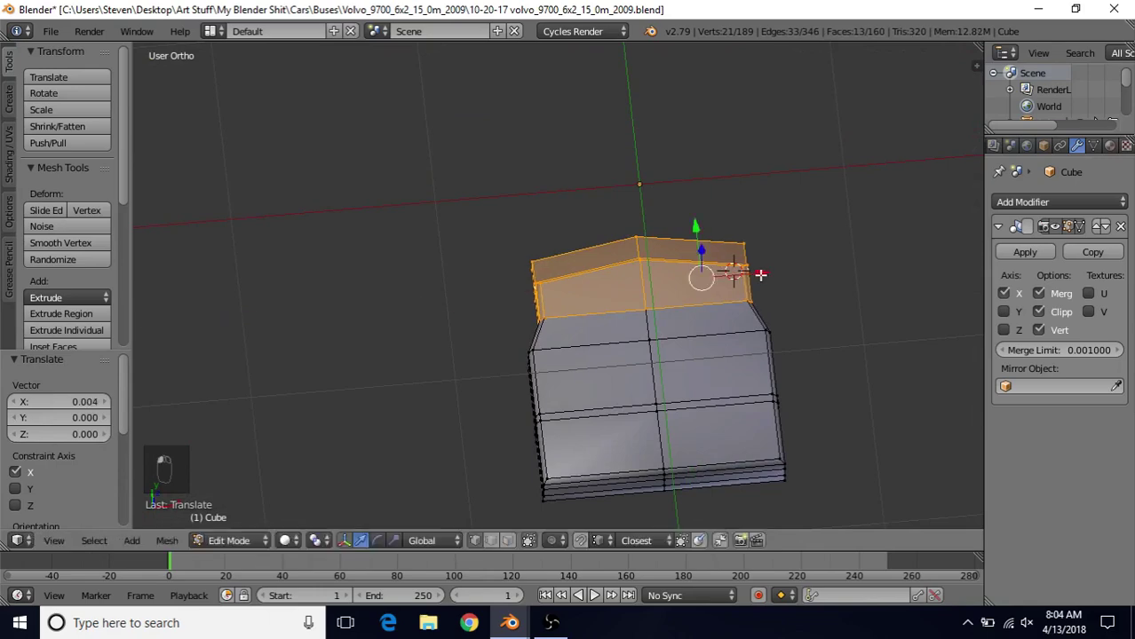
# Reveal the backrest, deselect everything, and check the narrowed rear of the cushion in Object Mode
pyautogui.hotkey('alt', 'h')
pyautogui.moveTo(760, 276); pyautogui.dragTo(568, 254, button='middle')
pyautogui.press('a')
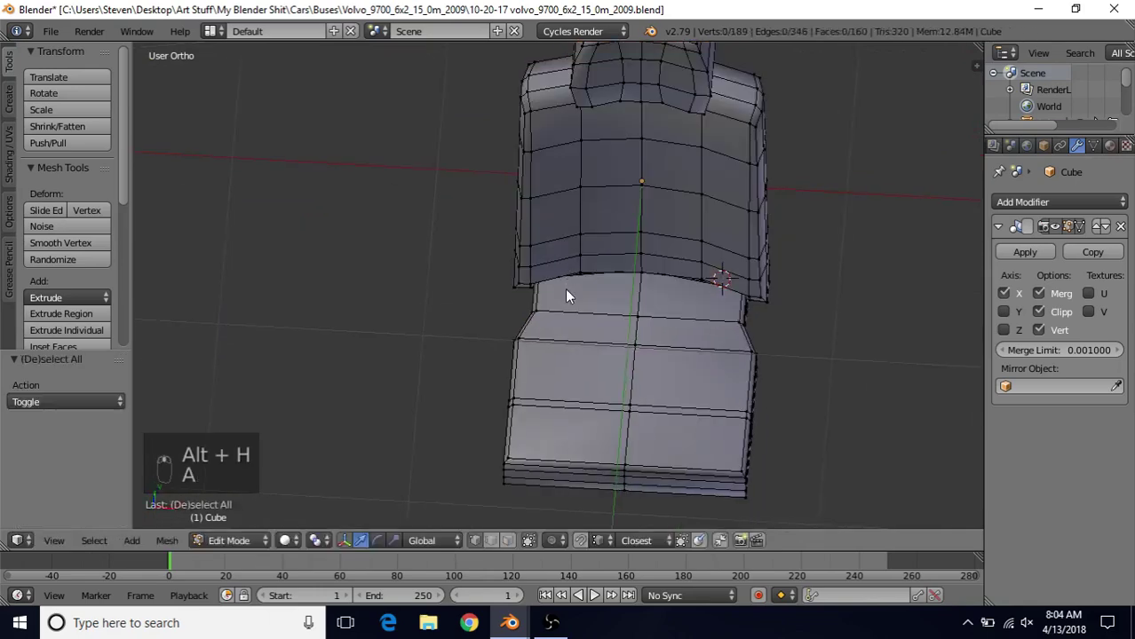
pyautogui.press('Tab')
pyautogui.scroll(-2, 550, 297)
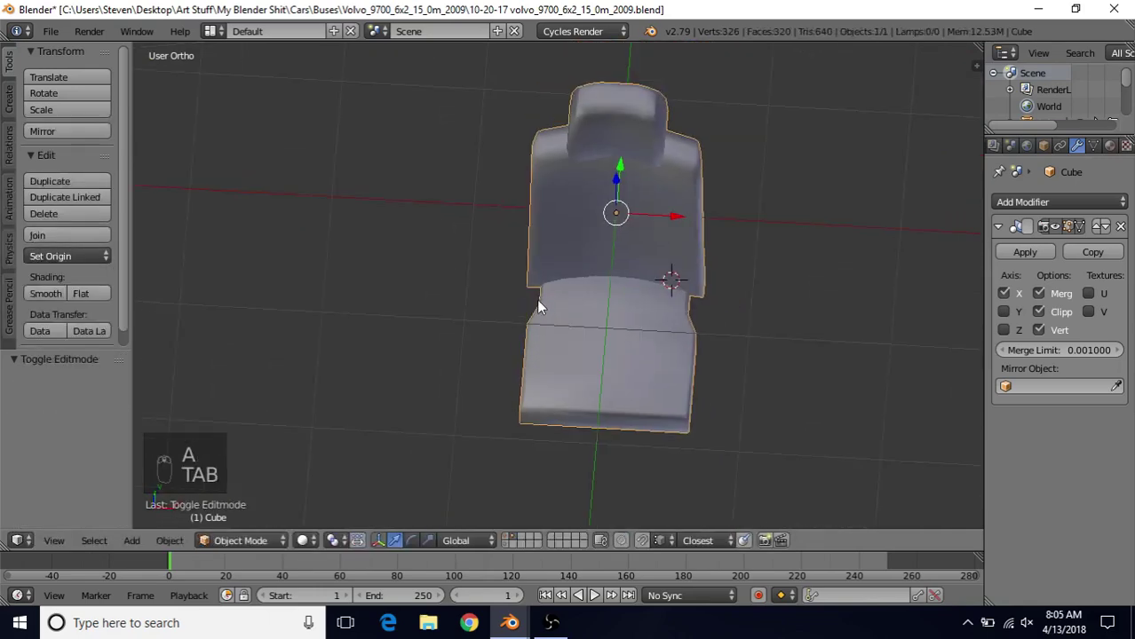
# Border-select the cushion's wide front section through the mesh and move it slightly along Y, then check it in Object Mode
pyautogui.press('Tab')
pyautogui.rightClick(540, 349)
pyautogui.press('z')
pyautogui.press('b')
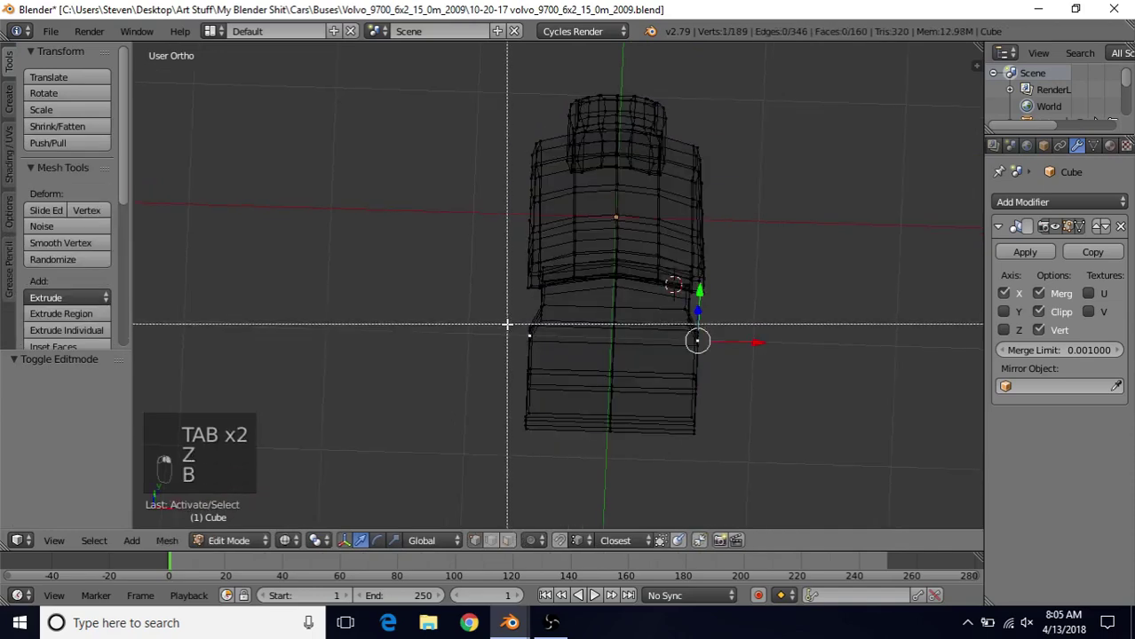
pyautogui.moveTo(514, 324); pyautogui.dragTo(553, 433)
pyautogui.moveTo(553, 432); pyautogui.dragTo(560, 461, button='middle')
pyautogui.press('b')
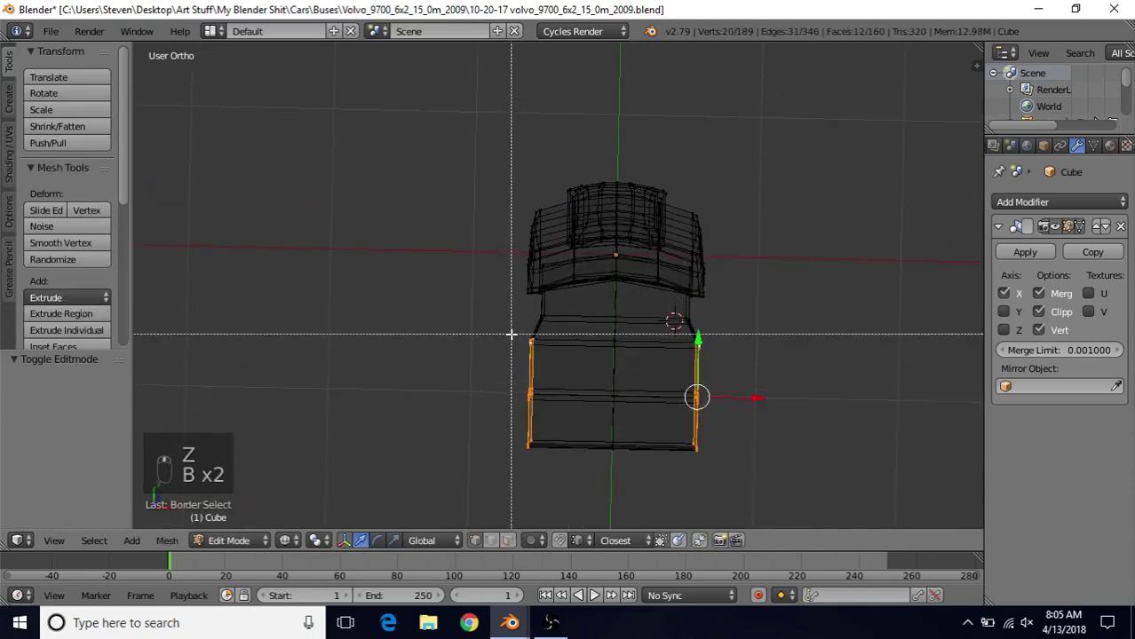
pyautogui.moveTo(511, 329); pyautogui.dragTo(654, 482)
pyautogui.press('z')
pyautogui.moveTo(654, 481)
pyautogui.mouseDown(button='middle')
pyautogui.moveTo(719, 298)
pyautogui.moveTo(781, 257)
pyautogui.mouseUp(button='middle')
pyautogui.press('z')
pyautogui.press('z')
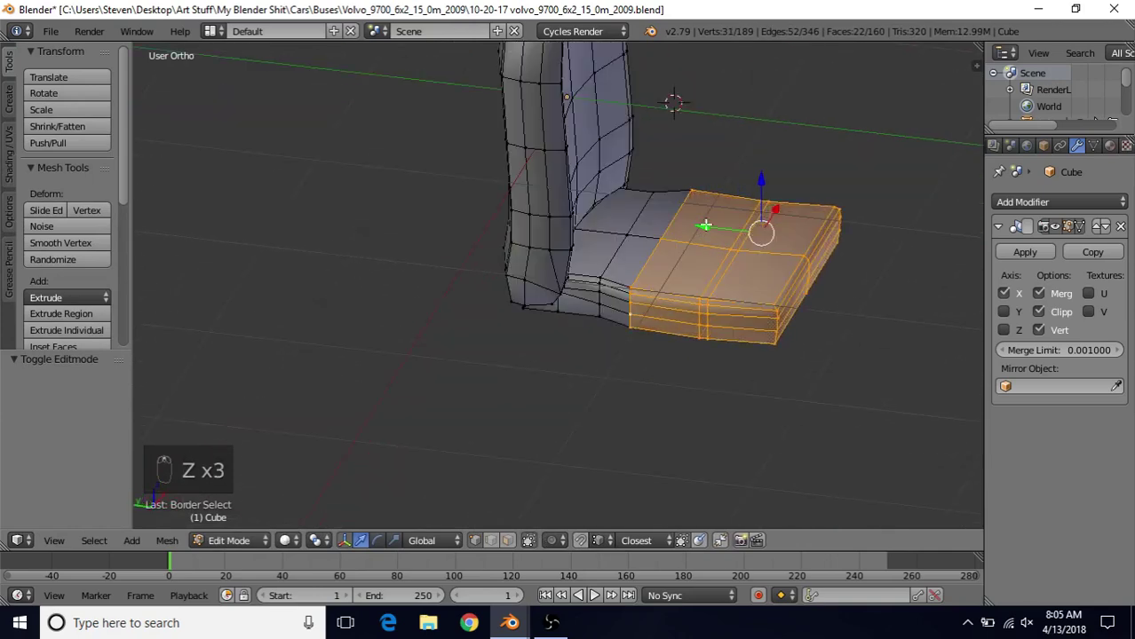
pyautogui.moveTo(704, 226); pyautogui.dragTo(702, 224)
pyautogui.press('Tab')
pyautogui.scroll(-3, 658, 307)
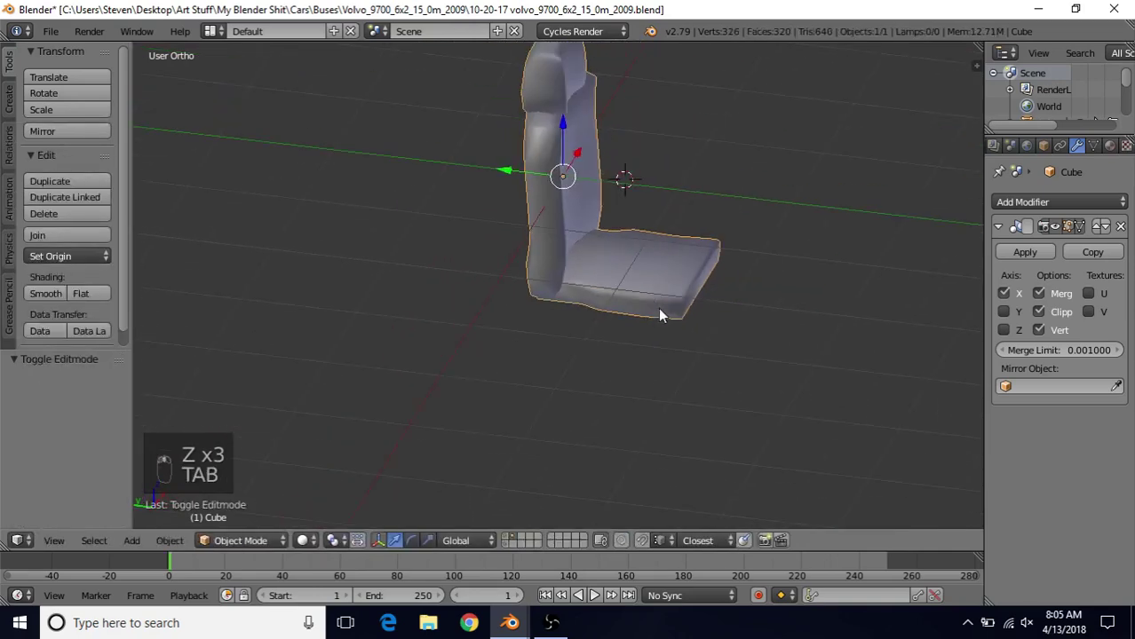
# Bevel the edge loop across the cushion at the rear end of its side taper, and check the outline in Object Mode
pyautogui.moveTo(661, 289); pyautogui.dragTo(502, 365, button='middle')
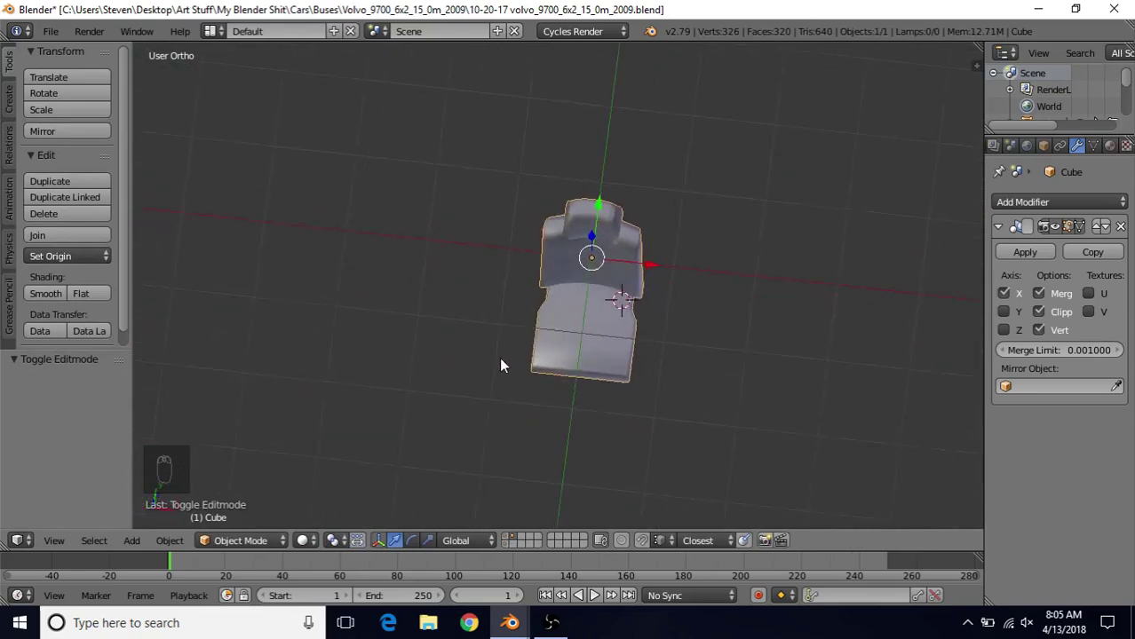
pyautogui.scroll(5, 501, 362)
pyautogui.press('Tab')
pyautogui.scroll(2, 510, 364)
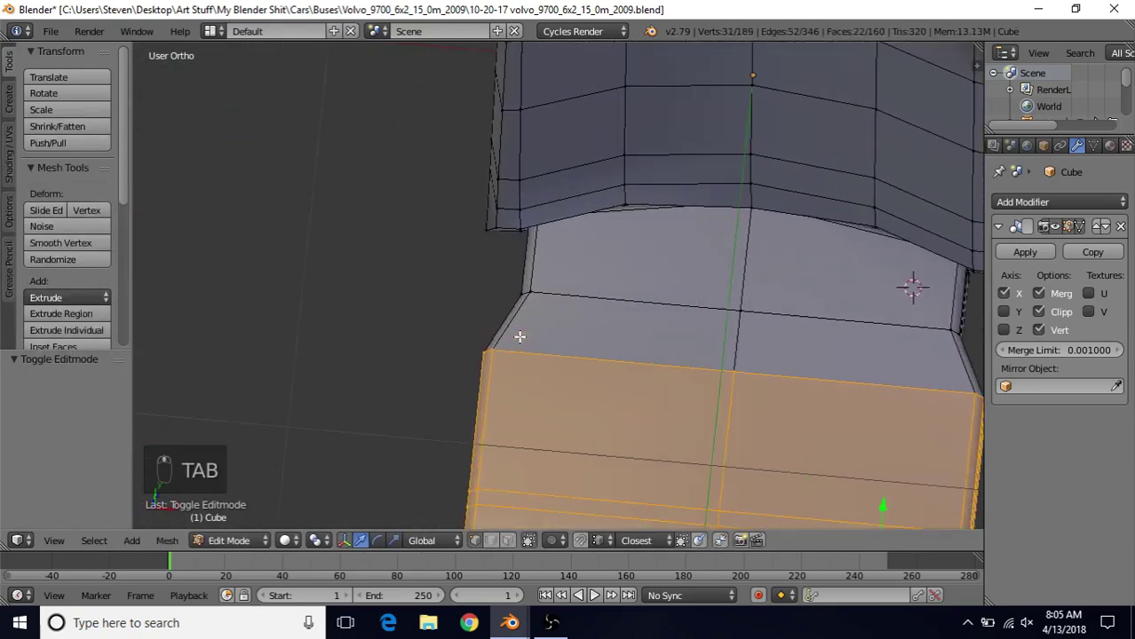
pyautogui.keyDown('alt'); pyautogui.rightClick(589, 298); pyautogui.keyUp('alt')
pyautogui.moveTo(509, 329); pyautogui.dragTo(524, 330, button='middle')
pyautogui.press('Tab')
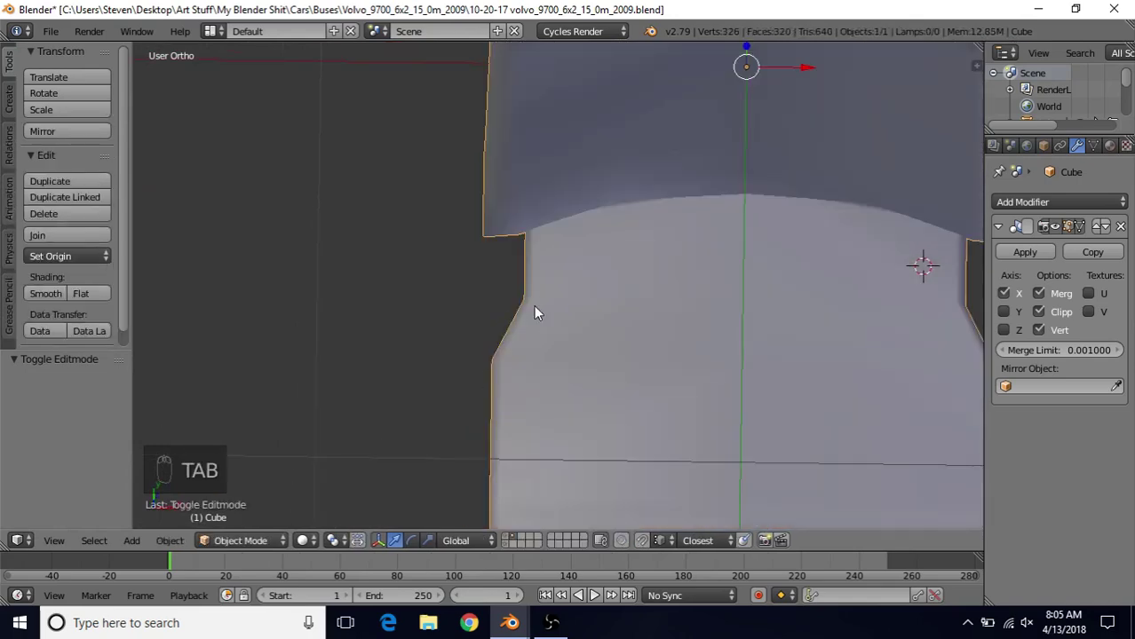
pyautogui.press('Tab')
pyautogui.hotkey('ctrl', 'b')
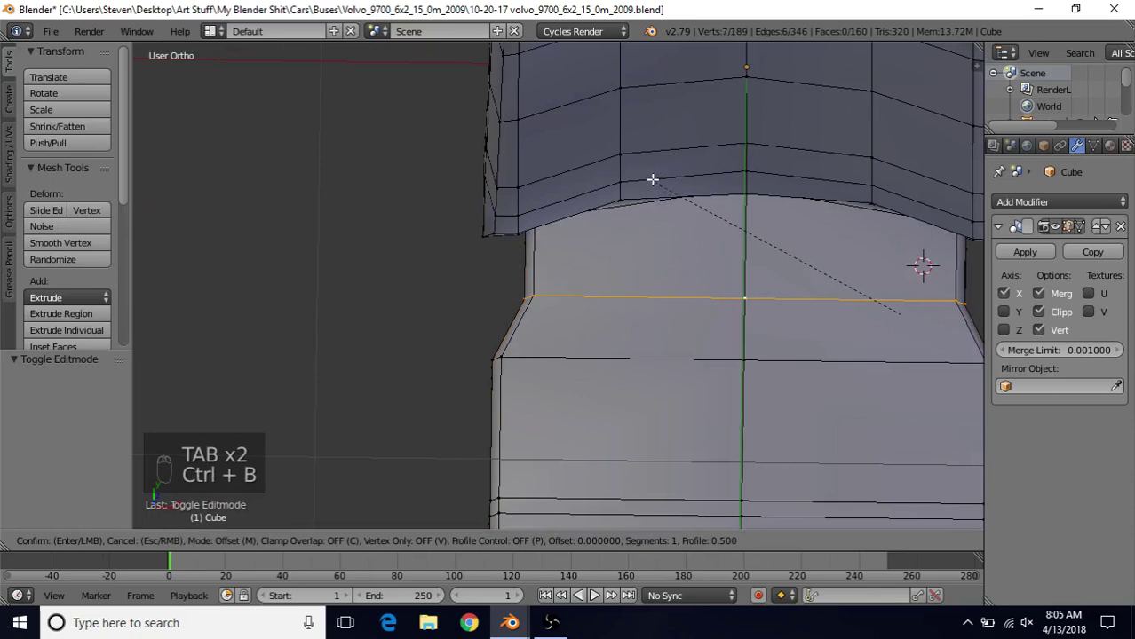
pyautogui.click(644, 167)
pyautogui.press('Tab')
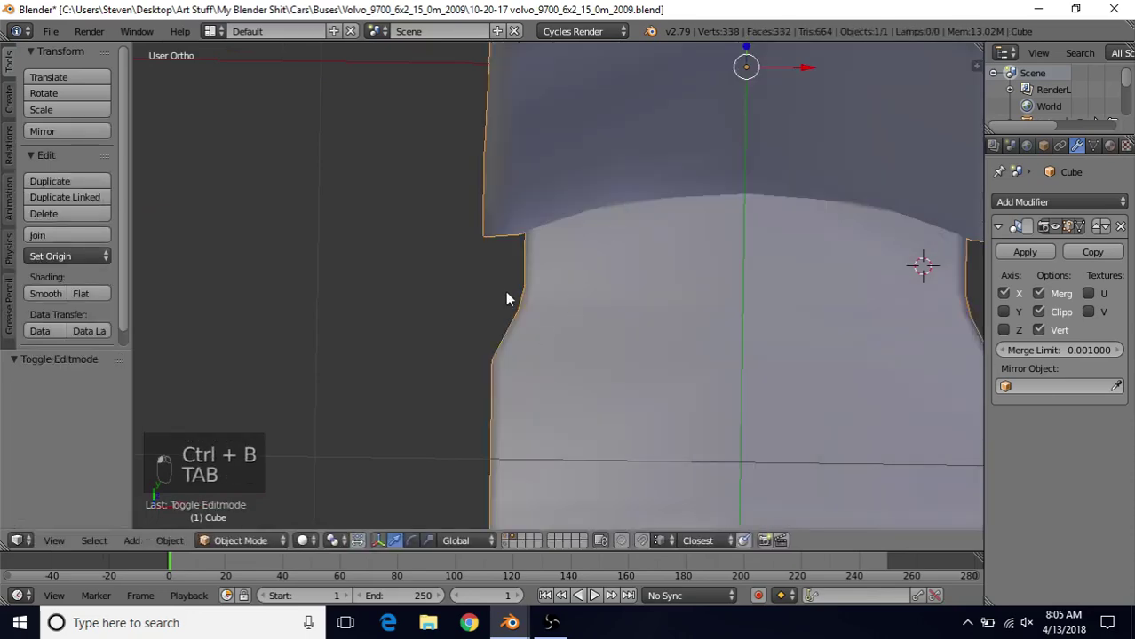
# Bevel the edge loop at the front end of the cushion's side taper by about 0.02 with one segment
pyautogui.press('Tab')
pyautogui.keyDown('alt'); pyautogui.rightClick(557, 357); pyautogui.keyUp('alt')
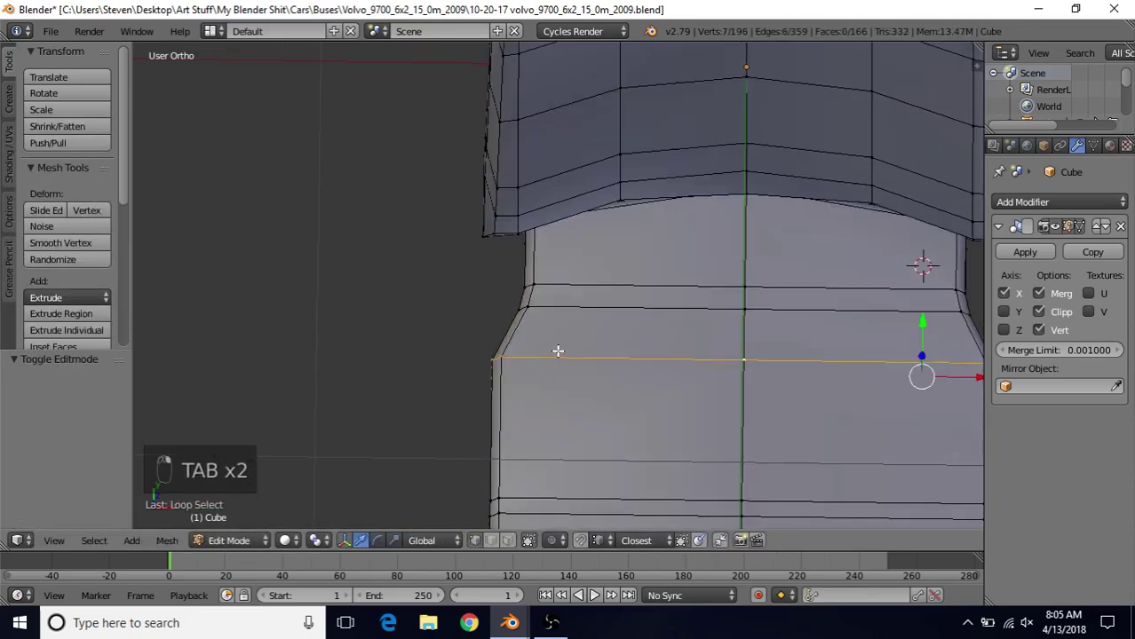
pyautogui.hotkey('ctrl', 'b')
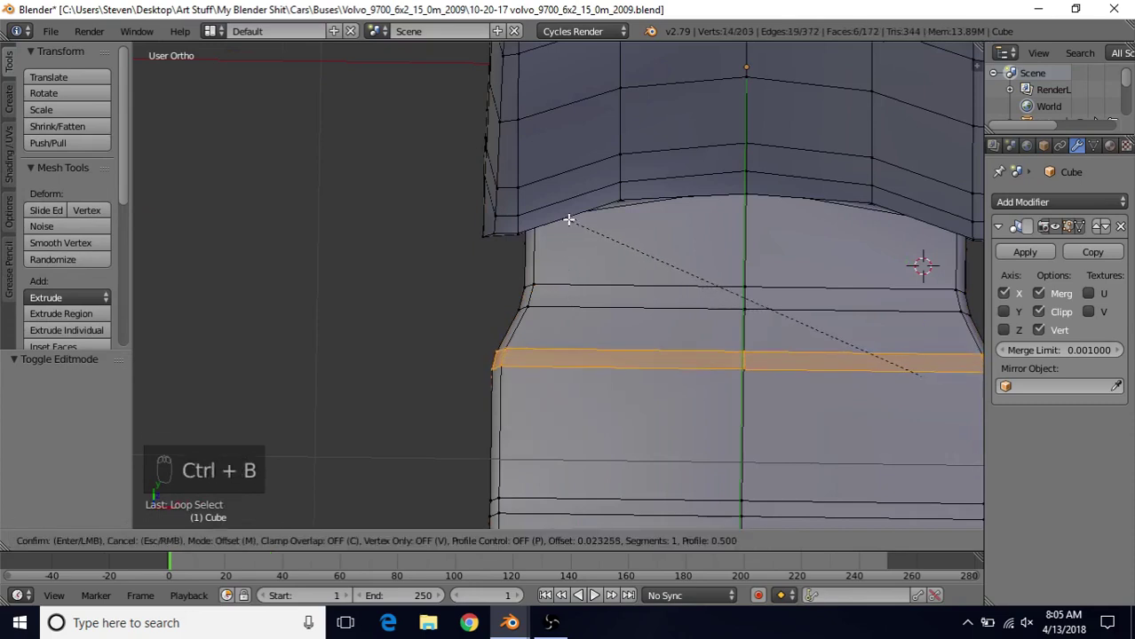
pyautogui.click(568, 214)
pyautogui.press('Tab')
pyautogui.scroll(-3, 547, 341)
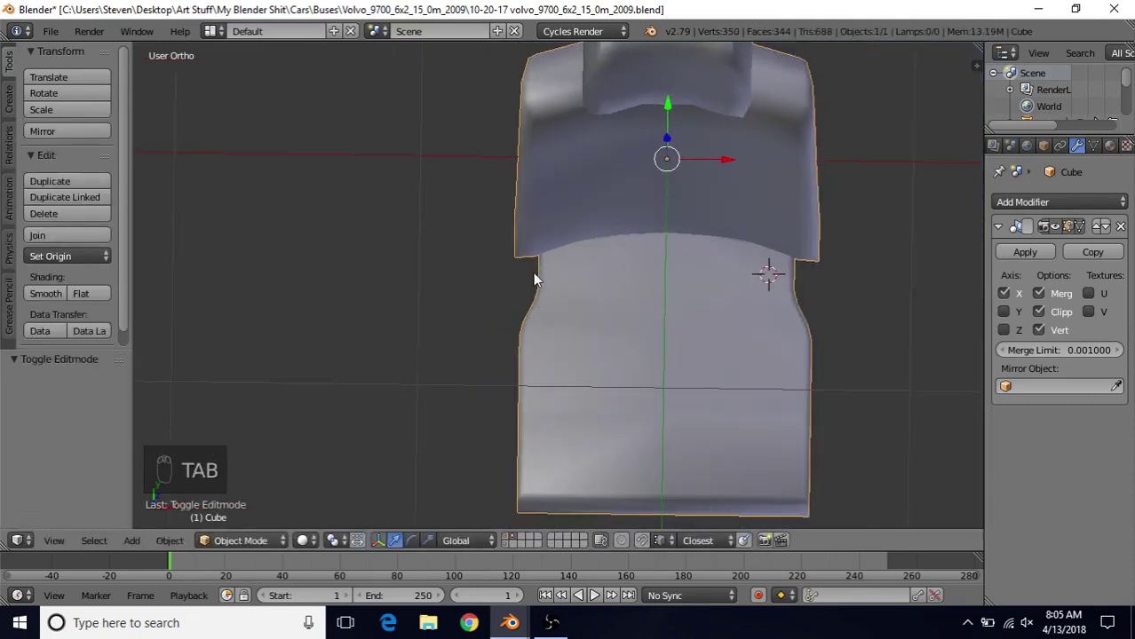
pyautogui.scroll(-3, 565, 353)
# Isolate the cushion again from a side vertex by selecting its linked geometry and hiding the unselected backrest
pyautogui.moveTo(540, 376); pyautogui.dragTo(785, 178, button='middle')
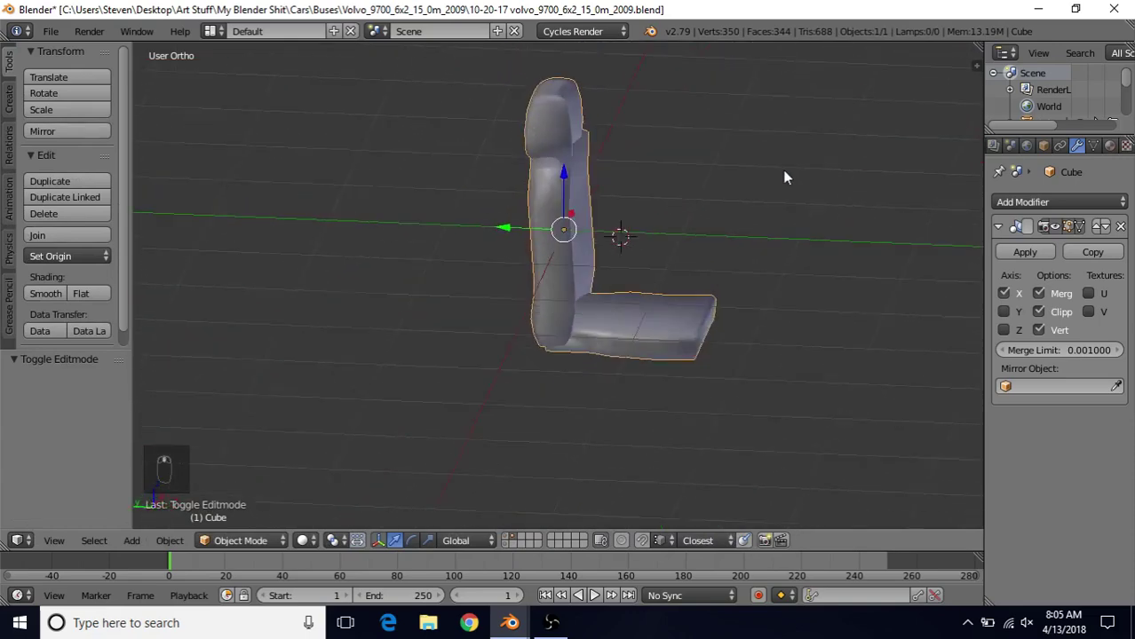
pyautogui.moveTo(666, 268); pyautogui.dragTo(669, 238, button='middle')
pyautogui.scroll(6, 666, 232)
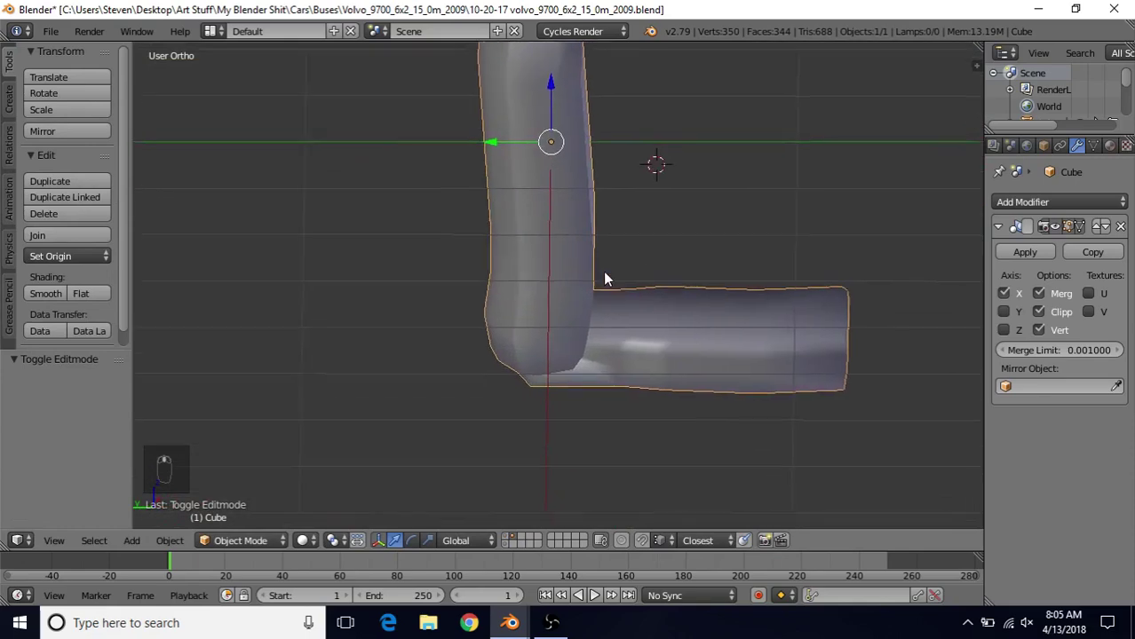
pyautogui.press('Tab')
pyautogui.moveTo(618, 329); pyautogui.dragTo(577, 320, button='middle')
pyautogui.rightClick(588, 308)
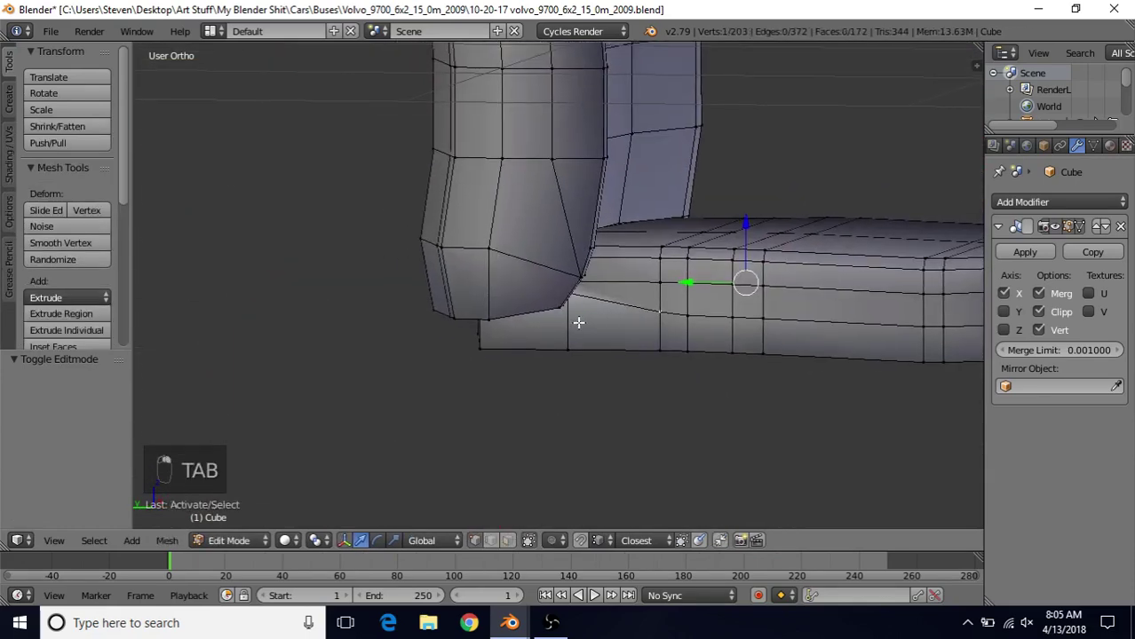
pyautogui.hotkey('ctrl', 'l')
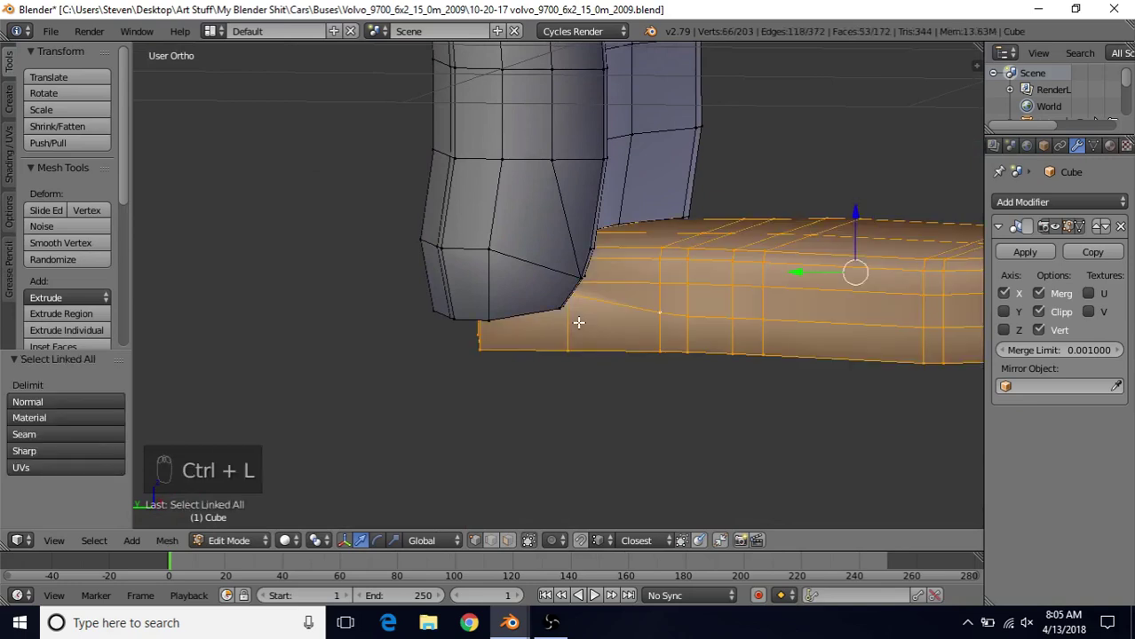
pyautogui.hotkey('shift', 'h')
# Select two vertices on the cushion's rear side ledge and lower them 0.010 along Z
pyautogui.rightClick(578, 307)
pyautogui.moveTo(474, 286); pyautogui.dragTo(537, 279, button='middle')
pyautogui.keyDown('shift'); pyautogui.rightClick(517, 245); pyautogui.keyUp('shift')
pyautogui.moveTo(488, 206); pyautogui.dragTo(488, 211)
# Reset the 3D cursor to the center and lower the rear ledge's inner corner vertex along Z
pyautogui.rightClick(530, 277)
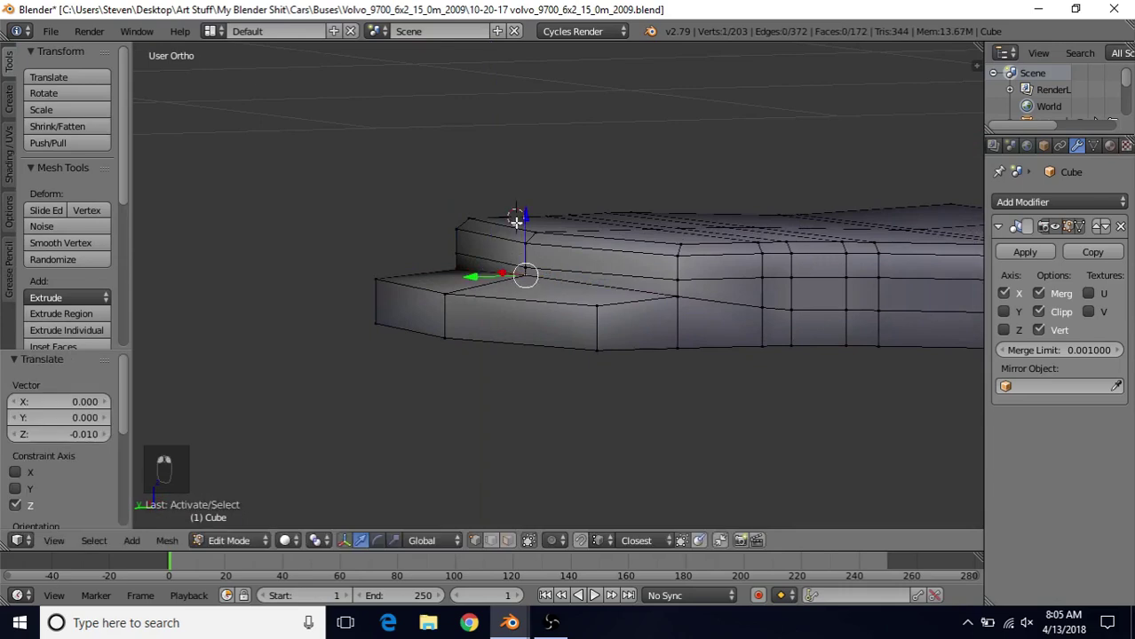
pyautogui.hotkey('shift', 's')
pyautogui.click(455, 308)
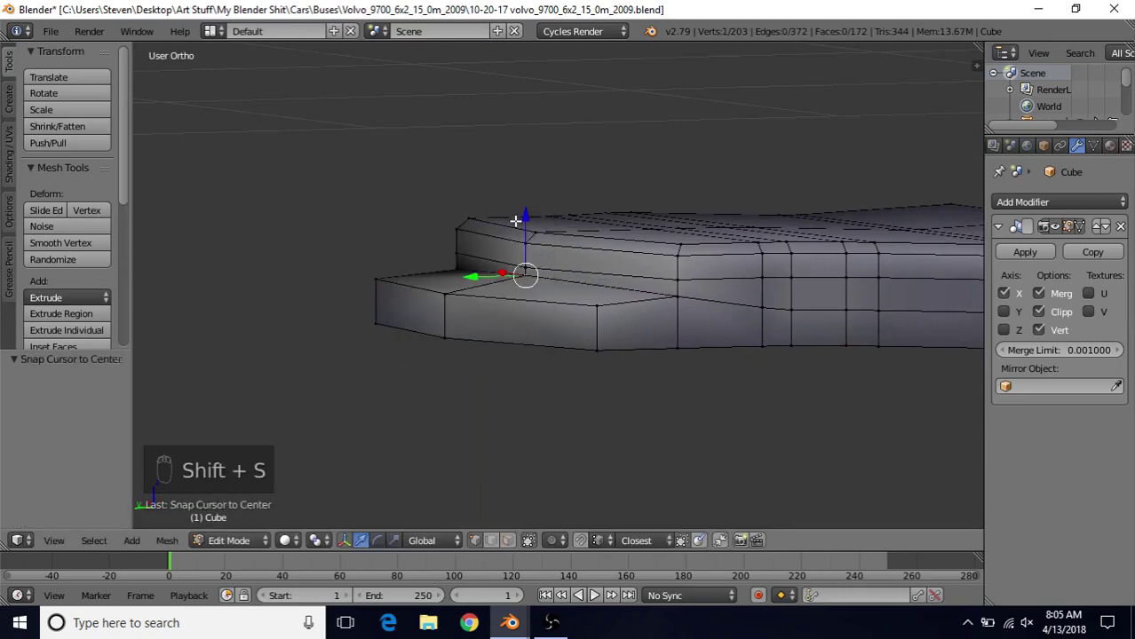
pyautogui.moveTo(520, 215); pyautogui.dragTo(526, 229)
pyautogui.press('Tab')
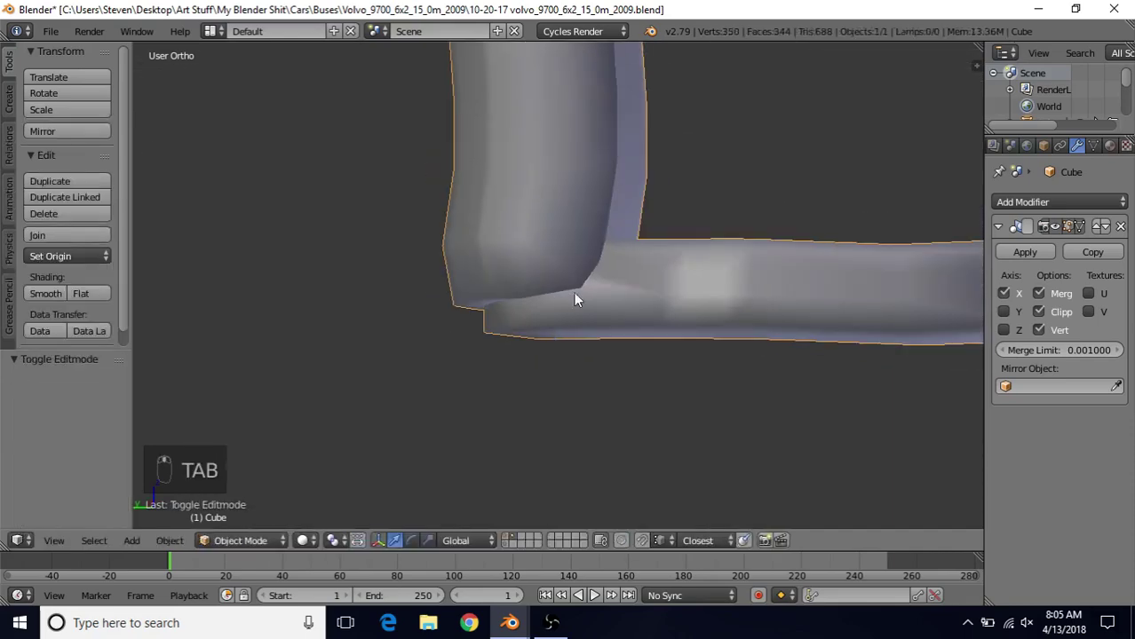
# Raise the side edge just above the cushion's rear ledge along Z, and inspect the backrest joint in Object Mode
pyautogui.moveTo(574, 301); pyautogui.dragTo(628, 284, button='middle')
pyautogui.press('Tab')
pyautogui.rightClick(639, 275)
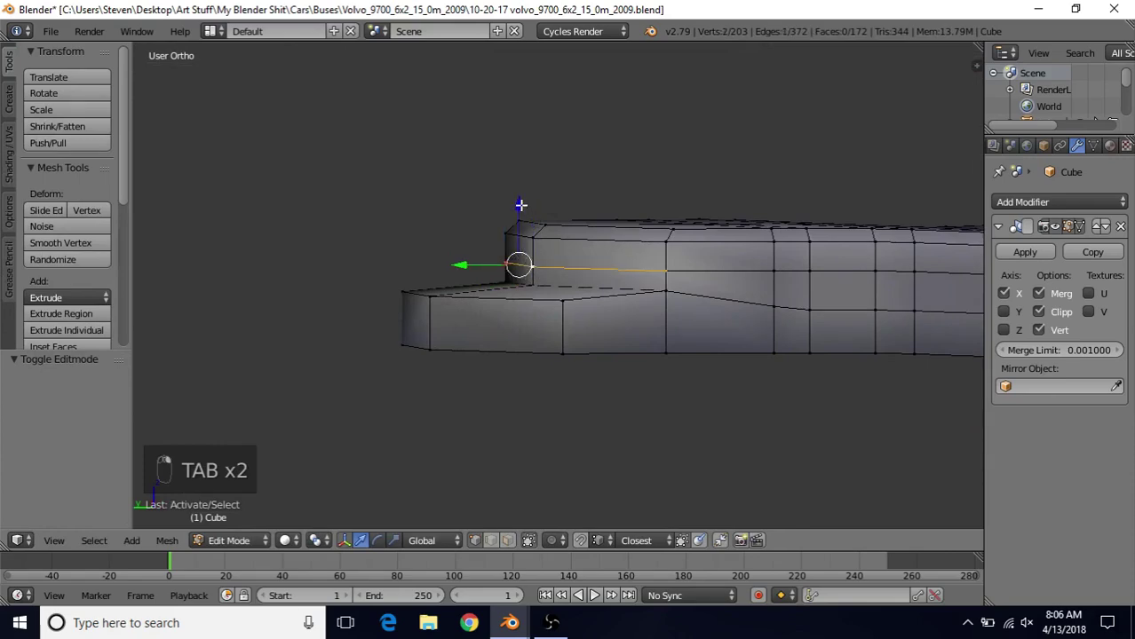
pyautogui.moveTo(521, 205); pyautogui.dragTo(519, 192)
pyautogui.press('Tab')
pyautogui.moveTo(520, 191); pyautogui.dragTo(533, 302, button='middle')
pyautogui.scroll(-4, 534, 306)
pyautogui.moveTo(576, 249); pyautogui.dragTo(608, 220, button='middle')
pyautogui.scroll(7, 607, 220)
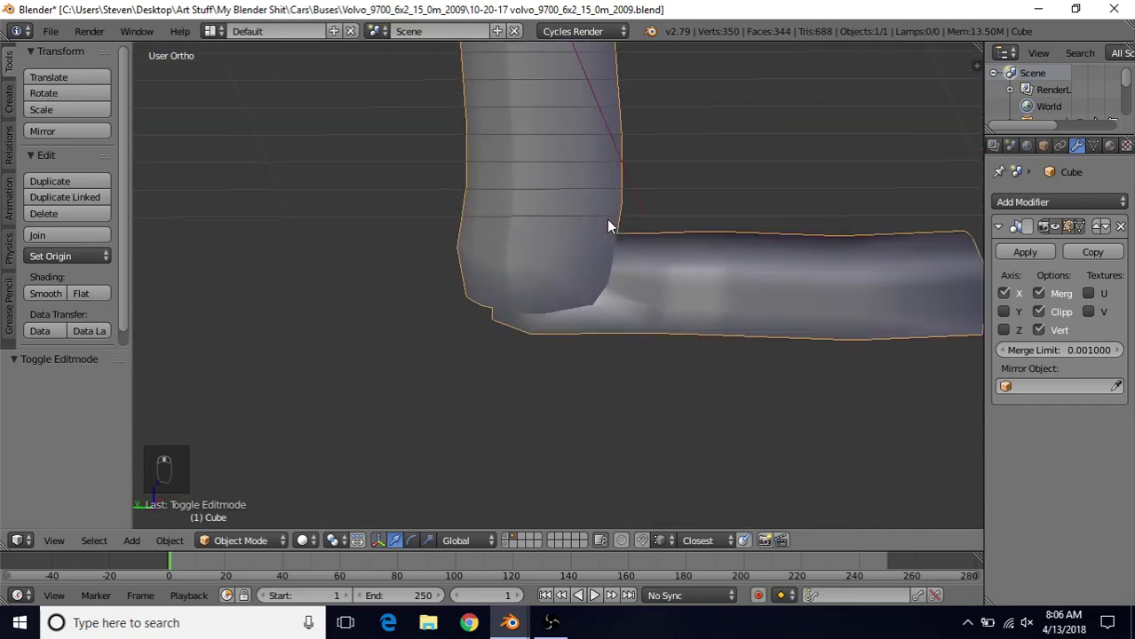
# View the whole seat from the front and save the blend file
pyautogui.scroll(-7, 697, 290)
pyautogui.moveTo(698, 298); pyautogui.dragTo(537, 312, button='middle')
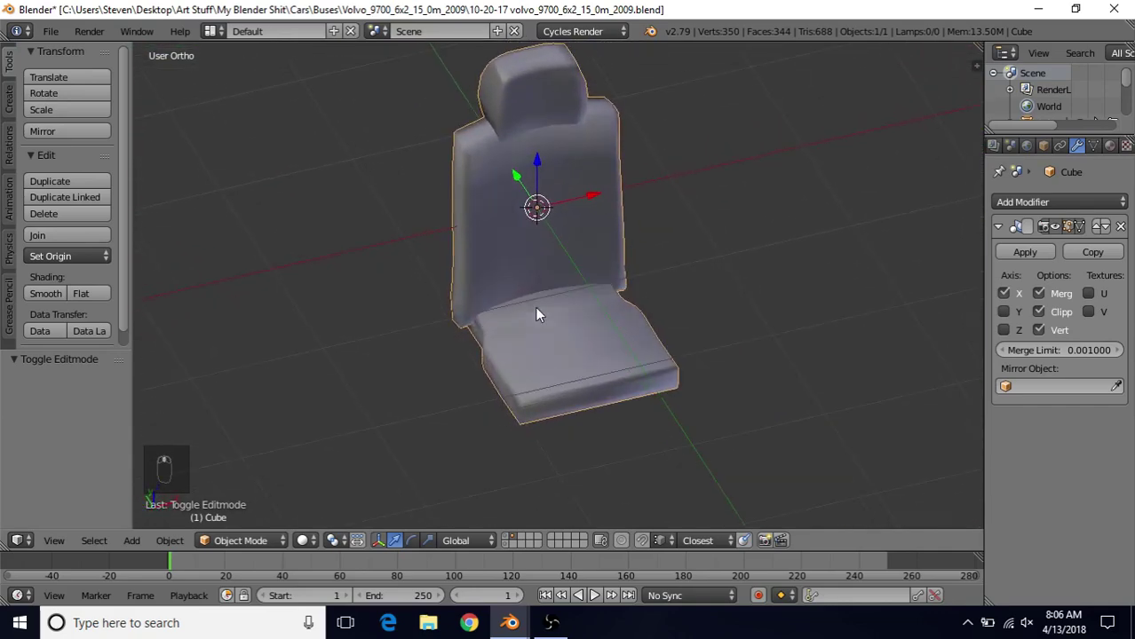
pyautogui.click(49, 32)
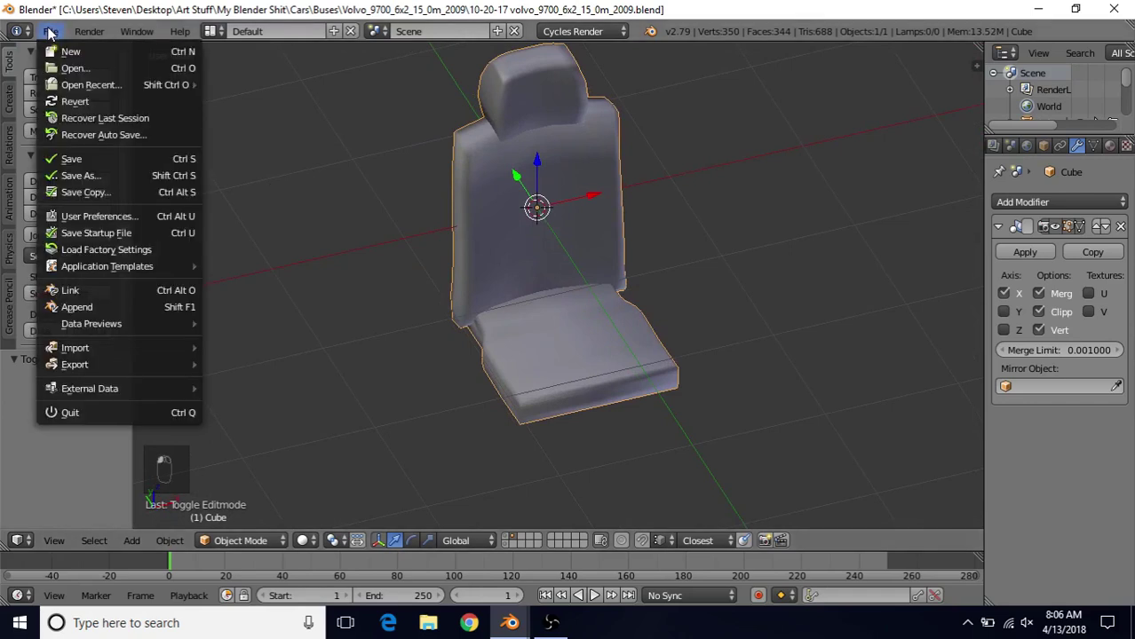
pyautogui.click(114, 158)
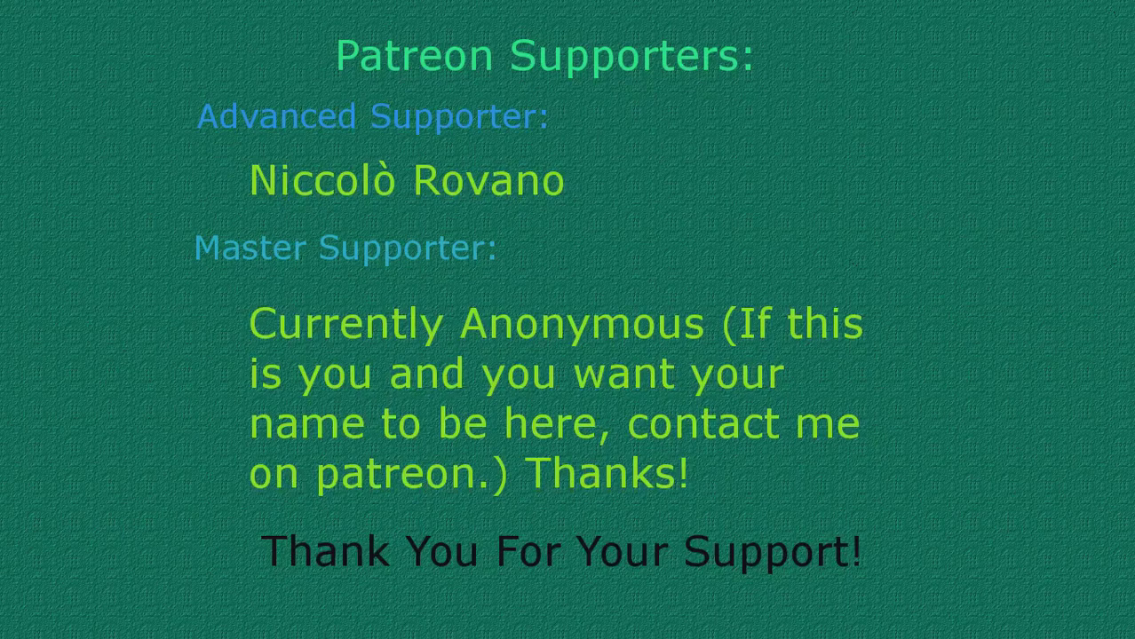